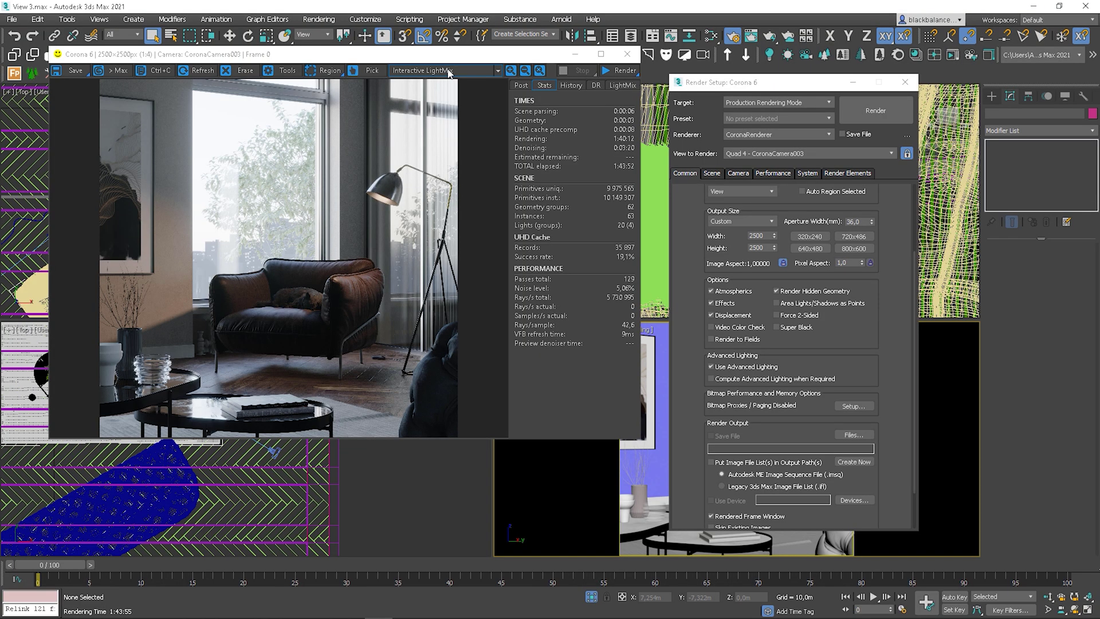
Step: Save the CShading_Alpha pass as alpha.exr, then start saving all passes as 01.exr
{"action": "left_click", "coordinate": [447, 71]}
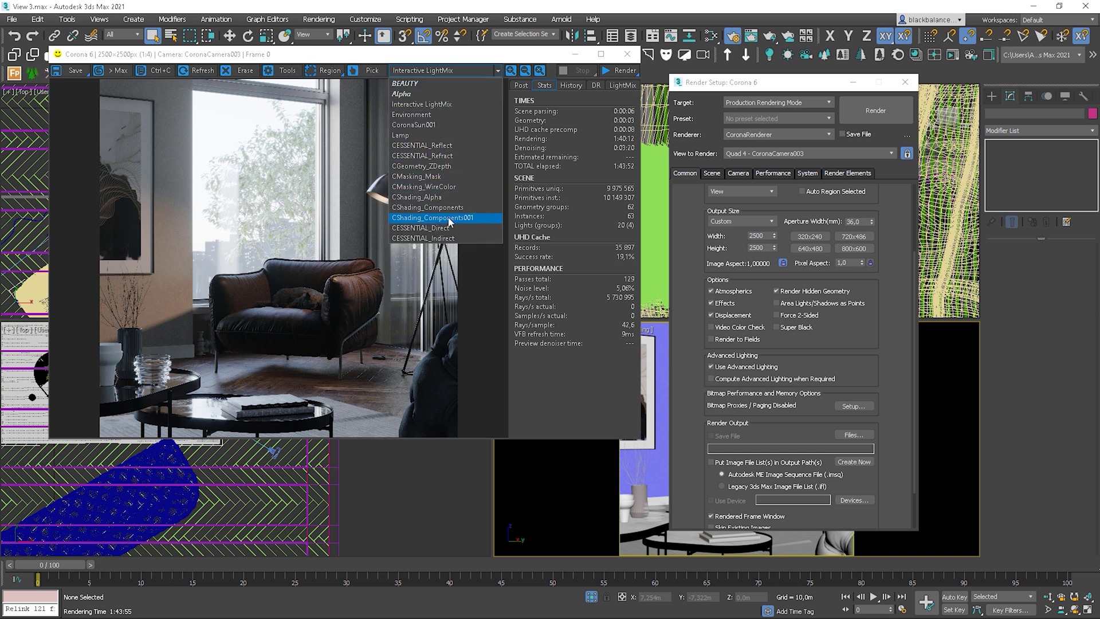
{"action": "left_click", "coordinate": [447, 198]}
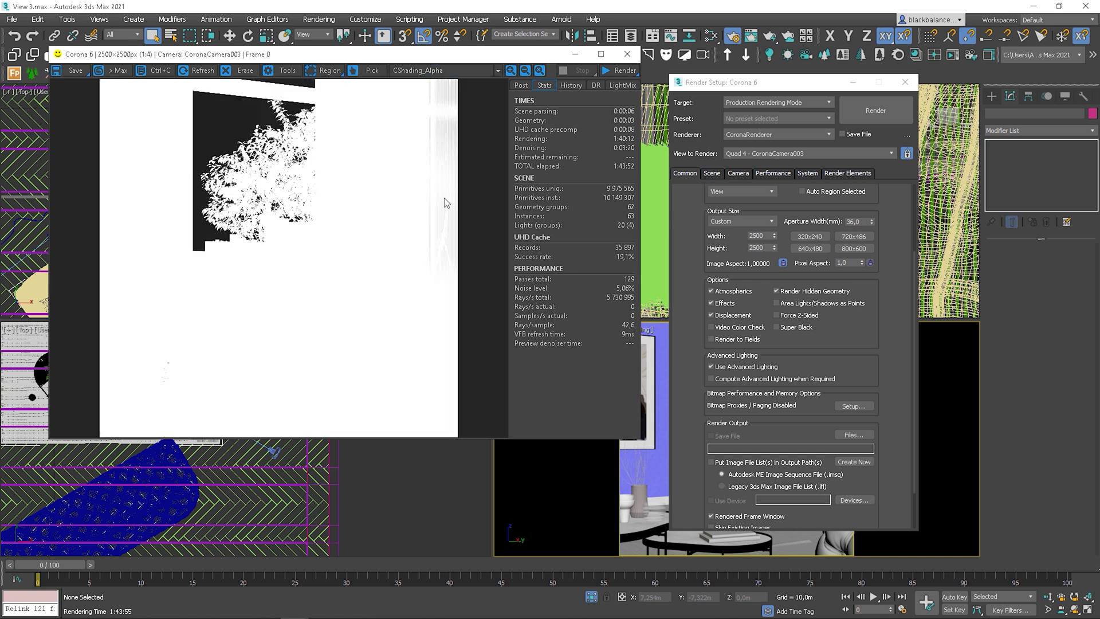
{"action": "left_click", "coordinate": [75, 72]}
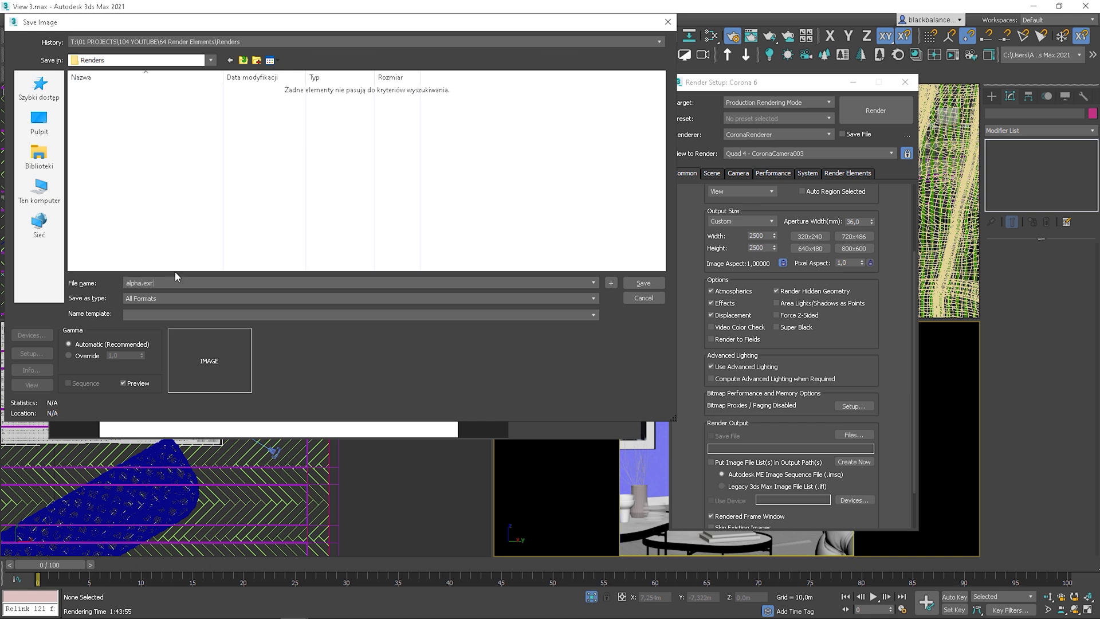
{"action": "key", "text": "Return"}
{"action": "key", "text": "Return"}
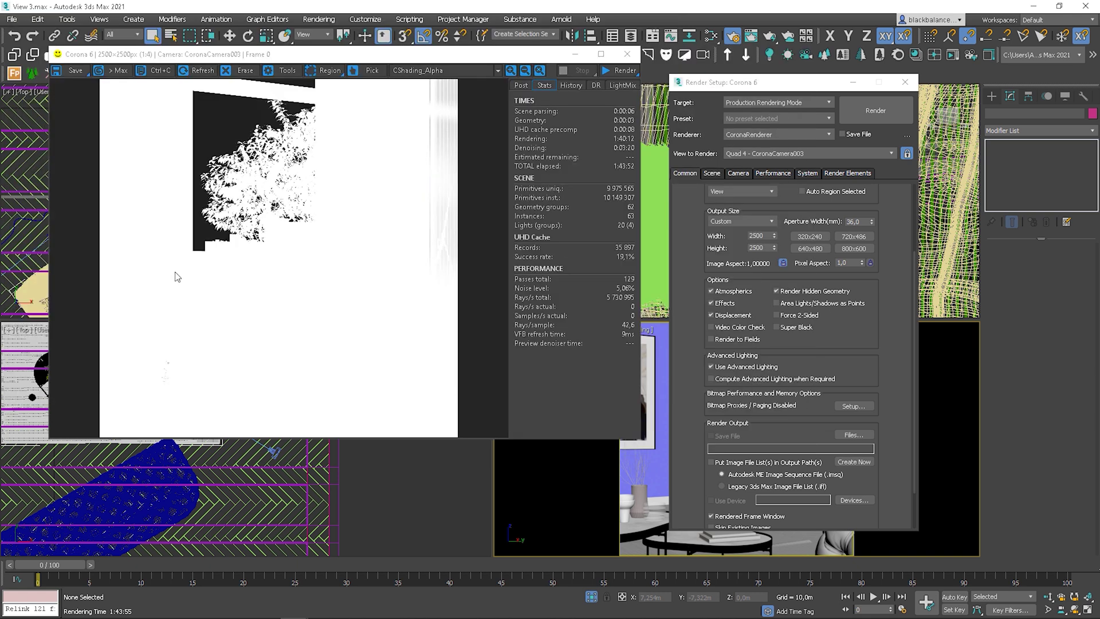
{"action": "left_click", "coordinate": [76, 72]}
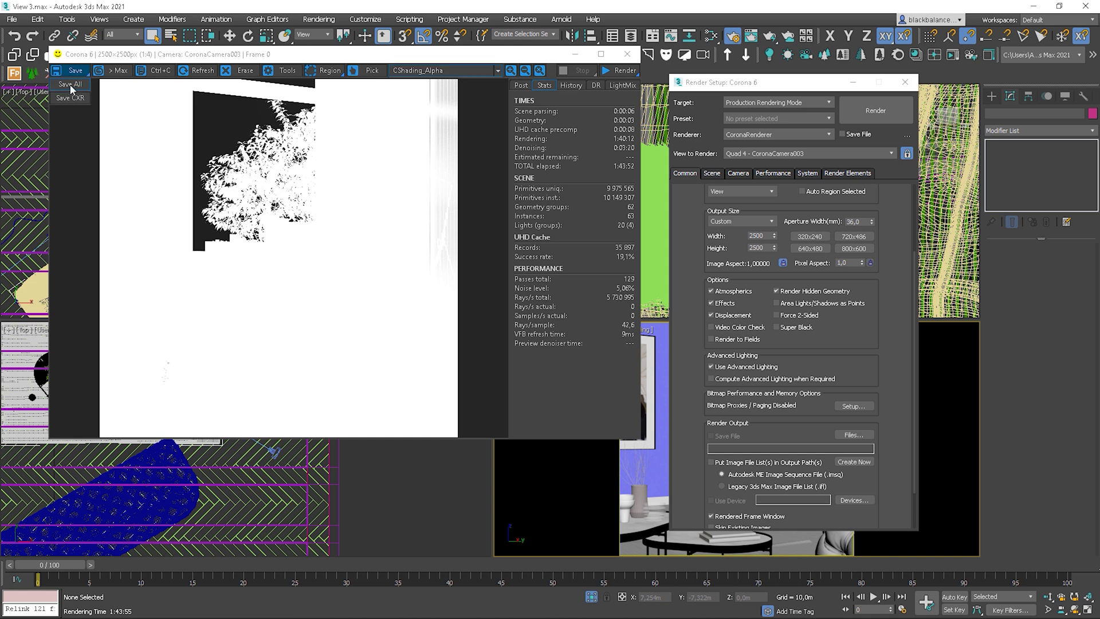
{"action": "left_click", "coordinate": [70, 85]}
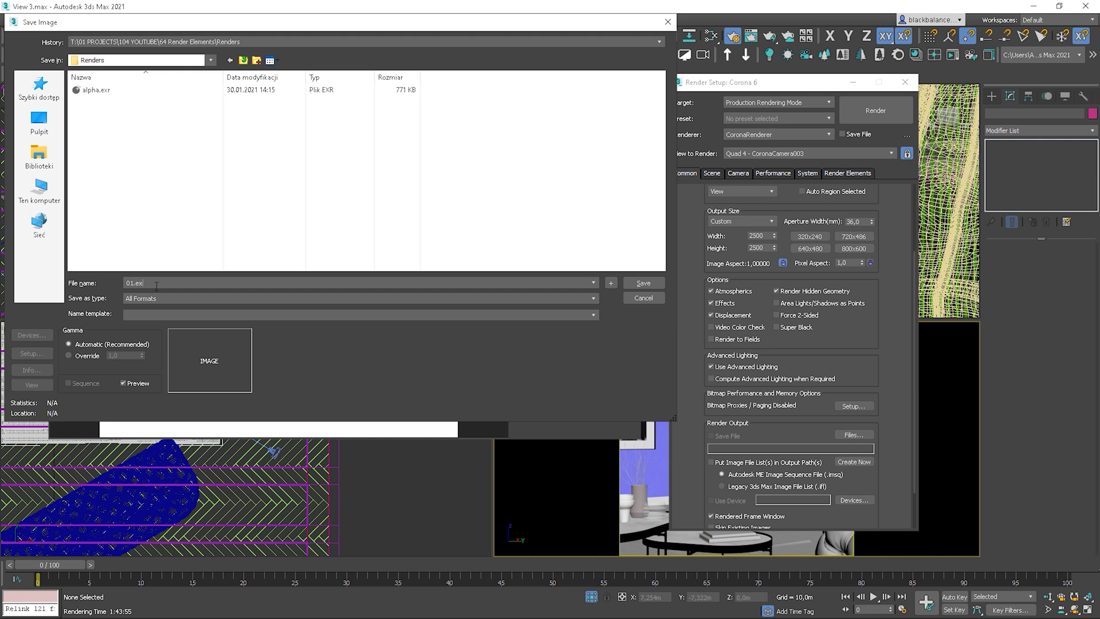
Step: Save all passes as 01.exr, then delete alpha.exr and 01.exr from the Renders folder
{"action": "left_click", "coordinate": [656, 286]}
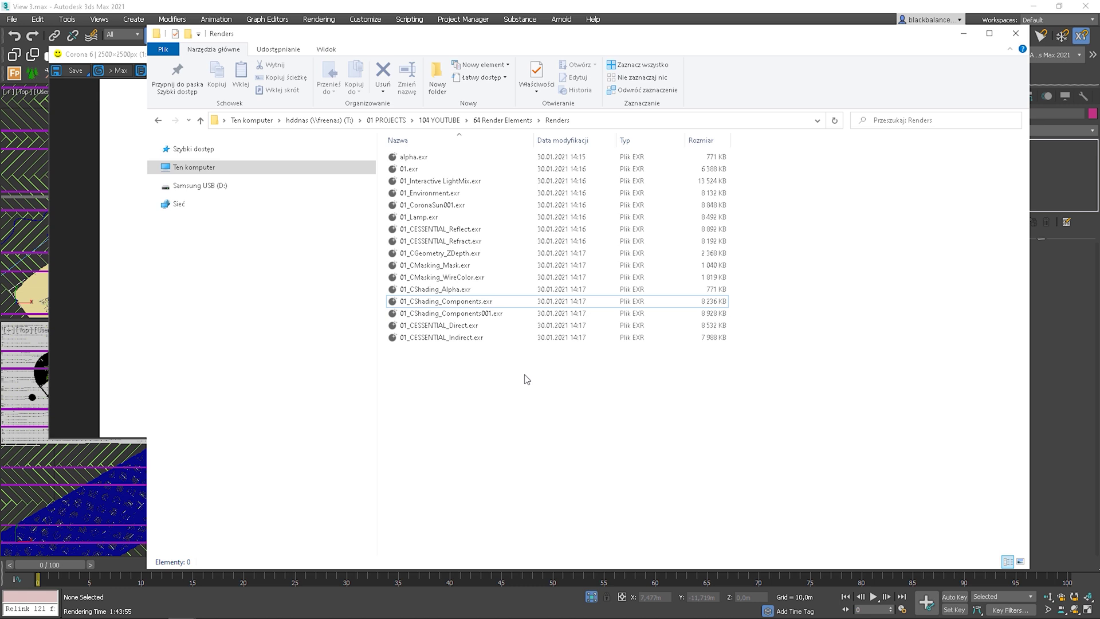
{"action": "left_click", "coordinate": [418, 158]}
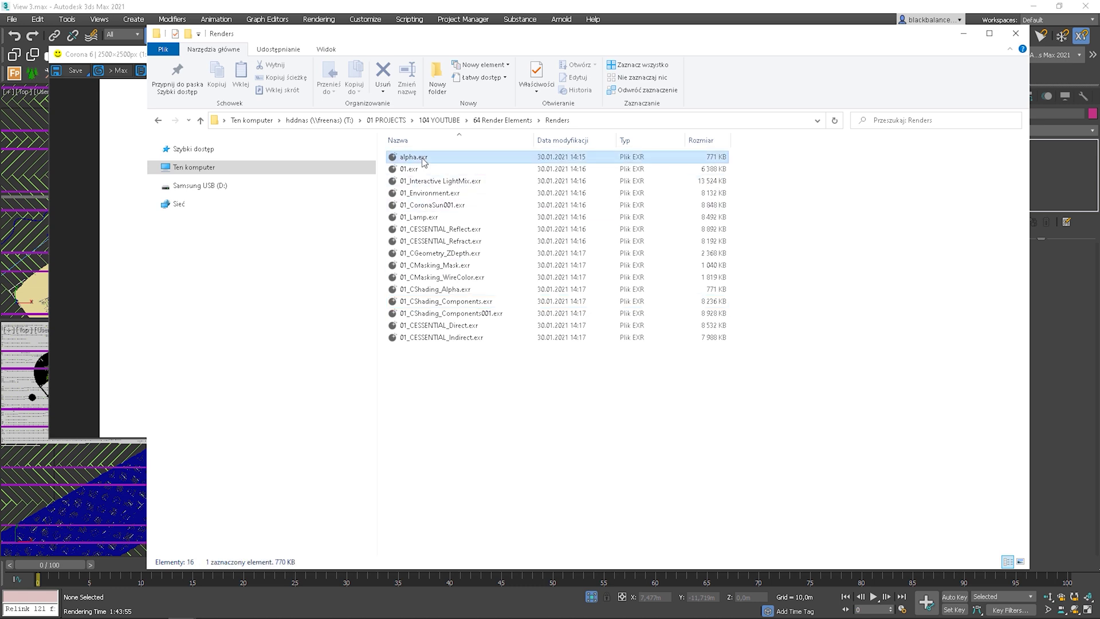
{"action": "key", "text": "Delete"}
{"action": "left_click", "coordinate": [605, 364]}
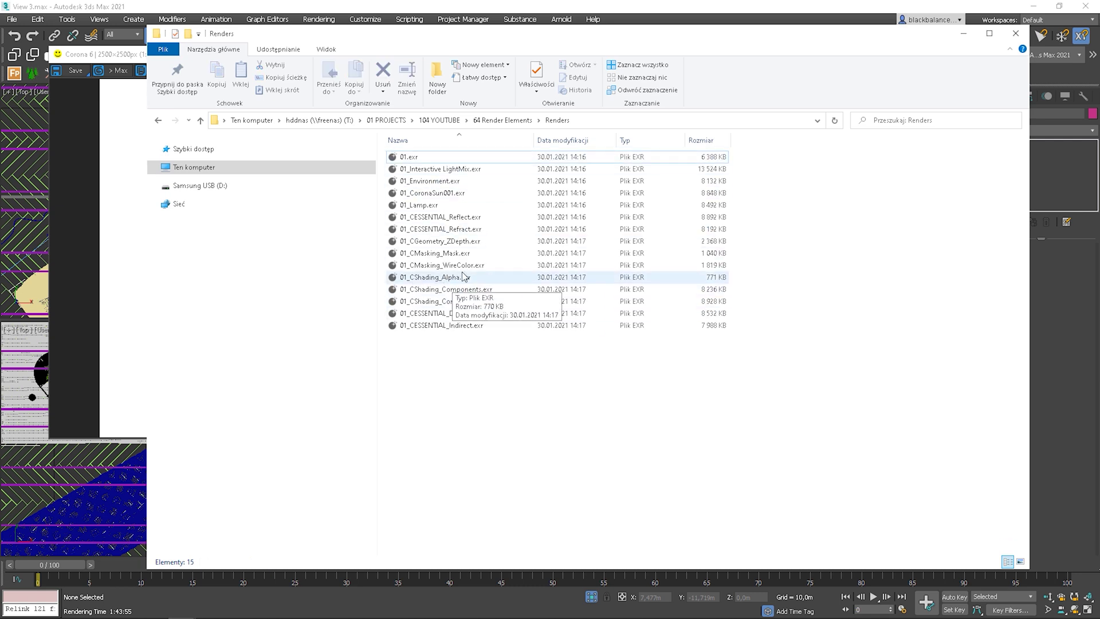
{"action": "left_click", "coordinate": [418, 156]}
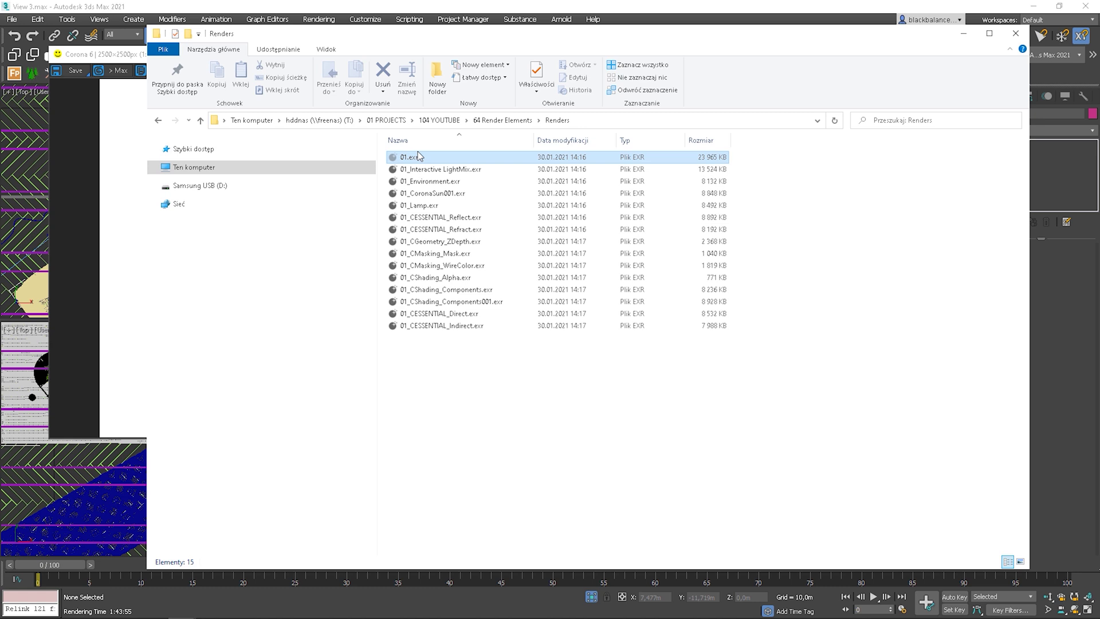
{"action": "key", "text": "Delete"}
Step: Confirm deleting 01.exr and group all the 01_ render-pass layers in Photoshop
{"action": "left_click", "coordinate": [569, 344]}
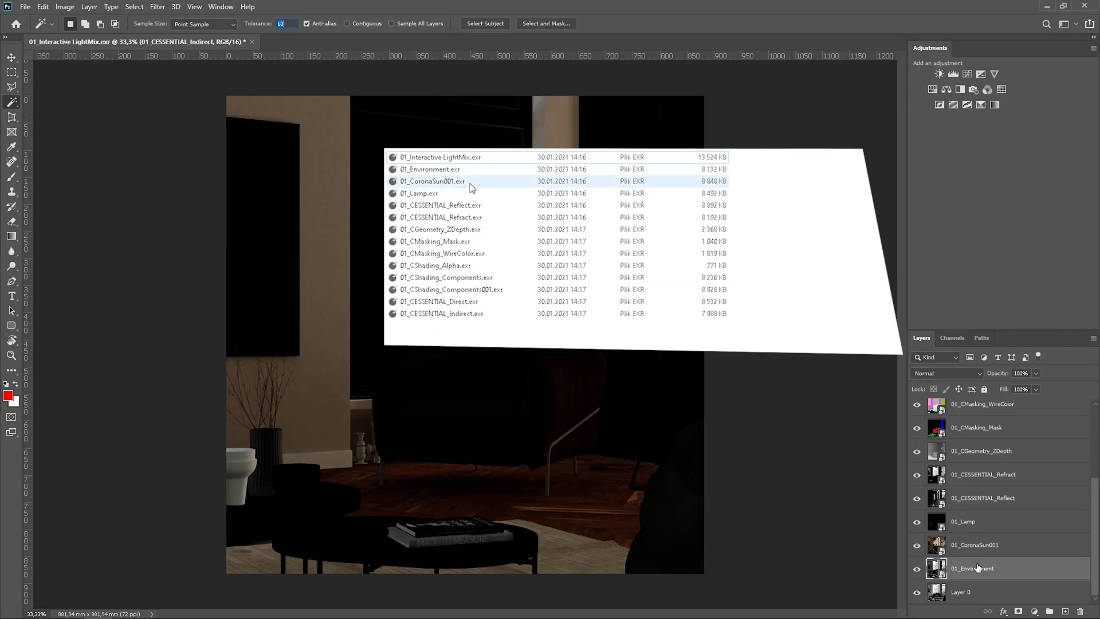
{"action": "left_click", "coordinate": [977, 567]}
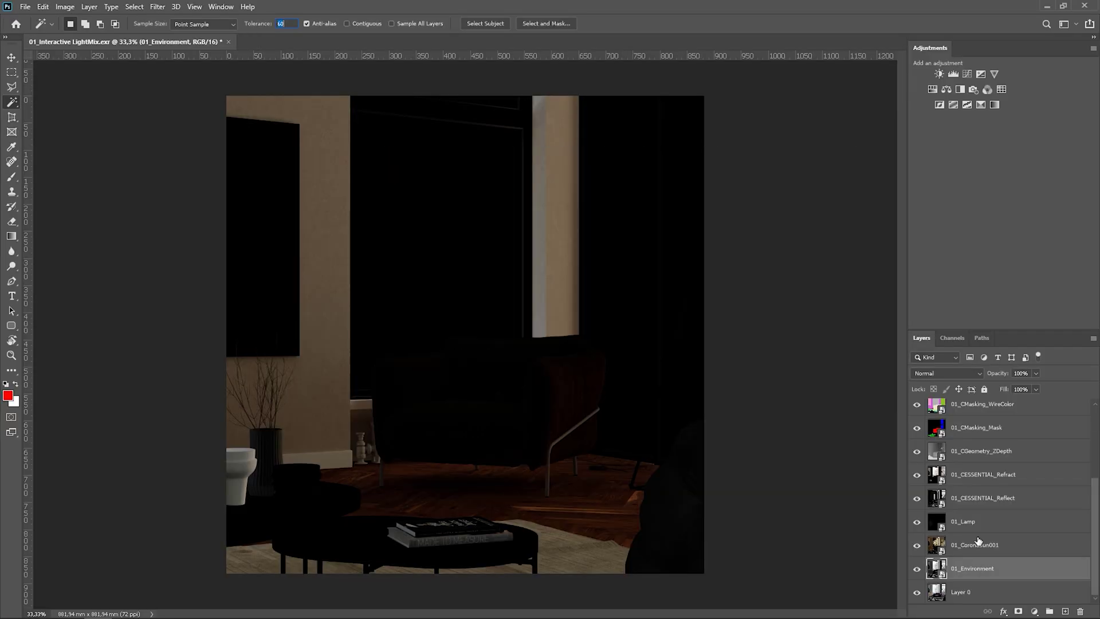
{"action": "scroll", "coordinate": [978, 549], "scroll_direction": "up", "scroll_amount": 3}
{"action": "left_click", "coordinate": [966, 415], "text": "shift"}
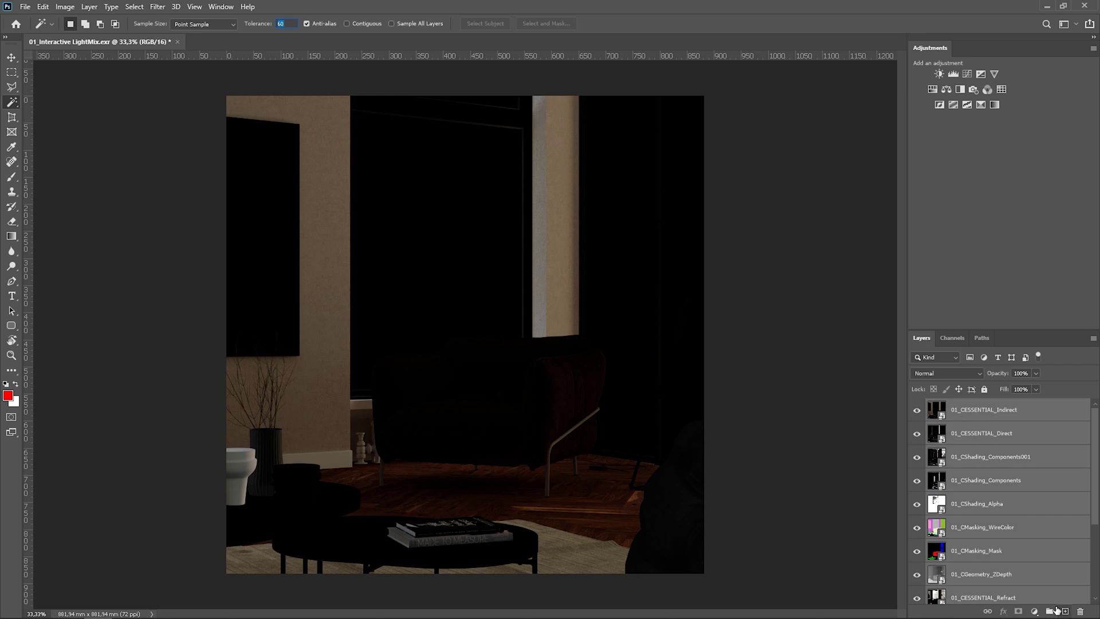
{"action": "left_click", "coordinate": [1049, 611]}
Step: Rename the new group to Passes and expand it
{"action": "double_click", "coordinate": [958, 407]}
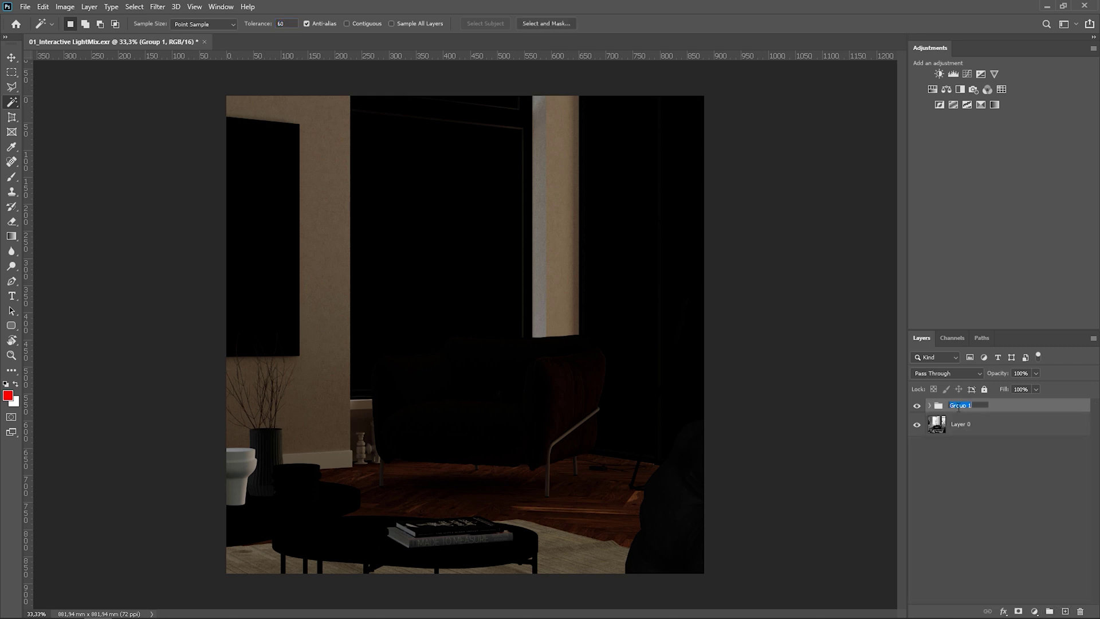
{"action": "type", "text": "Passes"}
{"action": "key", "text": "Return"}
{"action": "left_click", "coordinate": [929, 407]}
Step: Show the CMasking_Mask pass and Magic Wand-select the red armchair area
{"action": "left_click_drag", "start_coordinate": [919, 517], "coordinate": [919, 570]}
{"action": "scroll", "coordinate": [914, 488], "scroll_direction": "down", "scroll_amount": 3}
{"action": "scroll", "coordinate": [960, 519], "scroll_direction": "up", "scroll_amount": 1}
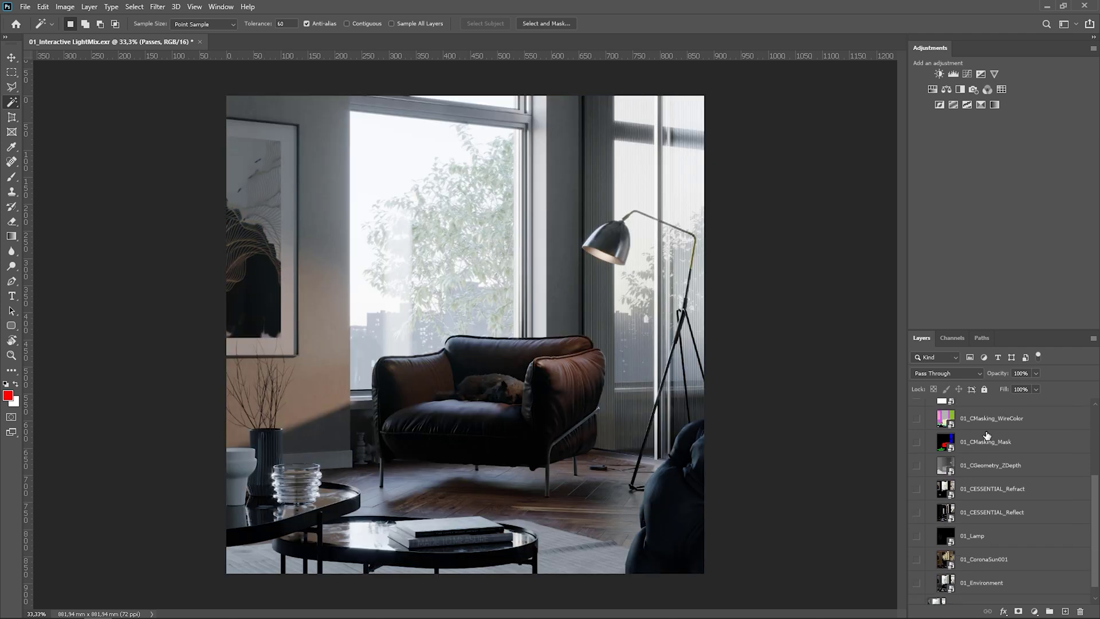
{"action": "left_click", "coordinate": [991, 443]}
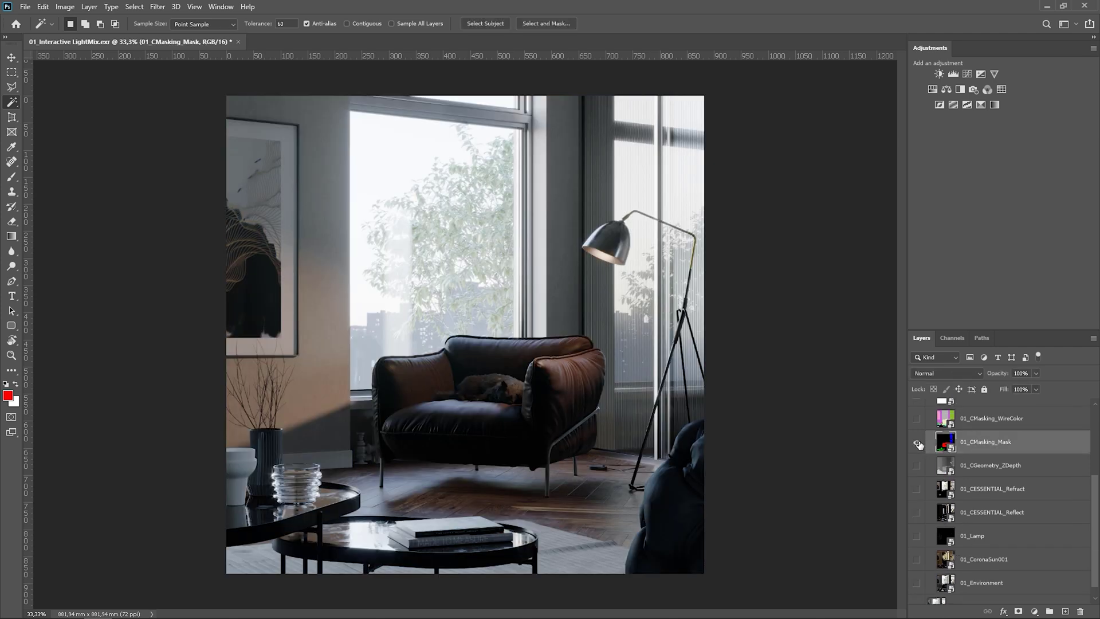
{"action": "left_click", "coordinate": [917, 443]}
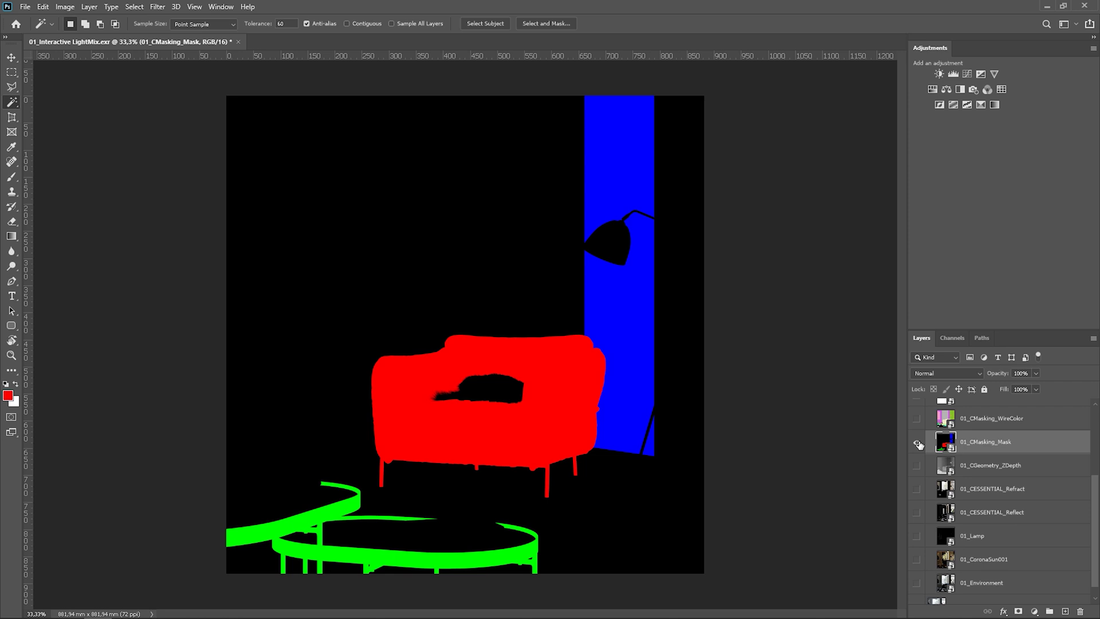
{"action": "left_click", "coordinate": [528, 359]}
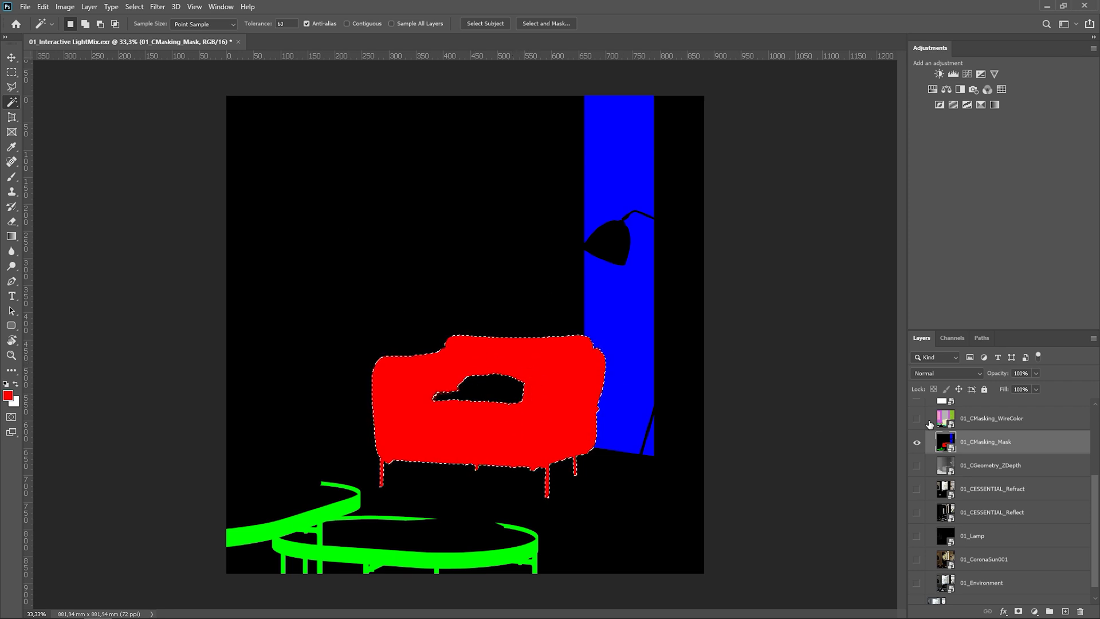
Step: Hide the mask pass to reveal the room render and collapse the Passes group
{"action": "scroll", "coordinate": [946, 439], "scroll_direction": "up", "scroll_amount": 2}
{"action": "left_click", "coordinate": [916, 485]}
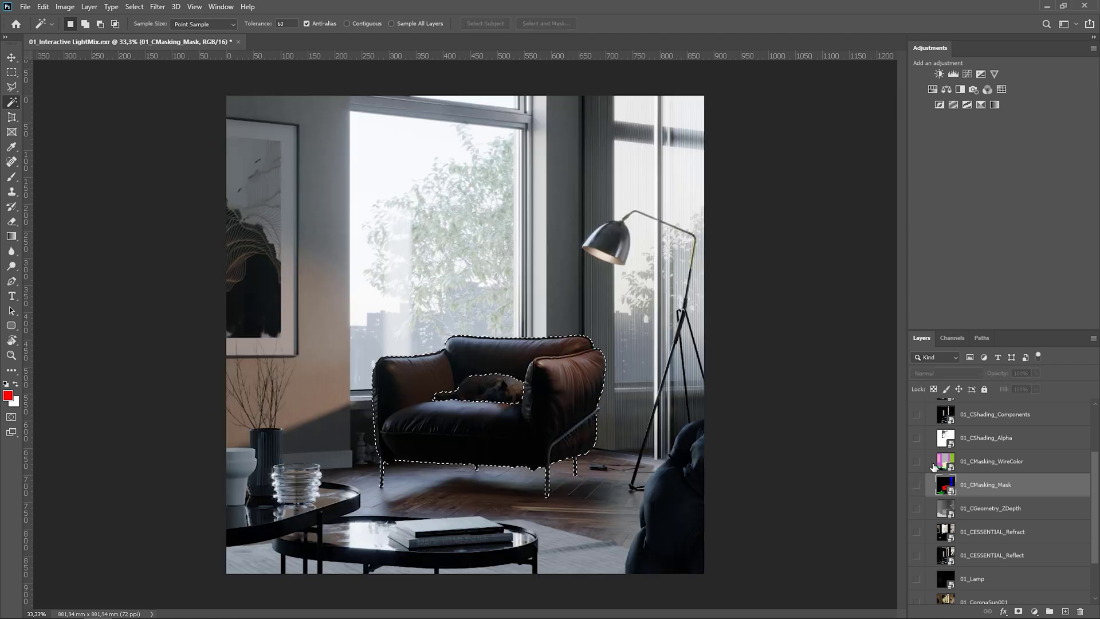
{"action": "scroll", "coordinate": [936, 435], "scroll_direction": "up", "scroll_amount": 3}
{"action": "left_click", "coordinate": [930, 405]}
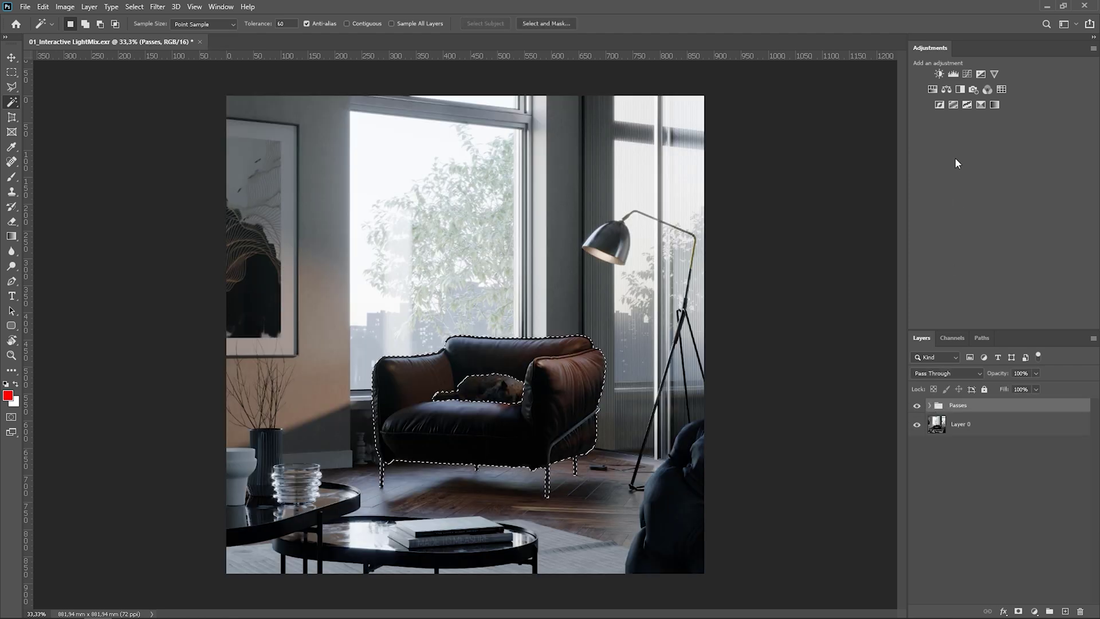
Step: Add an armchair-masked Brightness/Contrast layer at Brightness 21, Contrast -5, and compare before/after
{"action": "left_click", "coordinate": [939, 75]}
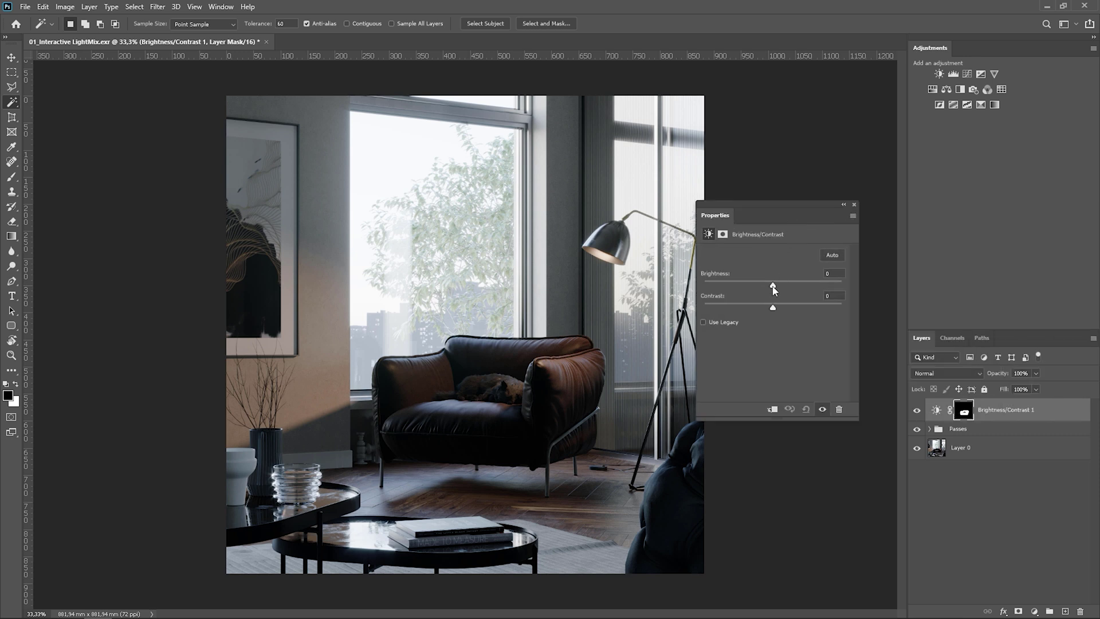
{"action": "left_click_drag", "start_coordinate": [775, 287], "coordinate": [784, 287]}
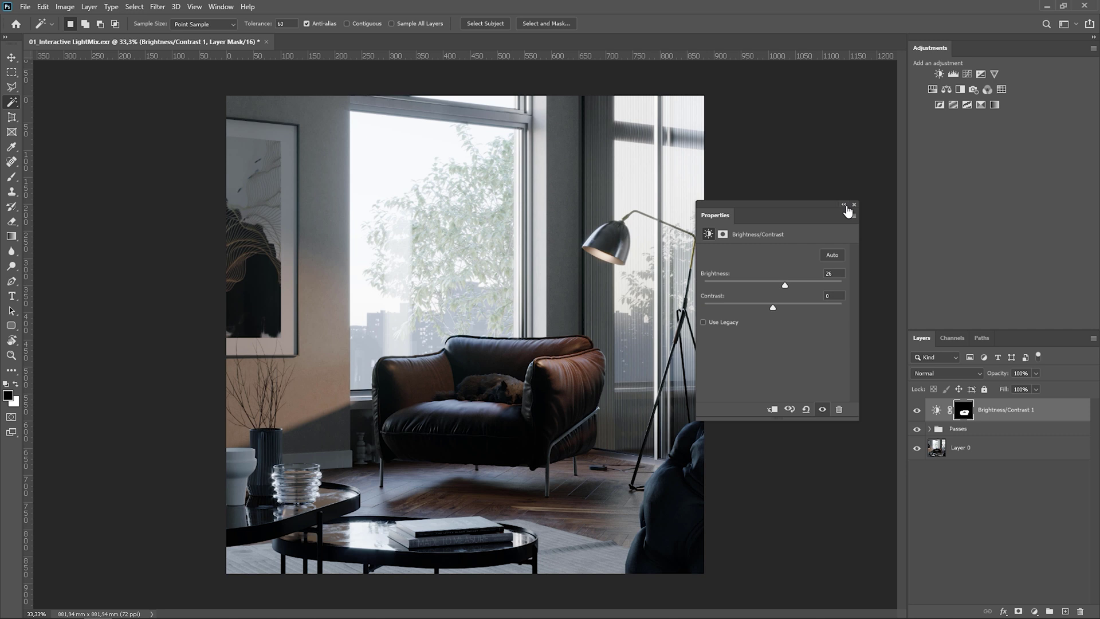
{"action": "left_click_drag", "start_coordinate": [772, 311], "coordinate": [766, 309]}
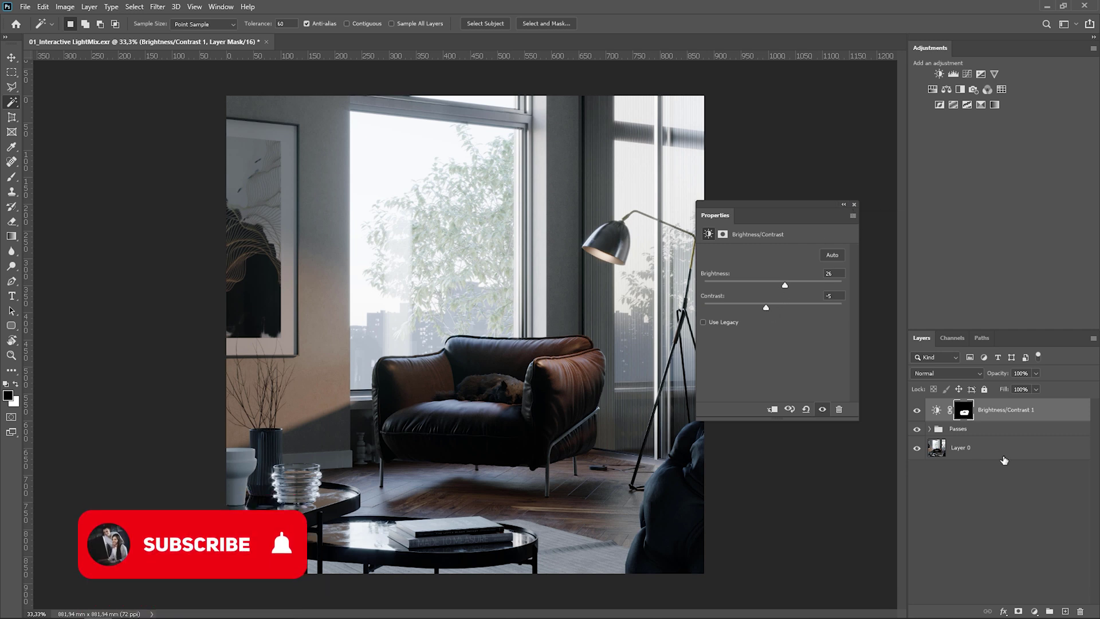
{"action": "left_click", "coordinate": [917, 412]}
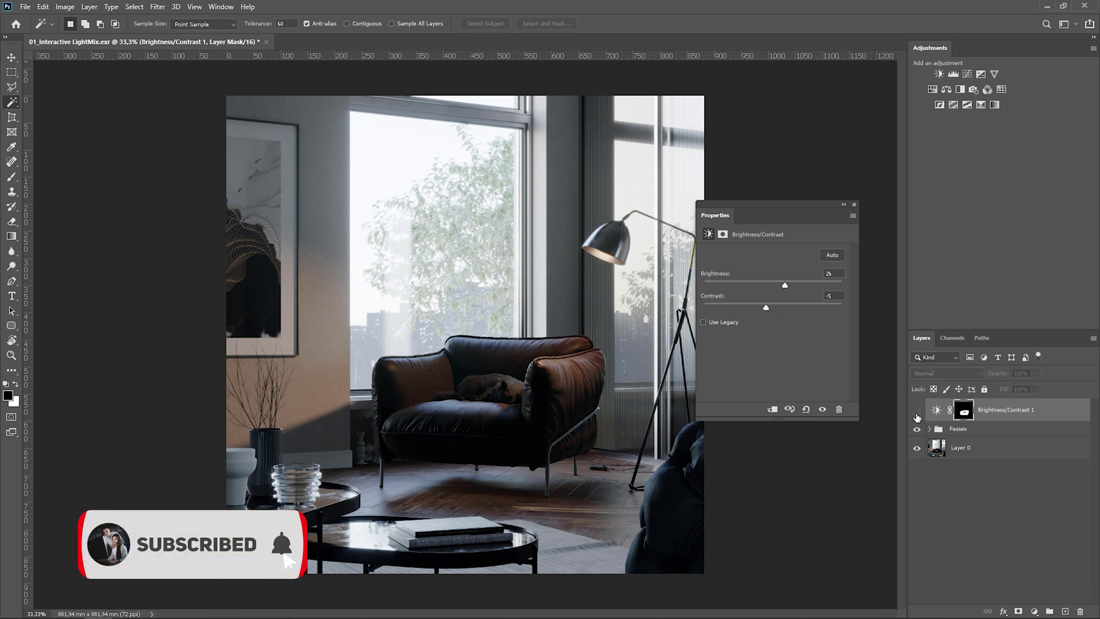
{"action": "left_click", "coordinate": [916, 411]}
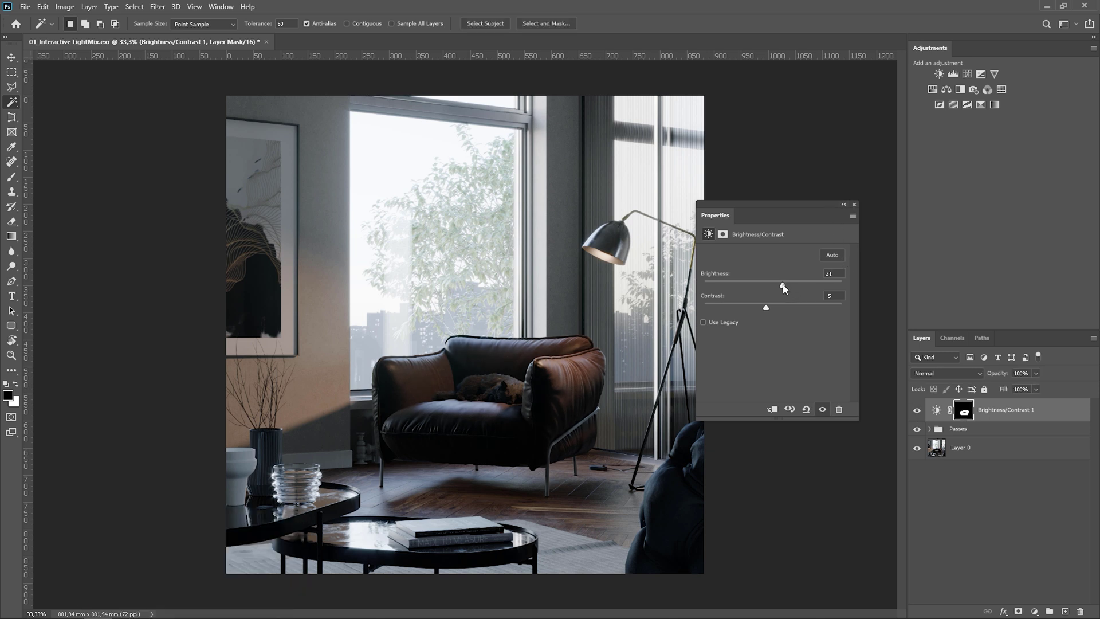
{"action": "left_click", "coordinate": [844, 205]}
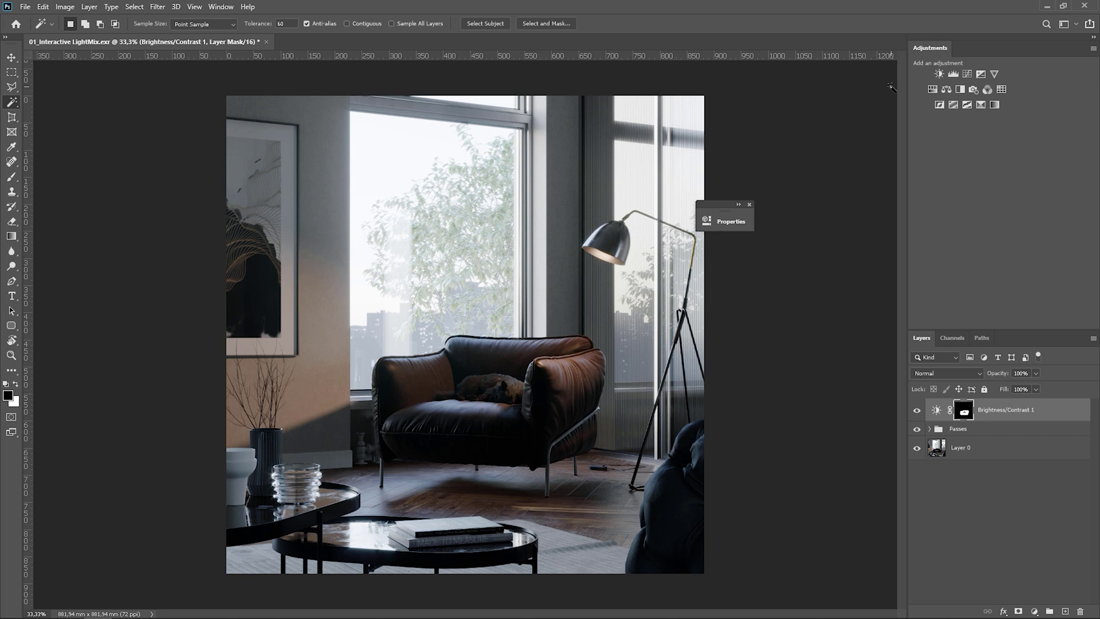
Step: Add a Hue/Saturation layer clipped to Brightness/Contrast 1 with Hue set to -5
{"action": "left_click", "coordinate": [933, 89]}
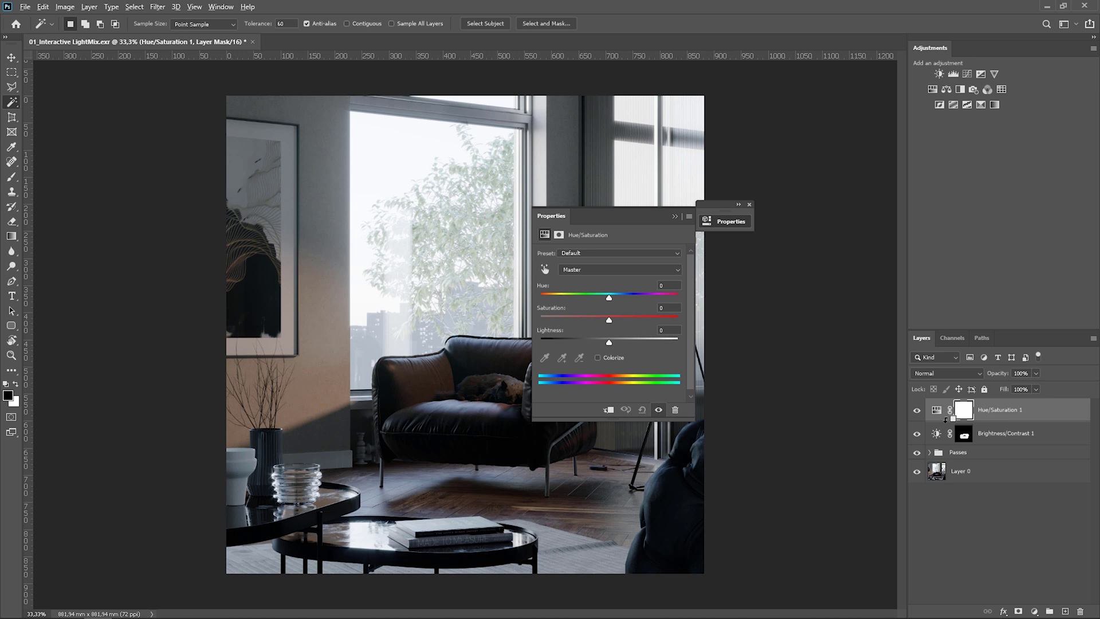
{"action": "left_click", "coordinate": [946, 418], "text": "alt"}
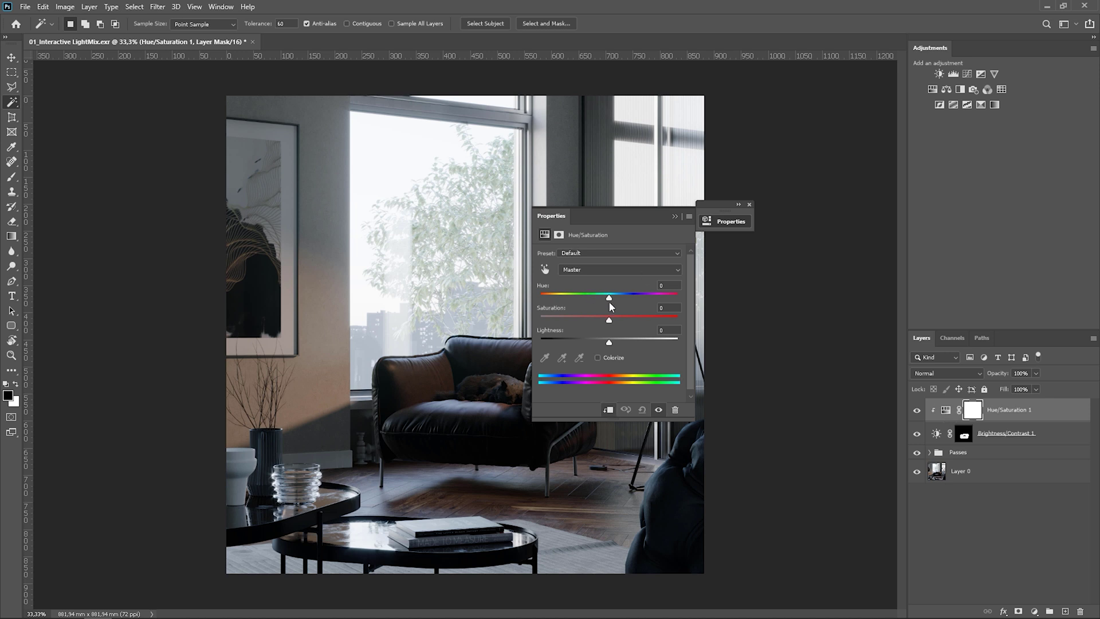
{"action": "mouse_move", "coordinate": [609, 299]}
{"action": "left_mouse_down"}
{"action": "mouse_move", "coordinate": [600, 302]}
{"action": "mouse_move", "coordinate": [613, 297]}
{"action": "left_mouse_up"}
{"action": "left_click_drag", "start_coordinate": [631, 218], "coordinate": [730, 157]}
{"action": "mouse_move", "coordinate": [715, 237]}
{"action": "left_mouse_down"}
{"action": "mouse_move", "coordinate": [723, 240]}
{"action": "mouse_move", "coordinate": [707, 241]}
{"action": "left_mouse_up"}
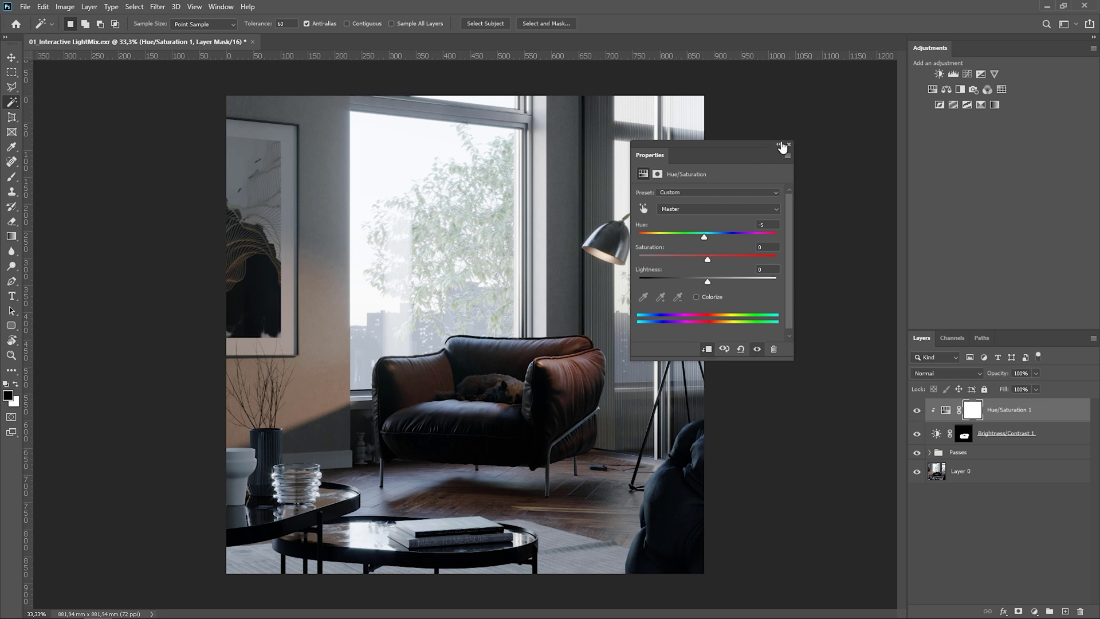
{"action": "left_click", "coordinate": [779, 146]}
Step: Test Magic Wand picks on the WireColor pass, then select 01_CShading_Alpha's white area
{"action": "left_click", "coordinate": [928, 454]}
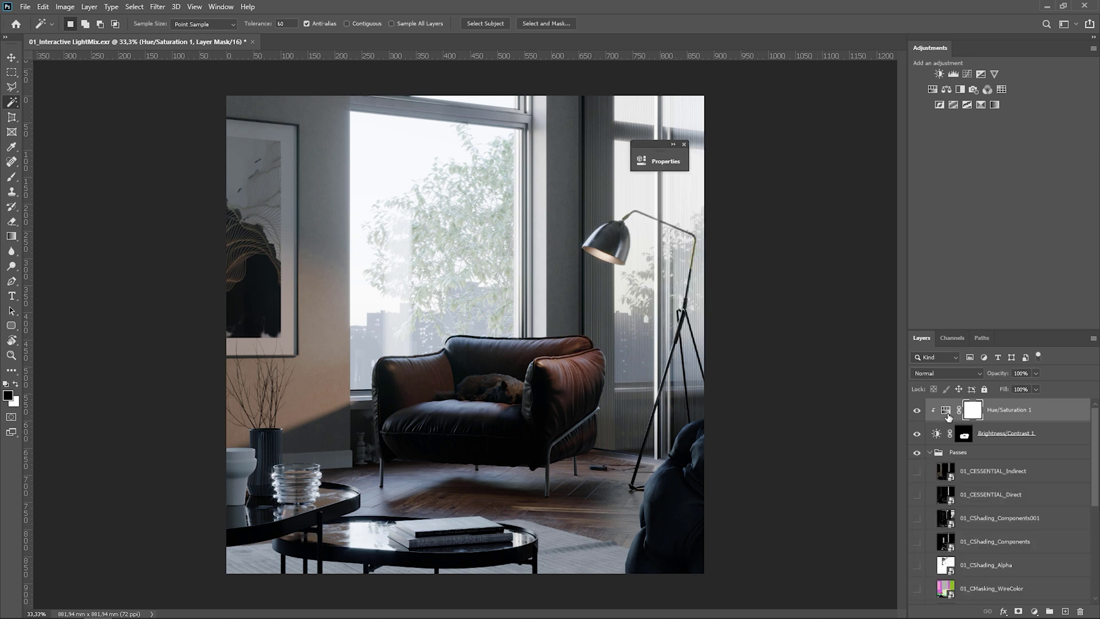
{"action": "scroll", "coordinate": [928, 458], "scroll_direction": "down", "scroll_amount": 3}
{"action": "left_click", "coordinate": [917, 471]}
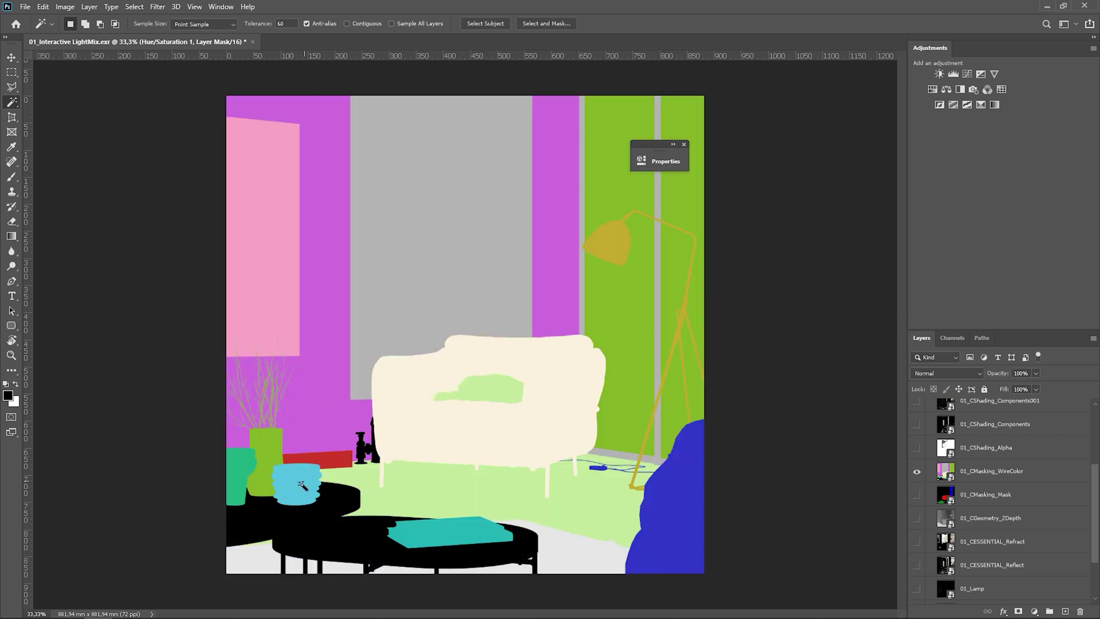
{"action": "left_click", "coordinate": [464, 417]}
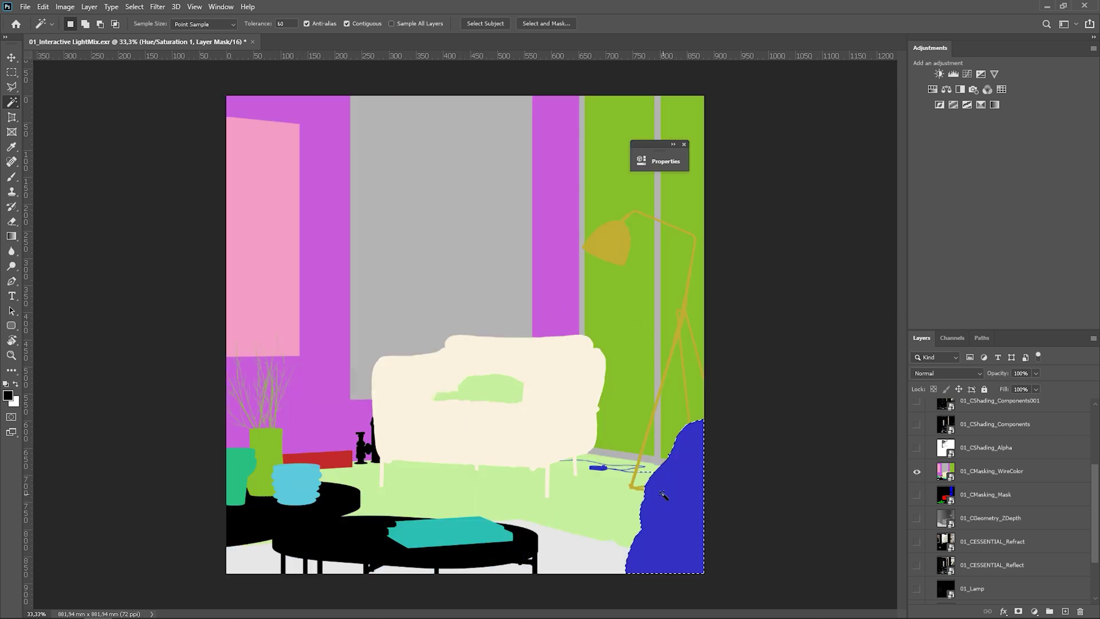
{"action": "left_click", "coordinate": [629, 295]}
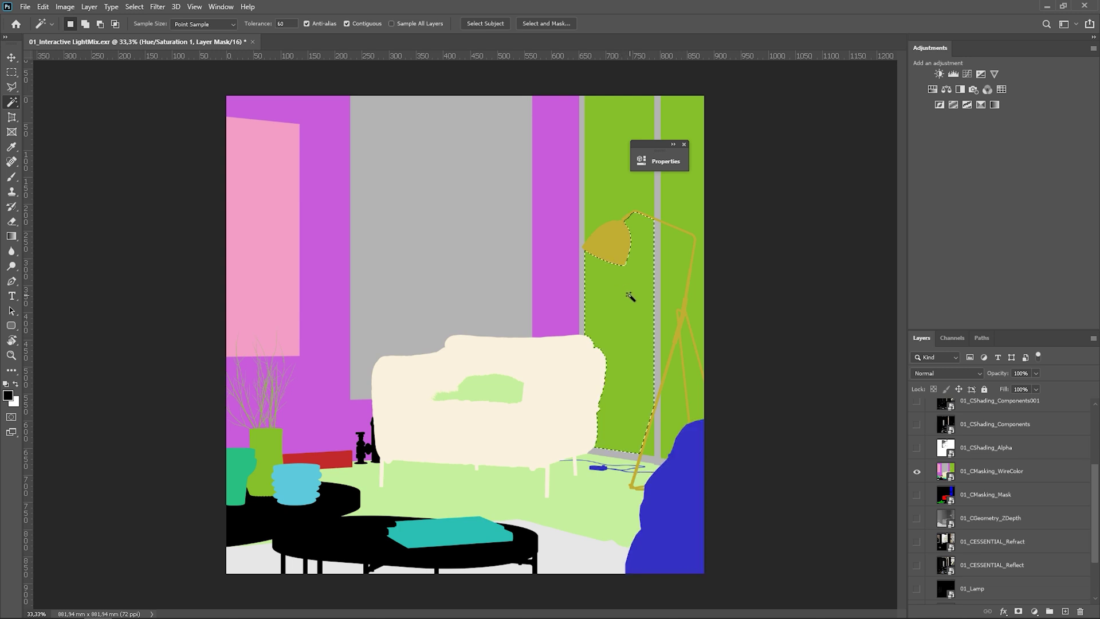
{"action": "left_click", "coordinate": [917, 471]}
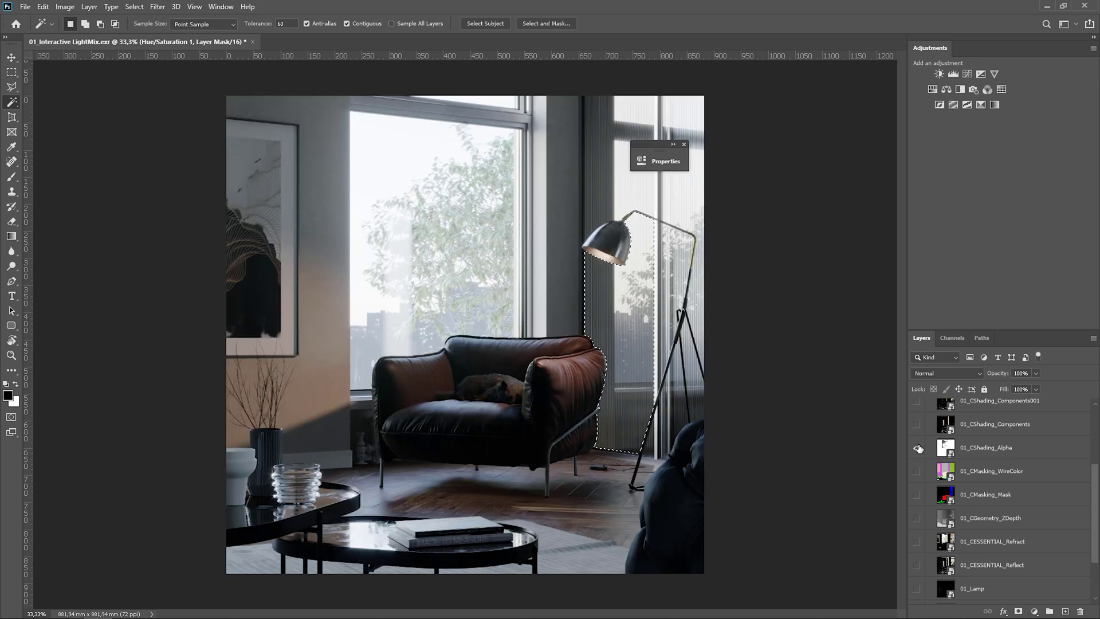
{"action": "left_click", "coordinate": [917, 447]}
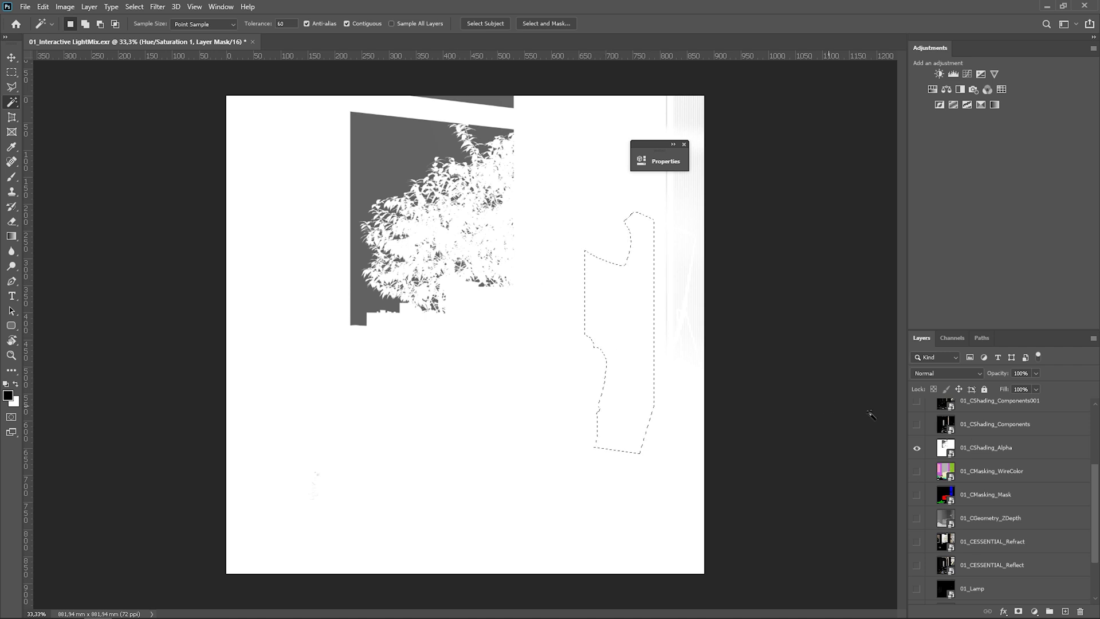
{"action": "left_click", "coordinate": [597, 355]}
Step: Deselect, open the EXR to inspect its channels, then close that document
{"action": "key", "text": "ctrl+d"}
{"action": "left_click", "coordinate": [953, 338]}
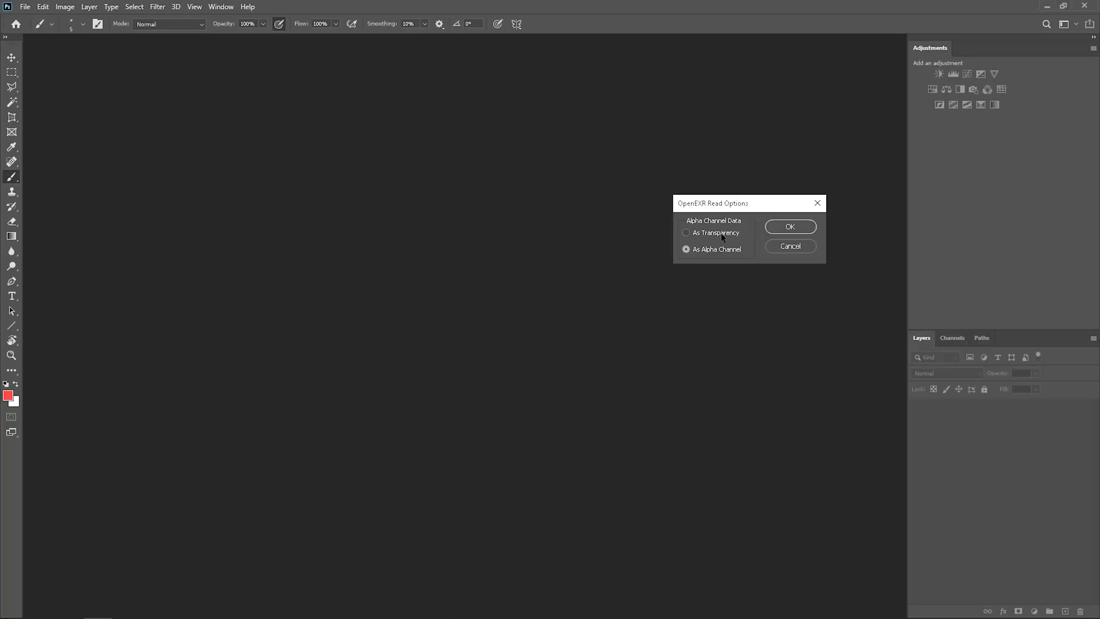
{"action": "left_click", "coordinate": [790, 227]}
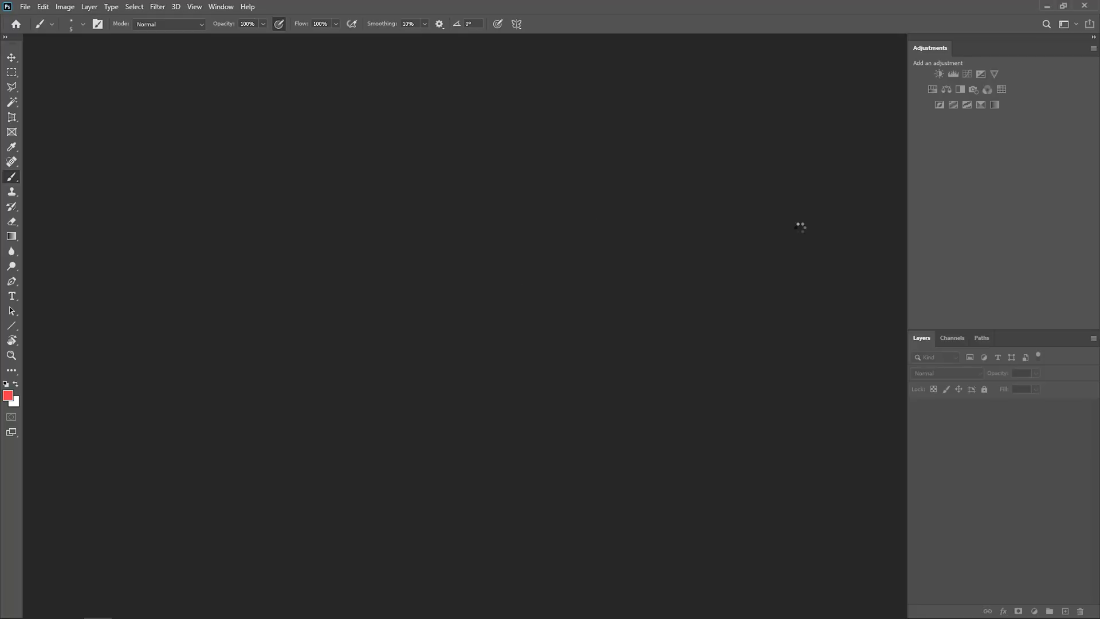
{"action": "left_click", "coordinate": [959, 339]}
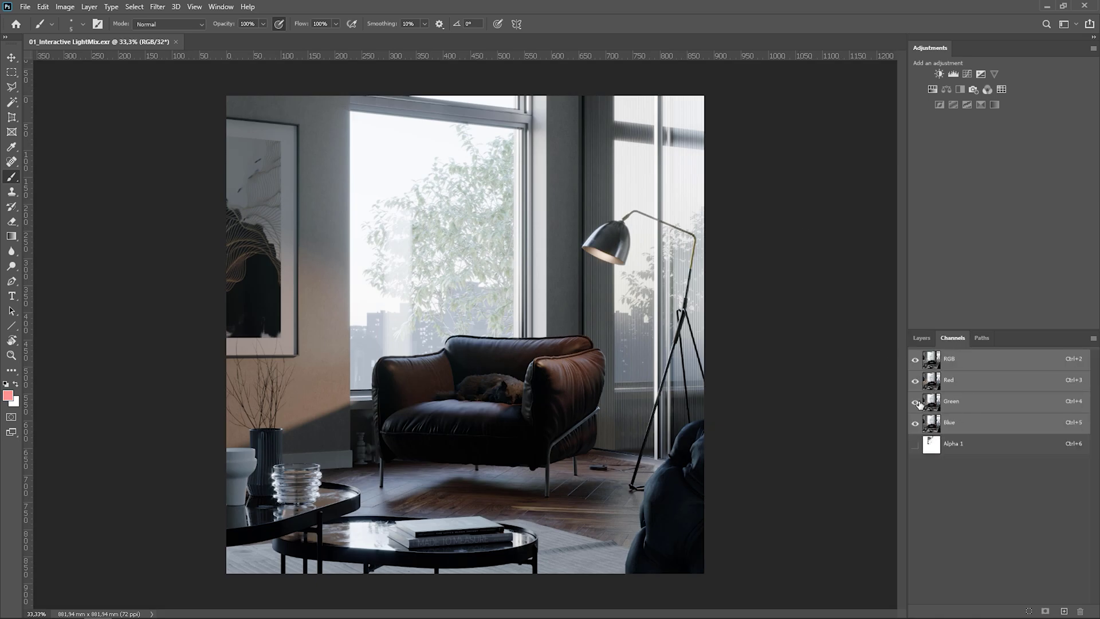
{"action": "left_click", "coordinate": [176, 42]}
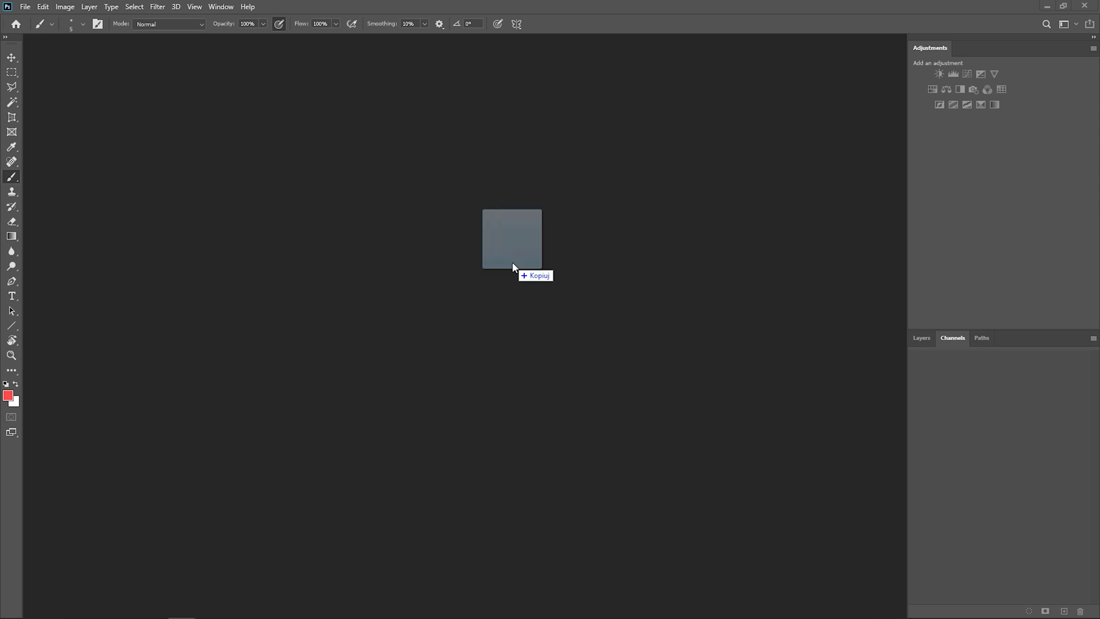
Step: Reopen 01_Interactive LightMix.exr with its alpha read As Transparency
{"action": "left_click_drag", "start_coordinate": [513, 263], "coordinate": [515, 263]}
{"action": "left_click", "coordinate": [729, 232]}
{"action": "left_click", "coordinate": [799, 228]}
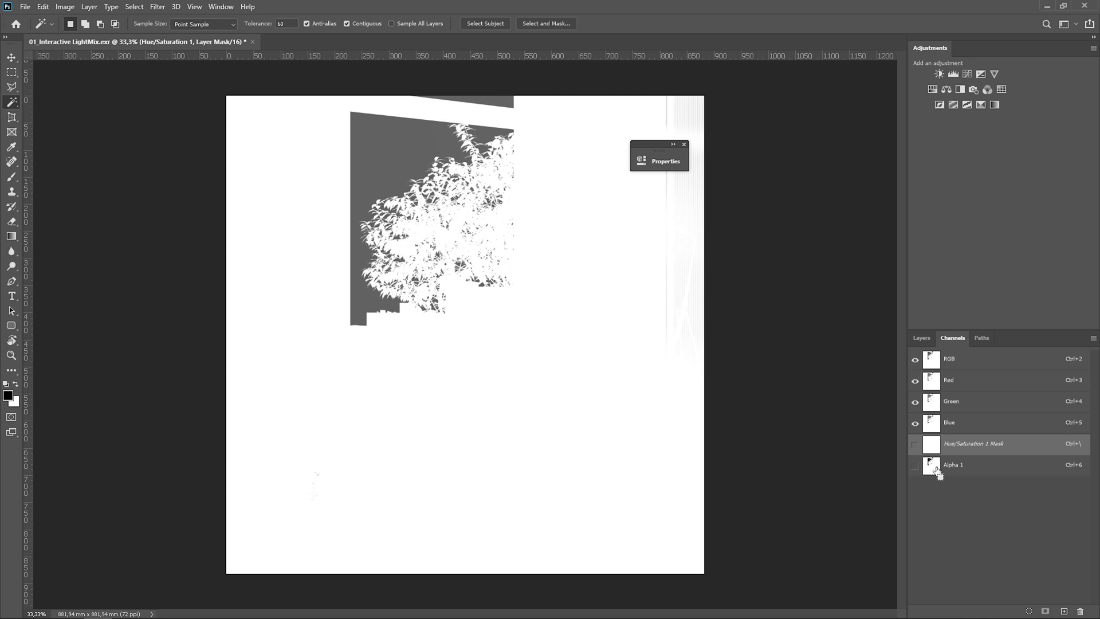
Step: Load Alpha 1 as a selection and use it to mask Layer 0
{"action": "left_click", "coordinate": [936, 467], "text": "ctrl"}
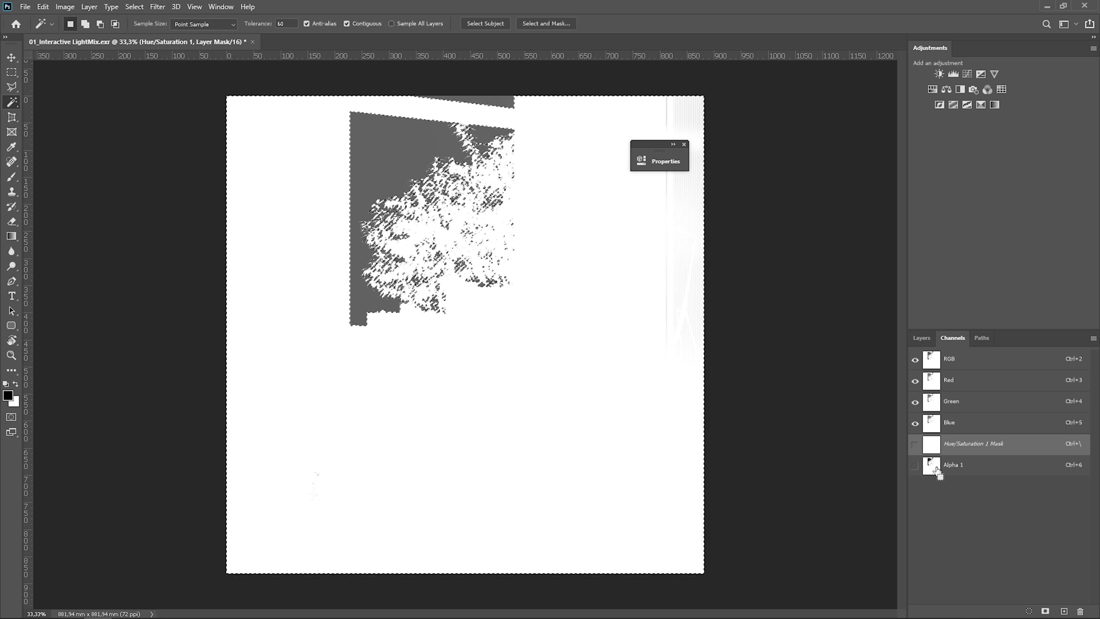
{"action": "left_click", "coordinate": [921, 338]}
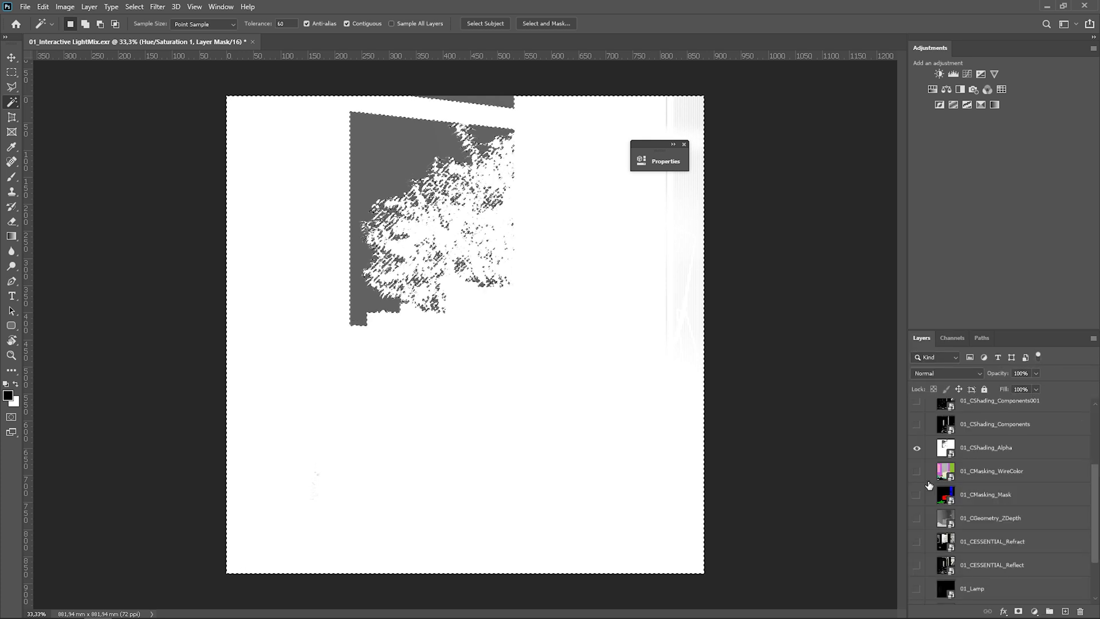
{"action": "left_click", "coordinate": [917, 450]}
{"action": "scroll", "coordinate": [1002, 505], "scroll_direction": "down", "scroll_amount": 3}
{"action": "left_click", "coordinate": [974, 591]}
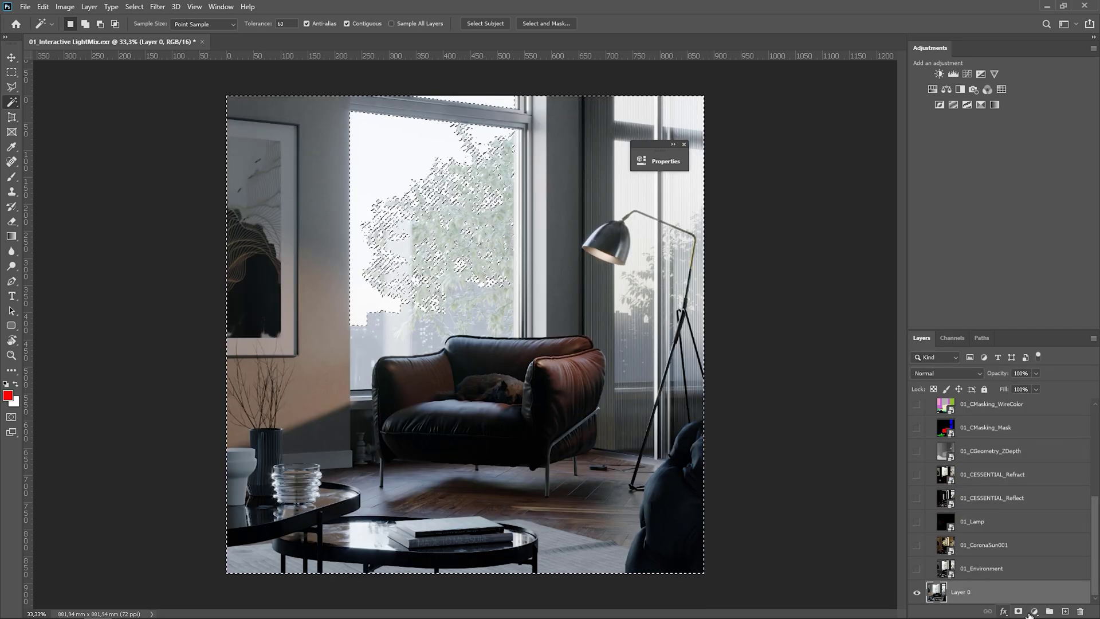
{"action": "left_click", "coordinate": [1018, 612]}
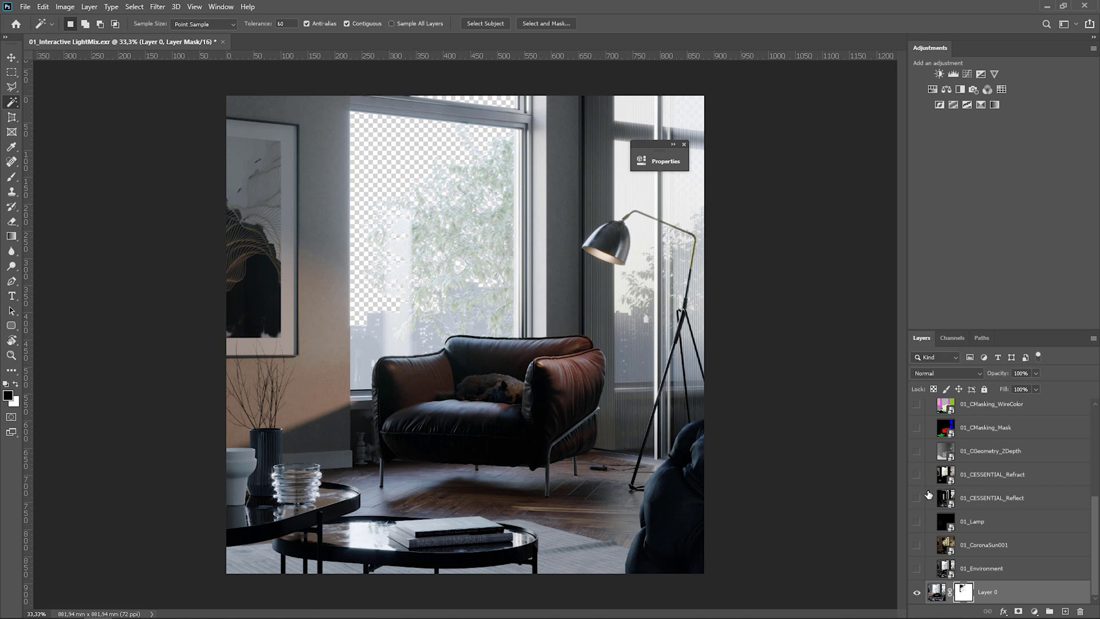
Step: Delete Layer 0's mask and show the 01_CESSENTIAL_Reflect pass
{"action": "right_click", "coordinate": [963, 596]}
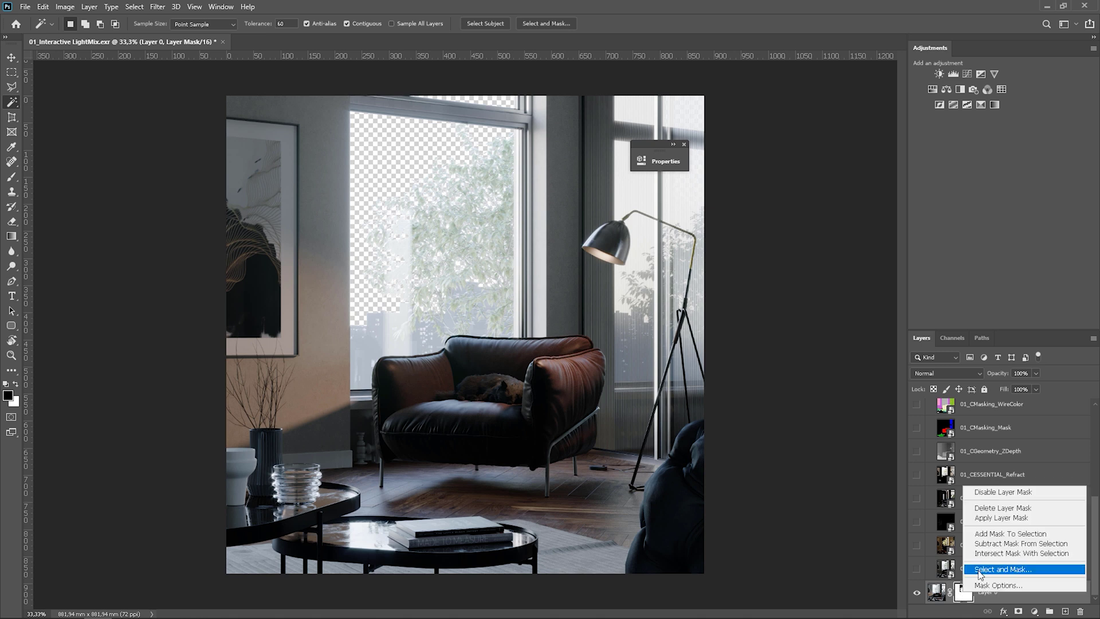
{"action": "left_click", "coordinate": [1001, 508]}
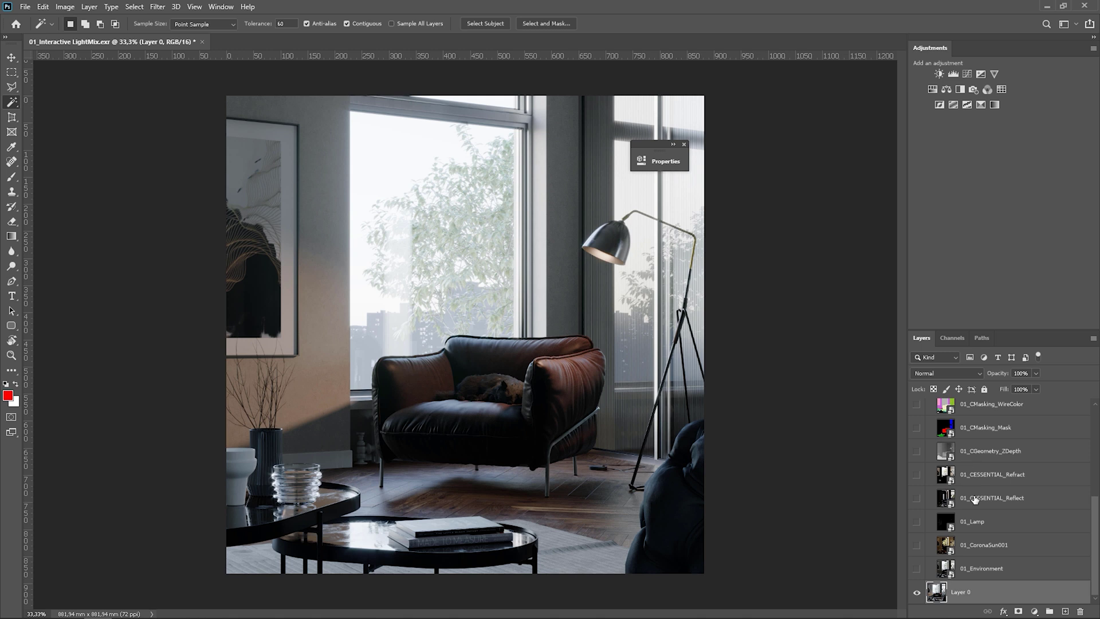
{"action": "left_click", "coordinate": [976, 499]}
{"action": "left_click", "coordinate": [917, 499]}
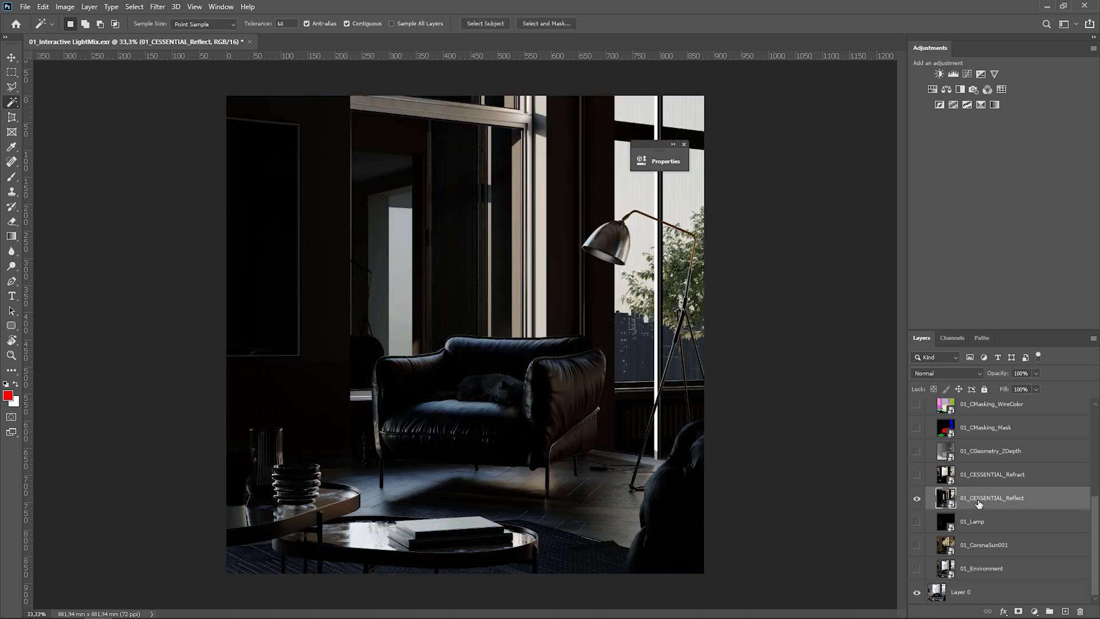
Step: Set the 01_CESSENTIAL_Reflect layer to Screen blend mode and toggle it to compare
{"action": "scroll", "coordinate": [947, 518], "scroll_direction": "up", "scroll_amount": 5}
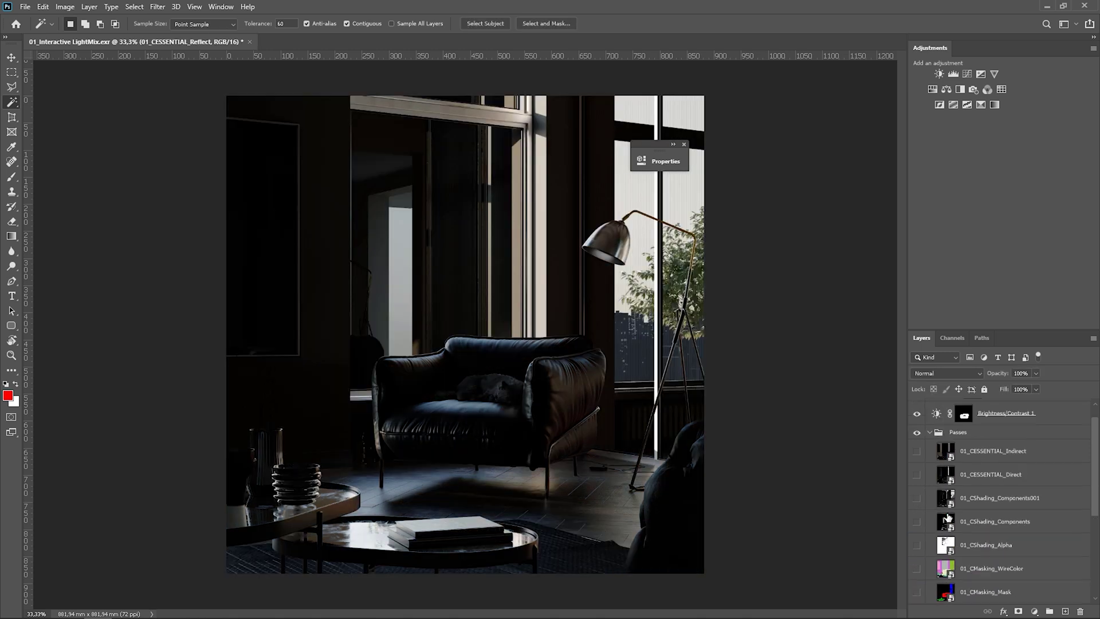
{"action": "scroll", "coordinate": [947, 517], "scroll_direction": "up", "scroll_amount": 1}
{"action": "left_click", "coordinate": [930, 452]}
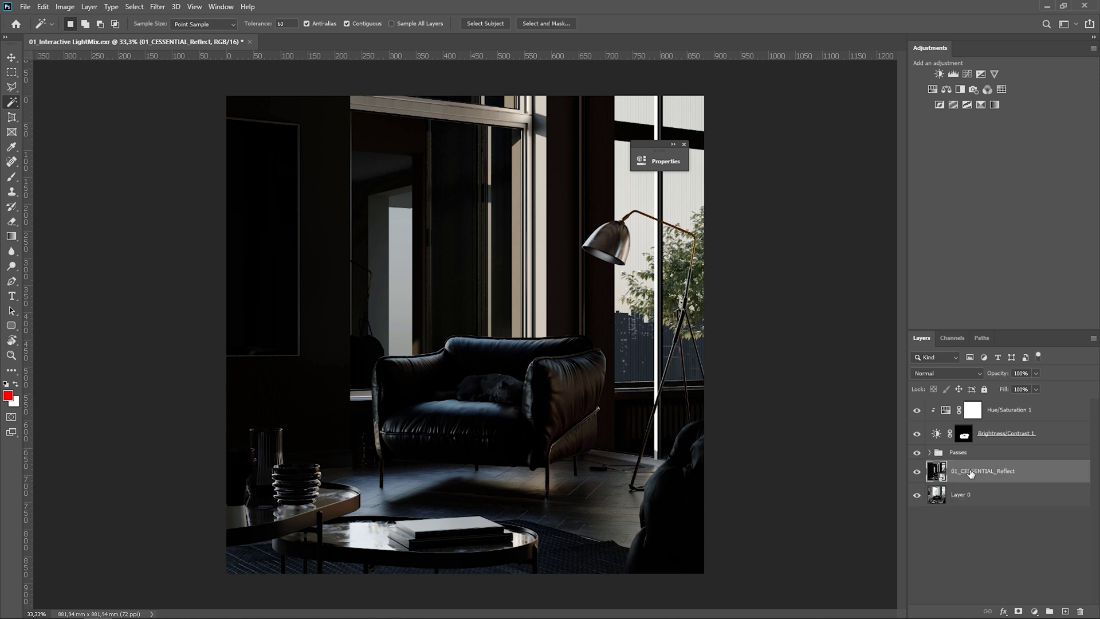
{"action": "left_click", "coordinate": [954, 373]}
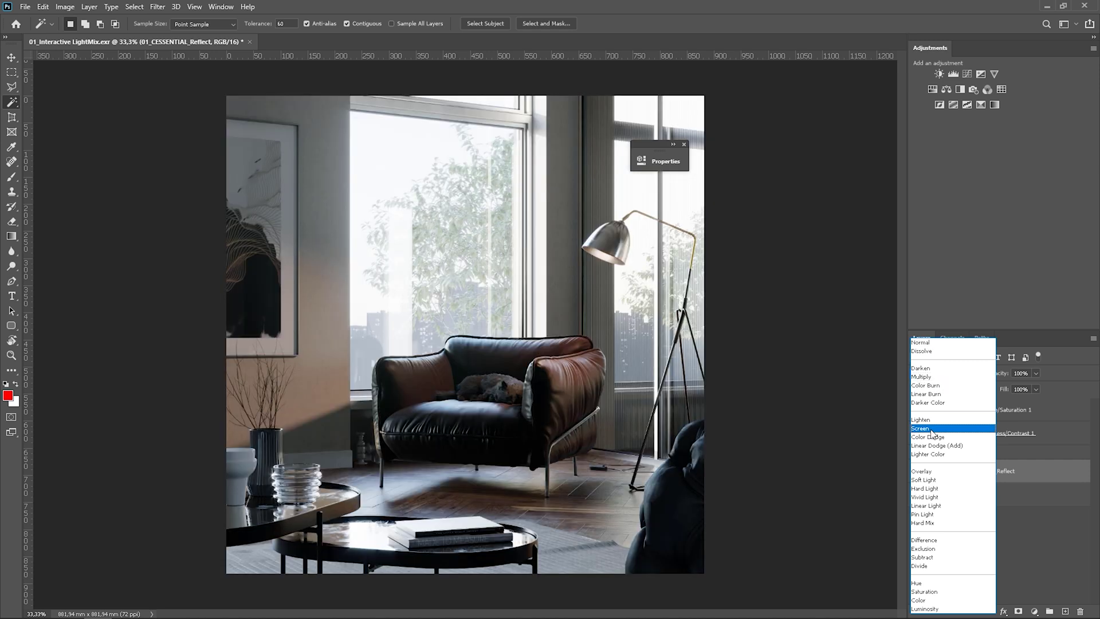
{"action": "left_click", "coordinate": [933, 429]}
{"action": "left_click", "coordinate": [918, 473]}
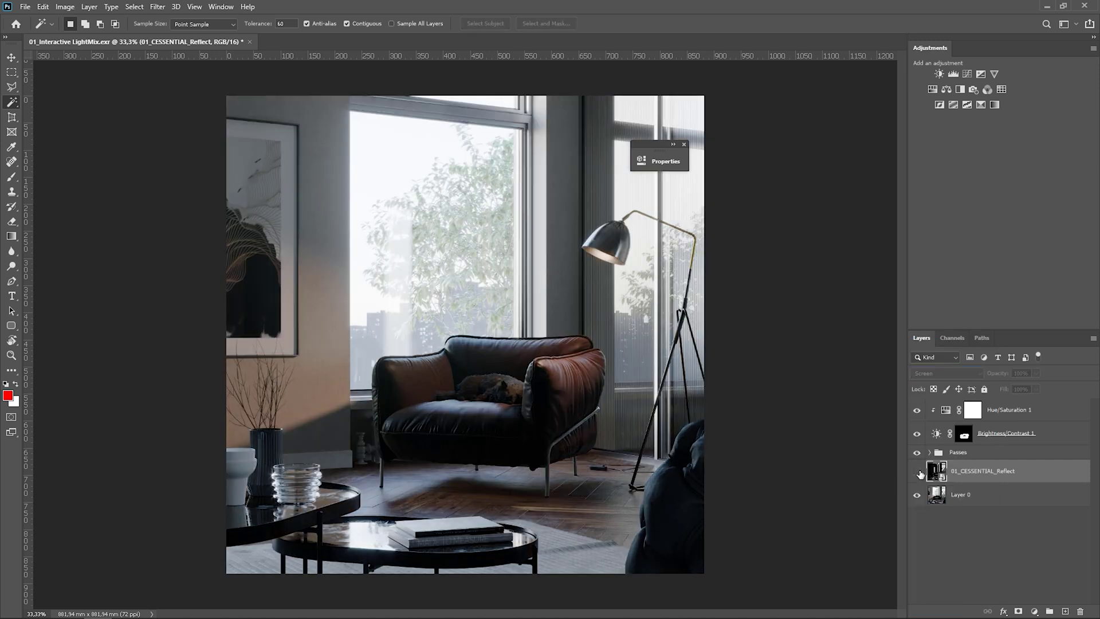
{"action": "left_click", "coordinate": [918, 473]}
{"action": "left_click", "coordinate": [919, 474]}
{"action": "left_click", "coordinate": [918, 473]}
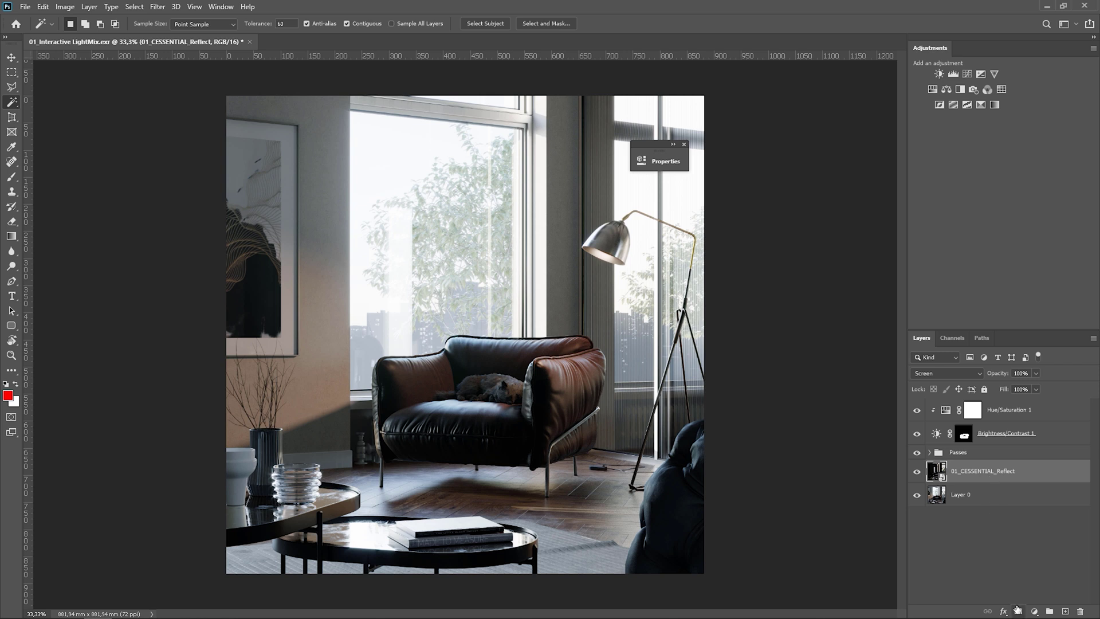
Step: Give the Reflect layer an inverted black mask and set up a lowered-opacity 250 px white brush
{"action": "left_click", "coordinate": [1017, 609]}
{"action": "key", "text": "ctrl+i"}
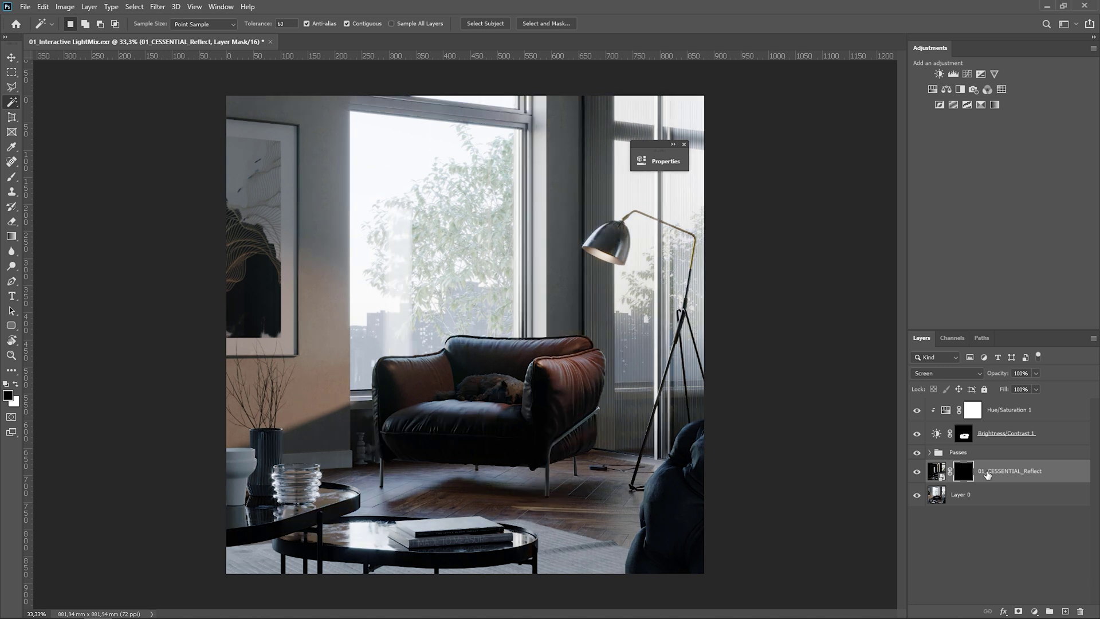
{"action": "key", "text": "b"}
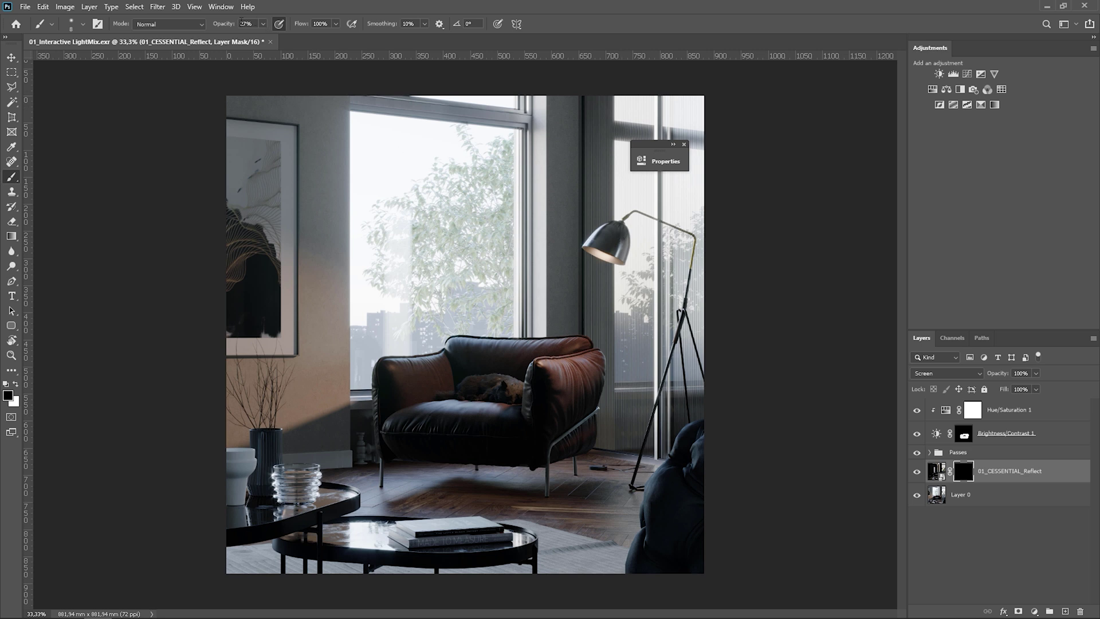
{"action": "left_click", "coordinate": [263, 24]}
{"action": "mouse_move", "coordinate": [266, 41]}
{"action": "left_mouse_down"}
{"action": "mouse_move", "coordinate": [300, 38]}
{"action": "mouse_move", "coordinate": [271, 40]}
{"action": "left_mouse_up"}
{"action": "key", "text": "w"}
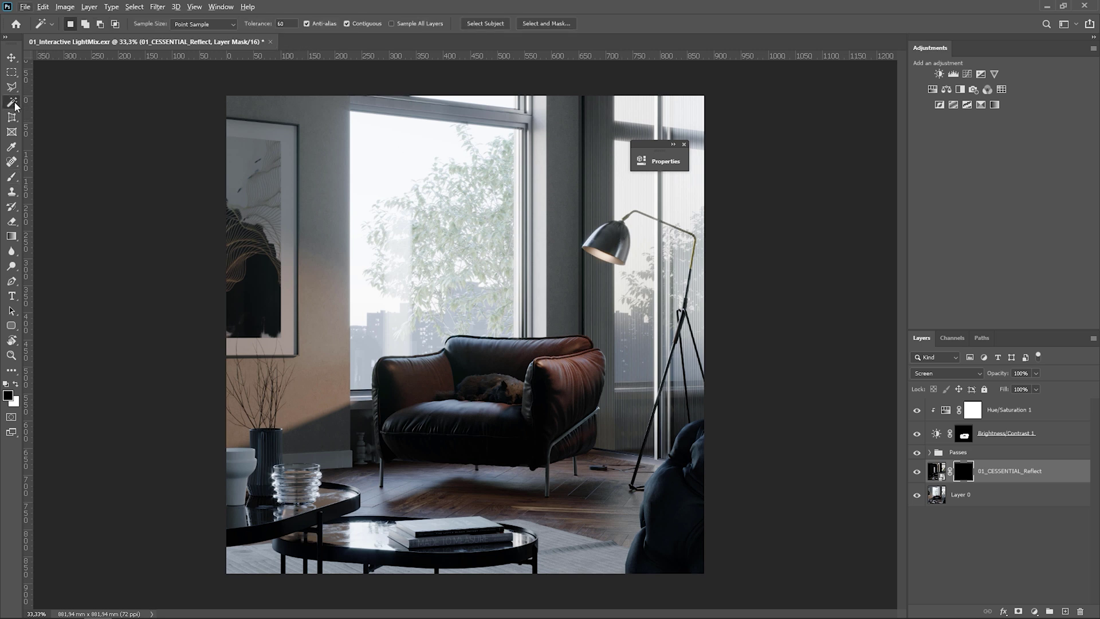
{"action": "left_click", "coordinate": [11, 178]}
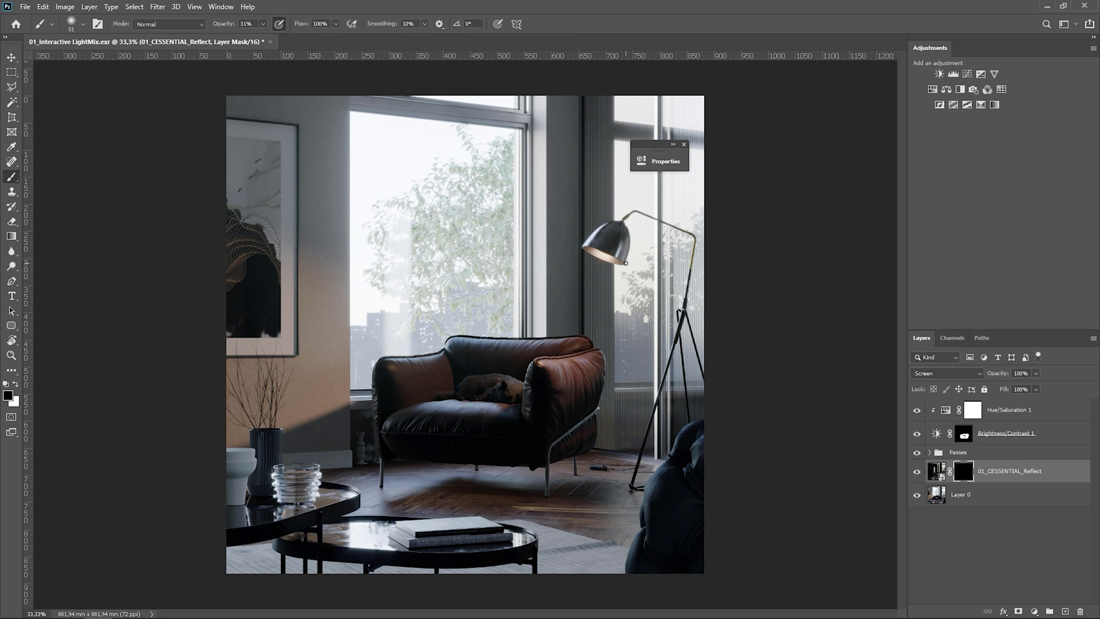
{"action": "key", "text": "bracketright"}
{"action": "key", "text": "bracketright"}
{"action": "key", "text": "bracketright"}
{"action": "key", "text": "bracketright"}
{"action": "key", "text": "bracketright"}
{"action": "key", "text": "bracketright"}
{"action": "key", "text": "bracketright"}
{"action": "key", "text": "bracketright"}
{"action": "key", "text": "bracketright"}
{"action": "key", "text": "bracketright"}
{"action": "key", "text": "bracketright"}
{"action": "key", "text": "bracketright"}
{"action": "key", "text": "bracketright"}
{"action": "key", "text": "x"}
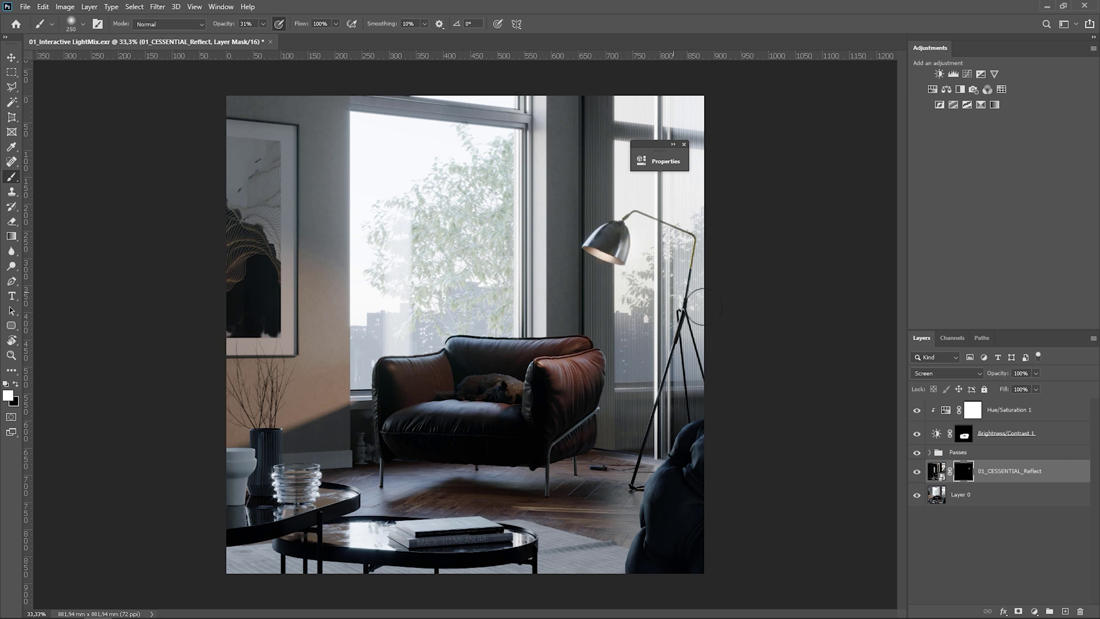
Step: Toggle the Reflect pass and its mask on and off to compare the result
{"action": "left_click", "coordinate": [917, 474]}
{"action": "left_click", "coordinate": [918, 473]}
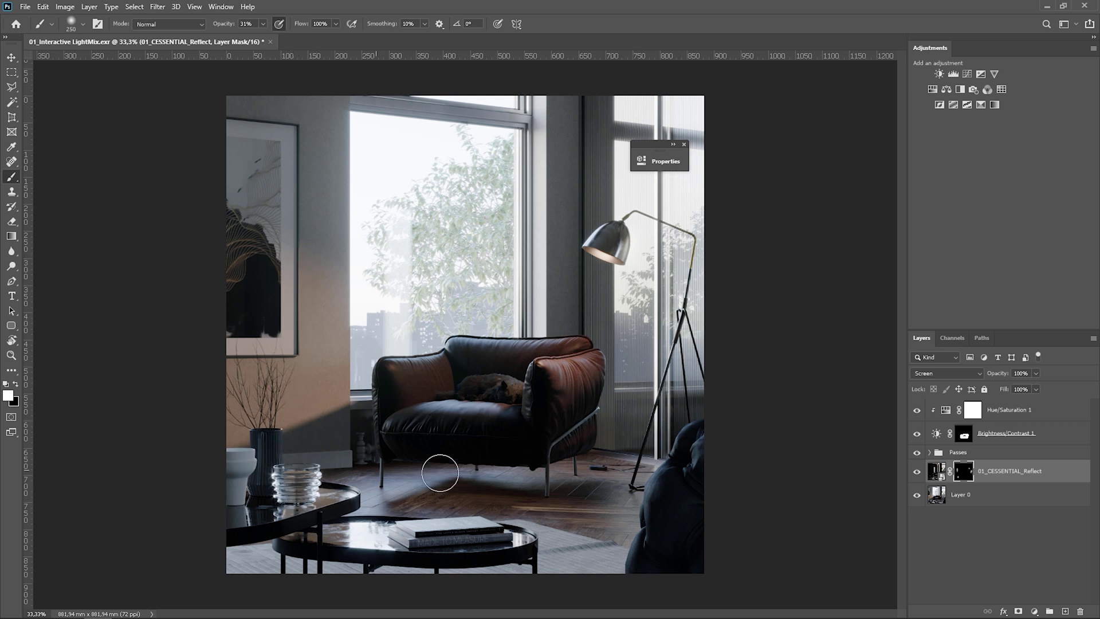
{"action": "left_click", "coordinate": [968, 474], "text": "ctrl"}
{"action": "left_click", "coordinate": [967, 475], "text": "shift"}
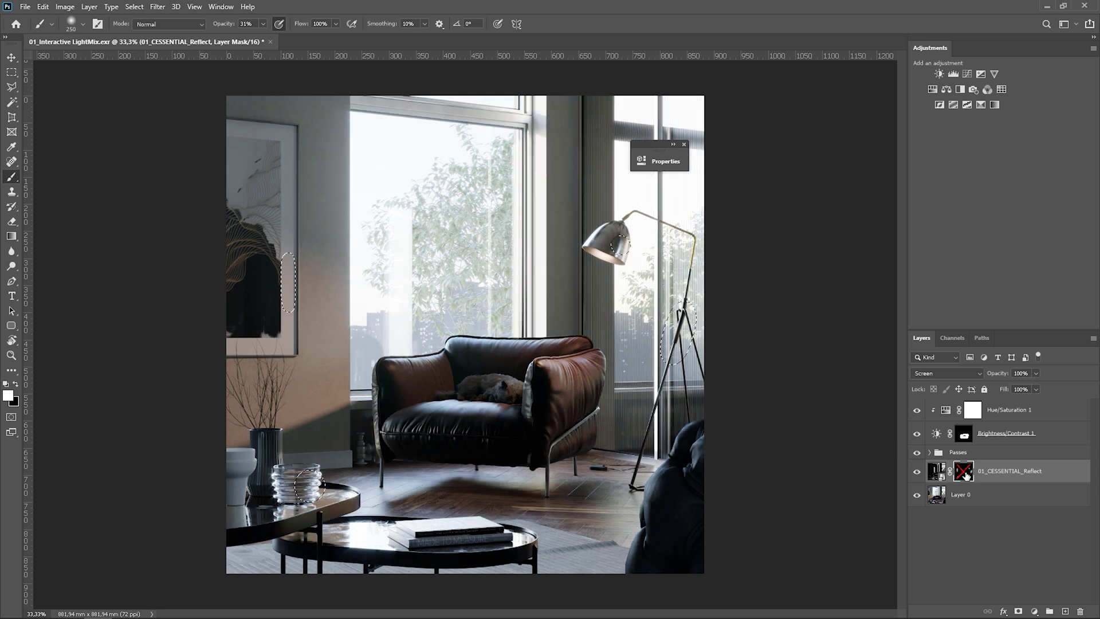
{"action": "left_click", "coordinate": [965, 474], "text": "shift"}
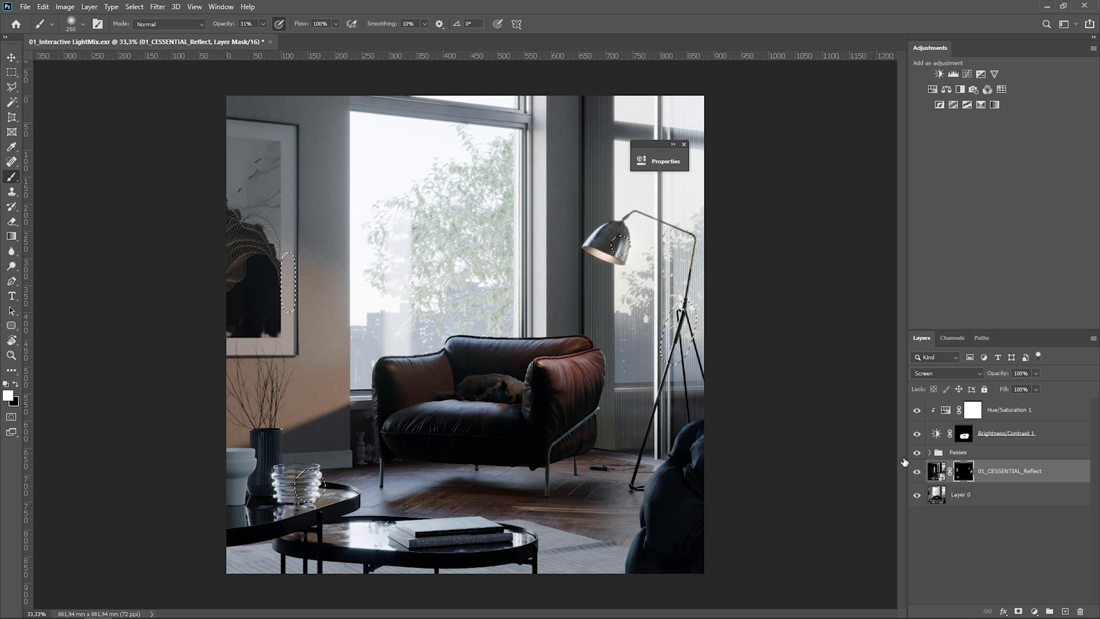
{"action": "key", "text": "ctrl+d"}
{"action": "left_click", "coordinate": [966, 472], "text": "shift"}
{"action": "left_click", "coordinate": [966, 473], "text": "shift"}
{"action": "left_click", "coordinate": [966, 473], "text": "shift"}
{"action": "left_click", "coordinate": [966, 472], "text": "shift"}
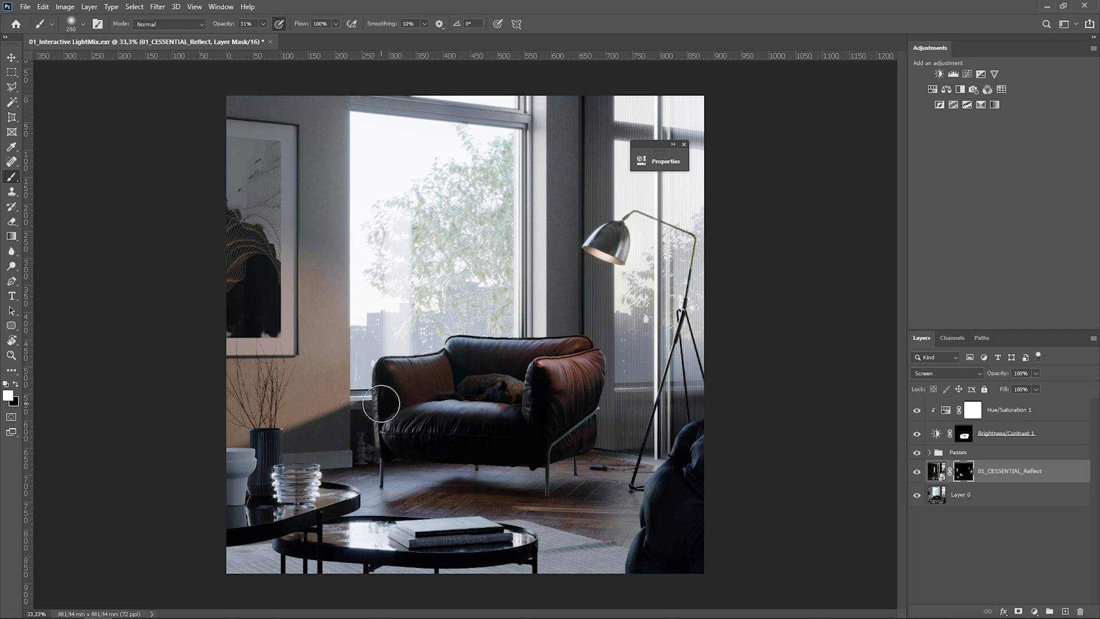
Step: Paint reflections back onto the armchair's right arm in the Reflect mask, then expand the Passes group
{"action": "key", "text": "x"}
{"action": "key", "text": "x"}
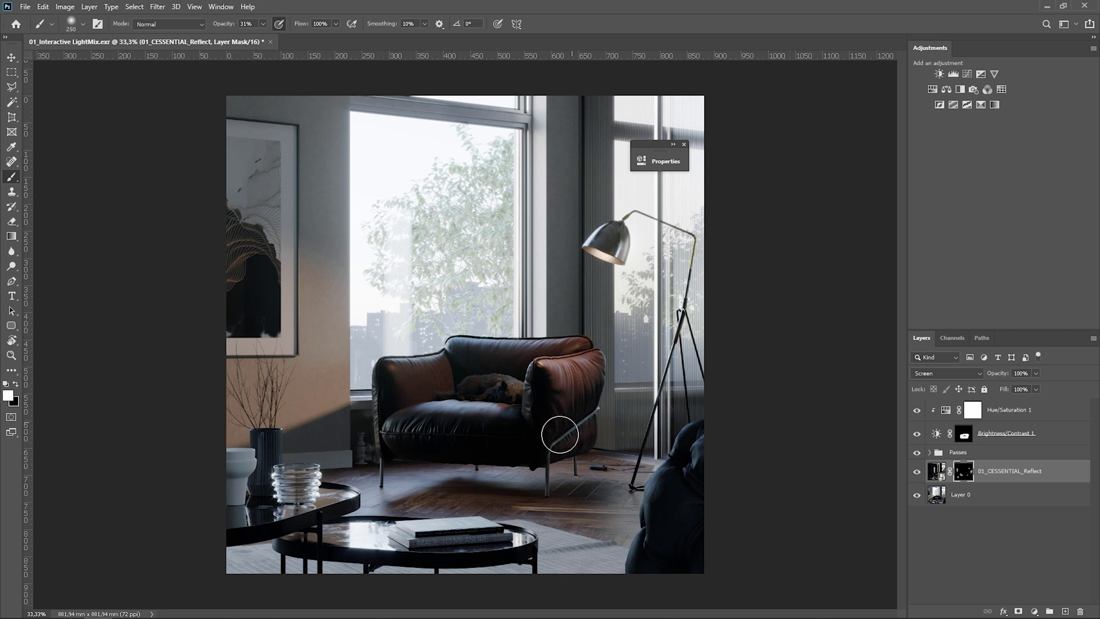
{"action": "left_click_drag", "start_coordinate": [548, 381], "coordinate": [566, 369]}
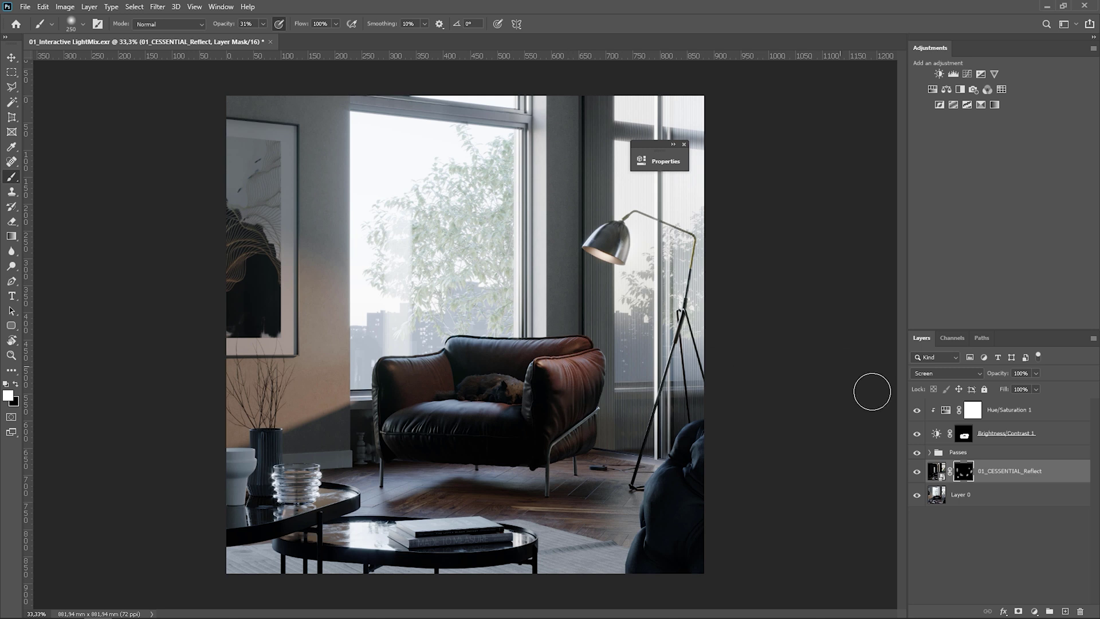
{"action": "left_click", "coordinate": [930, 453]}
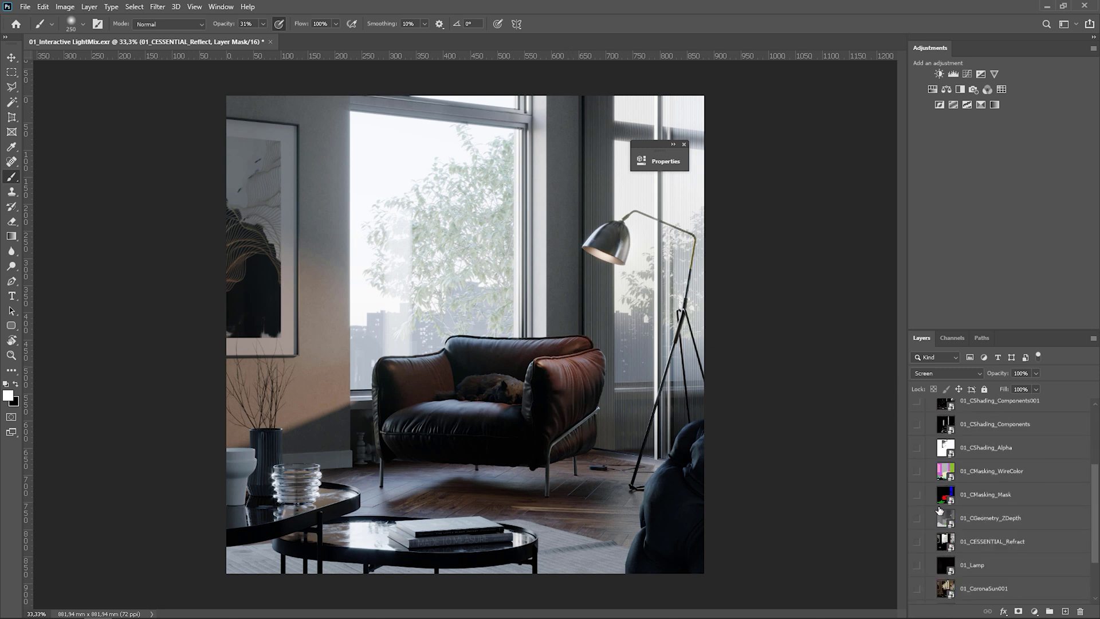
Step: Select the green tables from 01_CMasking_Mask with the Magic Wand and clear them from the Reflect mask
{"action": "left_click", "coordinate": [917, 496]}
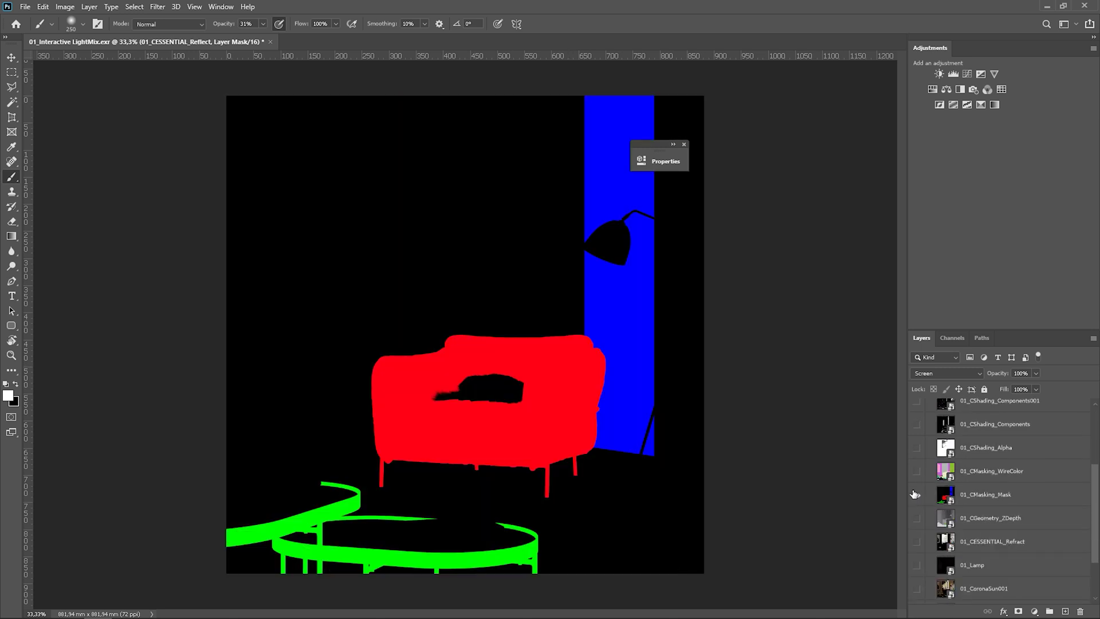
{"action": "left_click", "coordinate": [12, 103]}
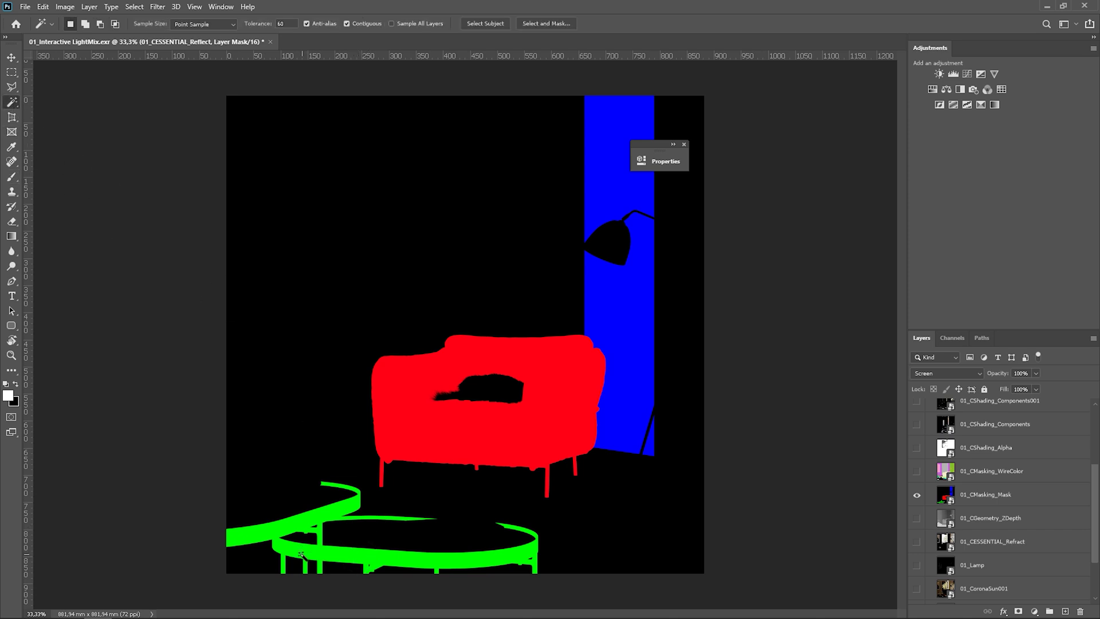
{"action": "left_click", "coordinate": [303, 555]}
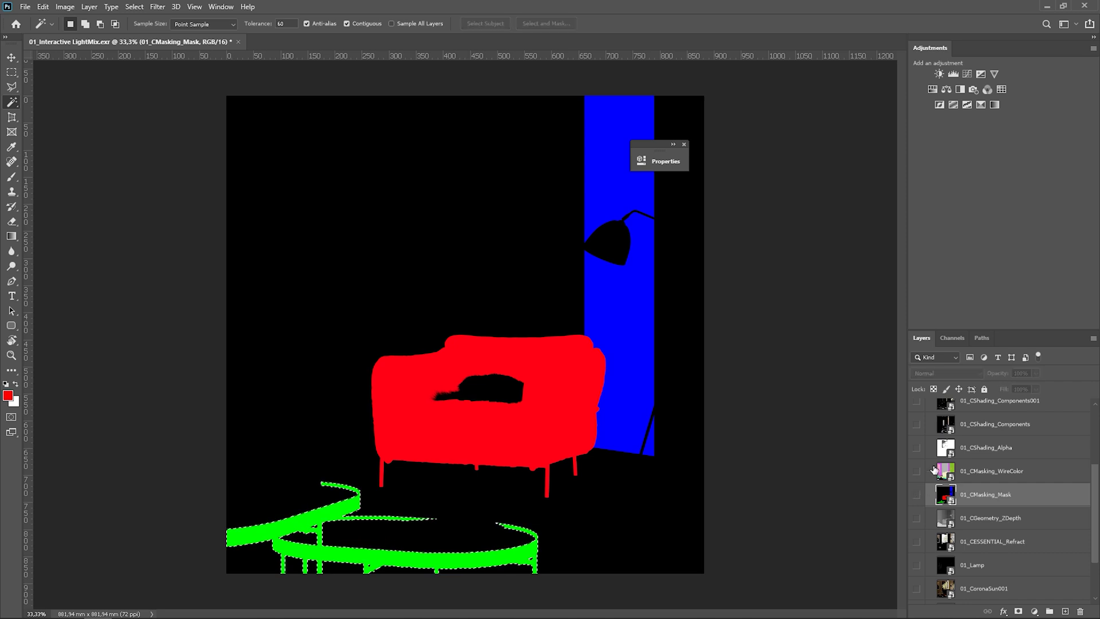
{"action": "left_click", "coordinate": [917, 495]}
{"action": "left_click", "coordinate": [929, 452]}
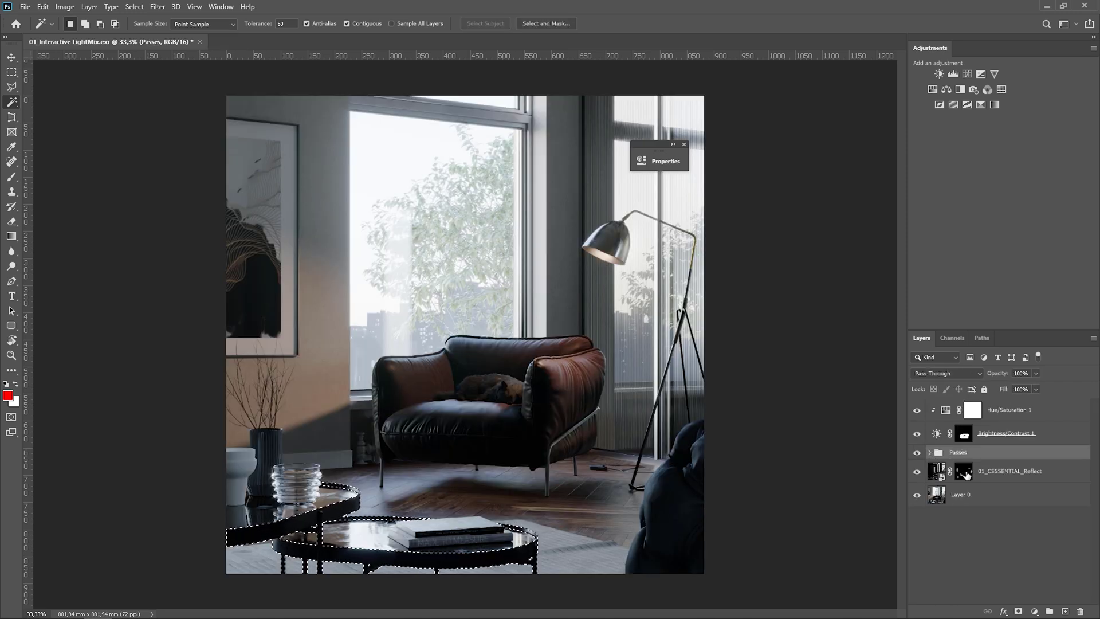
{"action": "left_click", "coordinate": [965, 472]}
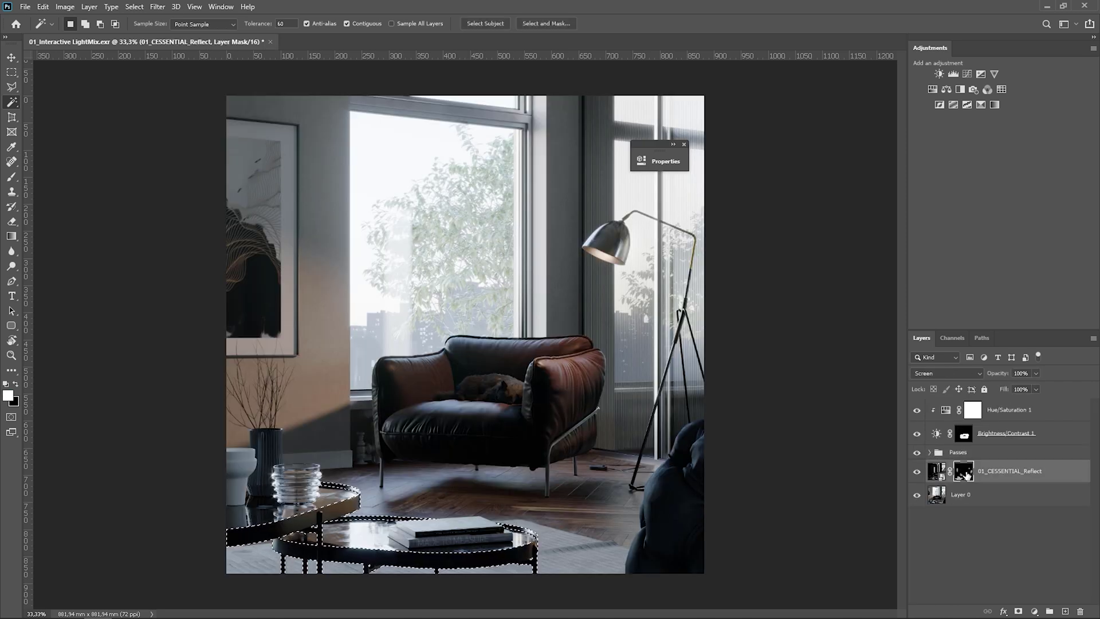
{"action": "key", "text": "Delete"}
{"action": "key", "text": "ctrl+d"}
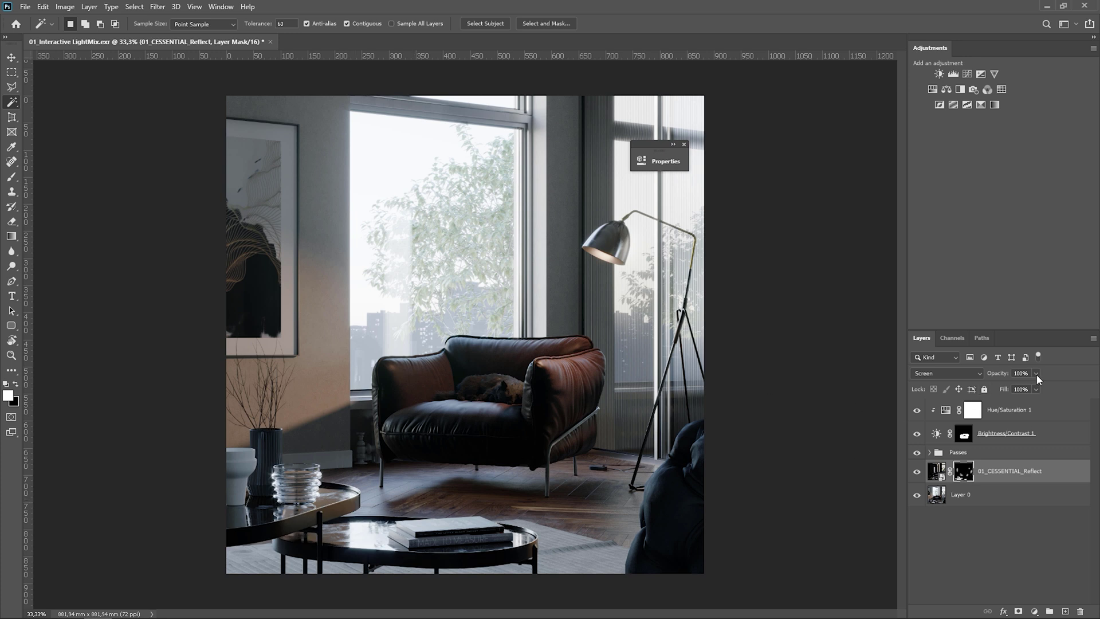
Step: Lower the Reflect layer's opacity to 37% and compare it on and off
{"action": "left_click_drag", "start_coordinate": [1027, 389], "coordinate": [1003, 392]}
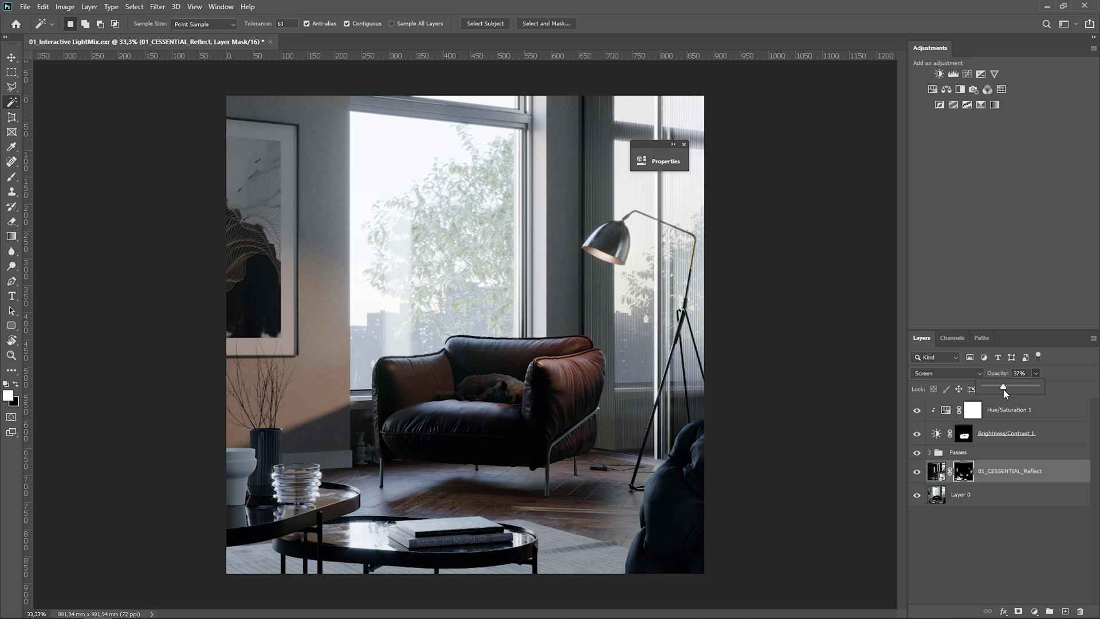
{"action": "left_click", "coordinate": [917, 474]}
{"action": "left_click", "coordinate": [917, 474]}
{"action": "left_click", "coordinate": [916, 474]}
{"action": "left_click", "coordinate": [916, 474]}
Step: Move 01_CESSENTIAL_Refract just above Layer 0 and make it visible
{"action": "left_click", "coordinate": [931, 451]}
{"action": "scroll", "coordinate": [974, 467], "scroll_direction": "down", "scroll_amount": 5}
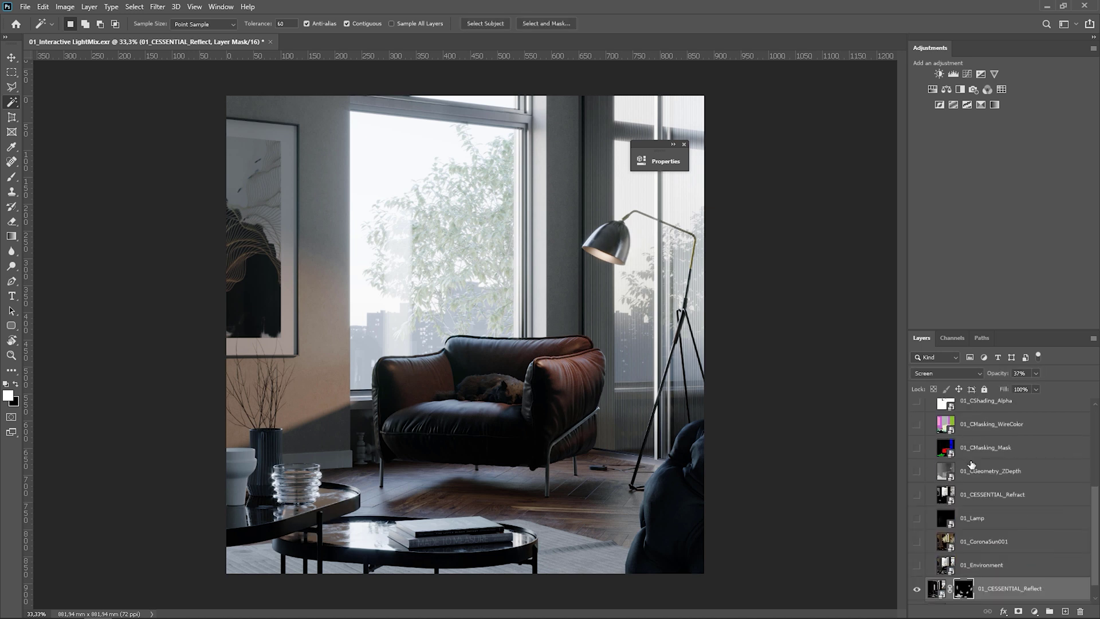
{"action": "left_click_drag", "start_coordinate": [1009, 475], "coordinate": [979, 580]}
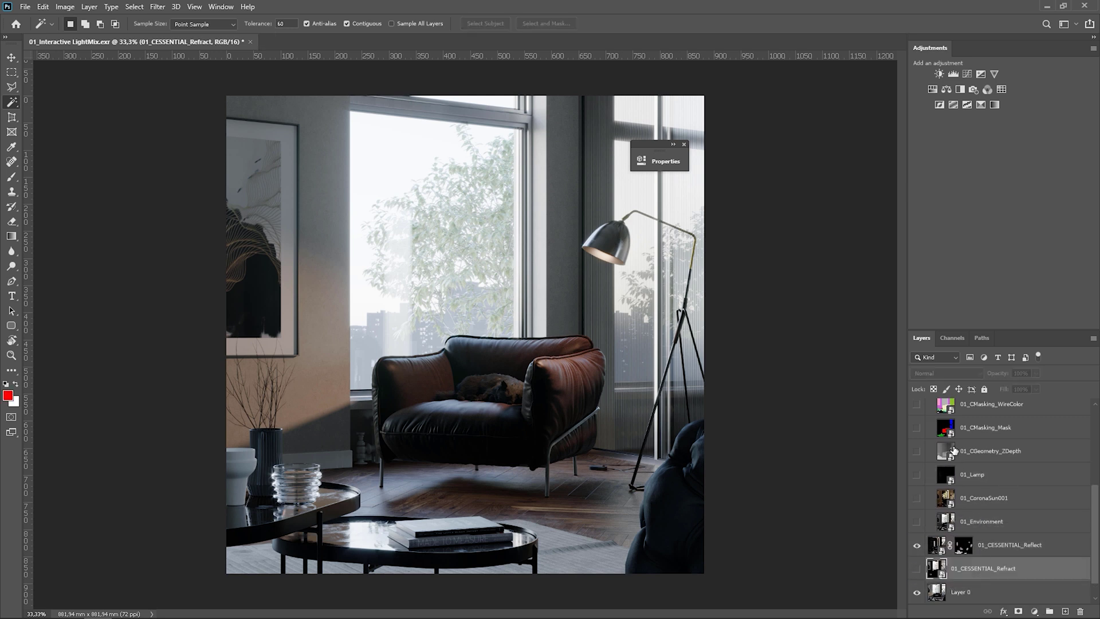
{"action": "scroll", "coordinate": [940, 444], "scroll_direction": "up", "scroll_amount": 5}
{"action": "left_click", "coordinate": [930, 434]}
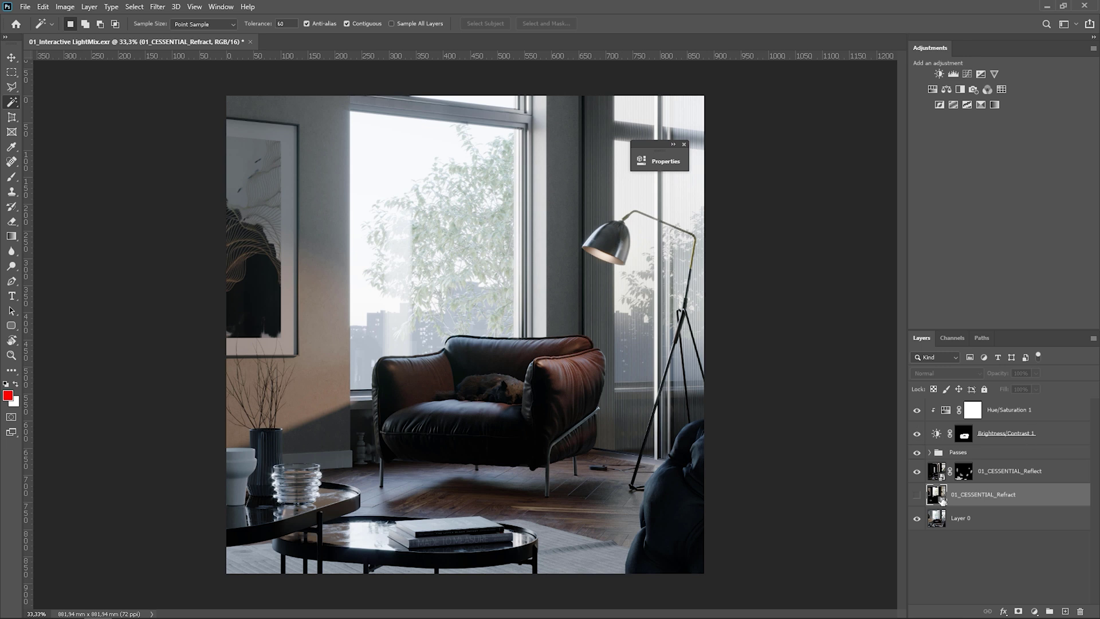
{"action": "left_click", "coordinate": [916, 499]}
Step: Blend the Refract pass in Screen mode at 17% opacity, comparing it on and off
{"action": "left_click", "coordinate": [953, 373]}
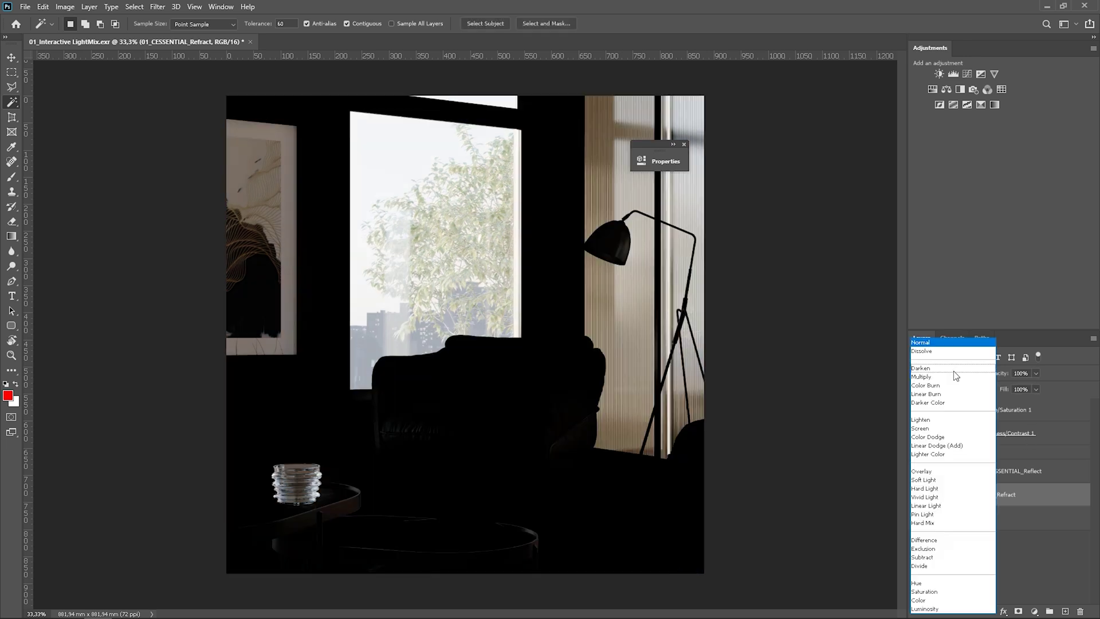
{"action": "left_click", "coordinate": [937, 429]}
{"action": "left_click", "coordinate": [917, 495]}
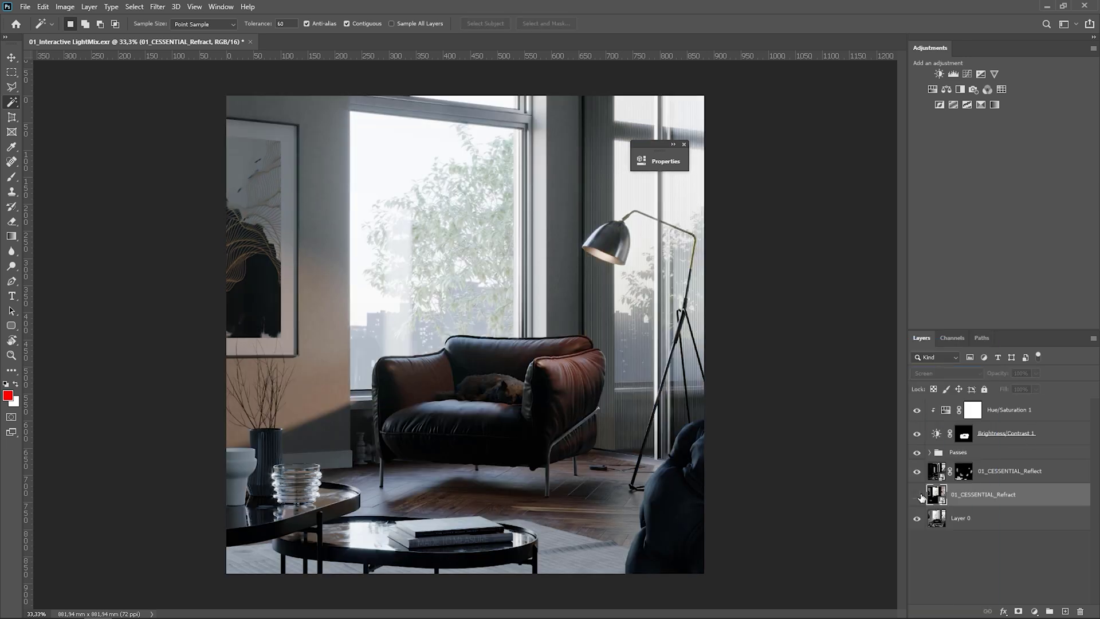
{"action": "left_click", "coordinate": [917, 495]}
{"action": "left_click", "coordinate": [1035, 374]}
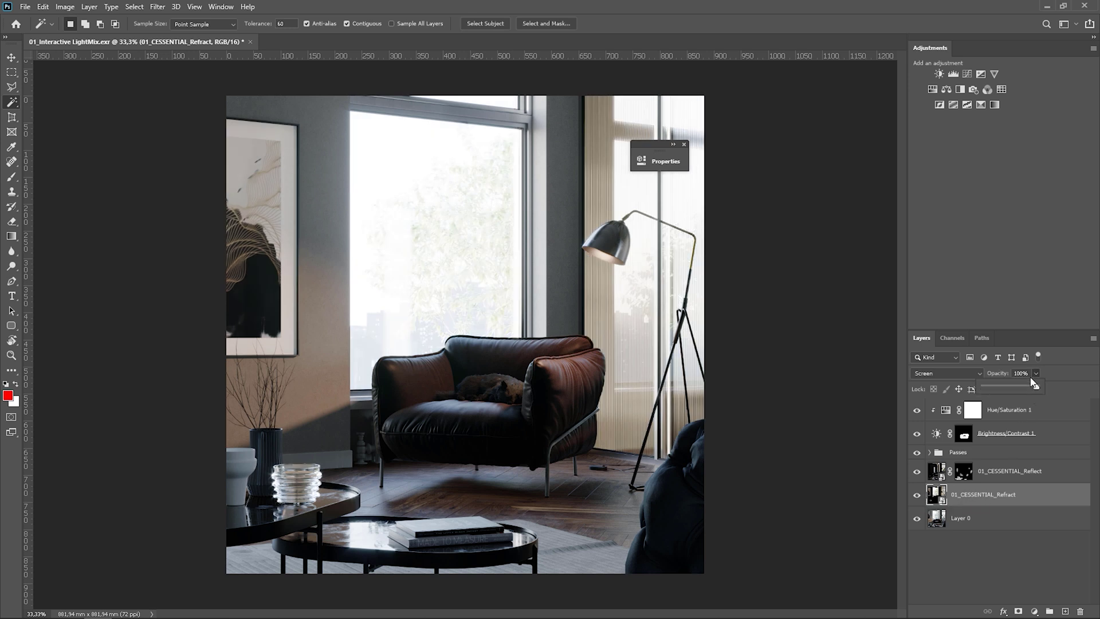
{"action": "left_click_drag", "start_coordinate": [1006, 389], "coordinate": [991, 392]}
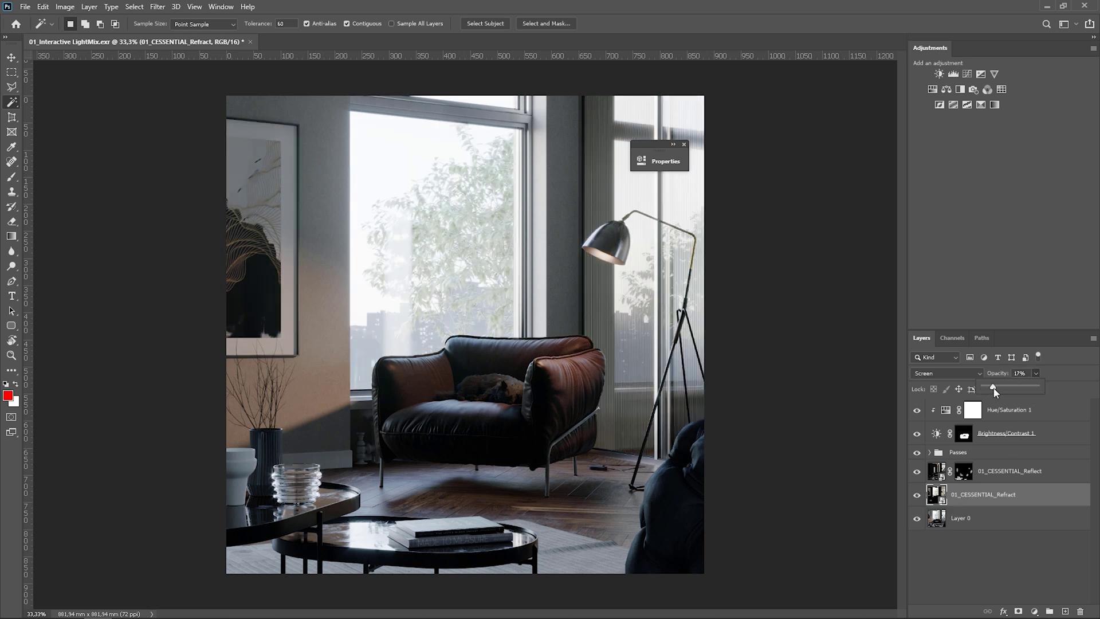
{"action": "left_click", "coordinate": [930, 488]}
{"action": "left_click", "coordinate": [918, 496]}
{"action": "left_click", "coordinate": [917, 495]}
{"action": "left_click", "coordinate": [918, 496]}
Step: Add an inverted black mask to the Refract layer and set a 500 px brush
{"action": "left_click", "coordinate": [1018, 612]}
{"action": "key", "text": "ctrl+i"}
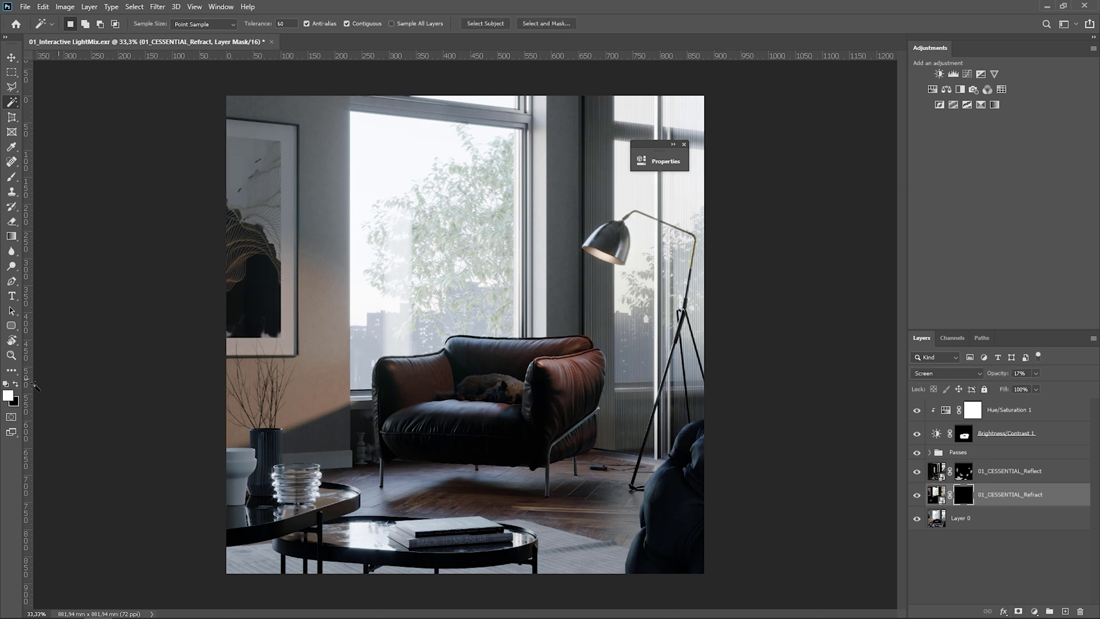
{"action": "key", "text": "b"}
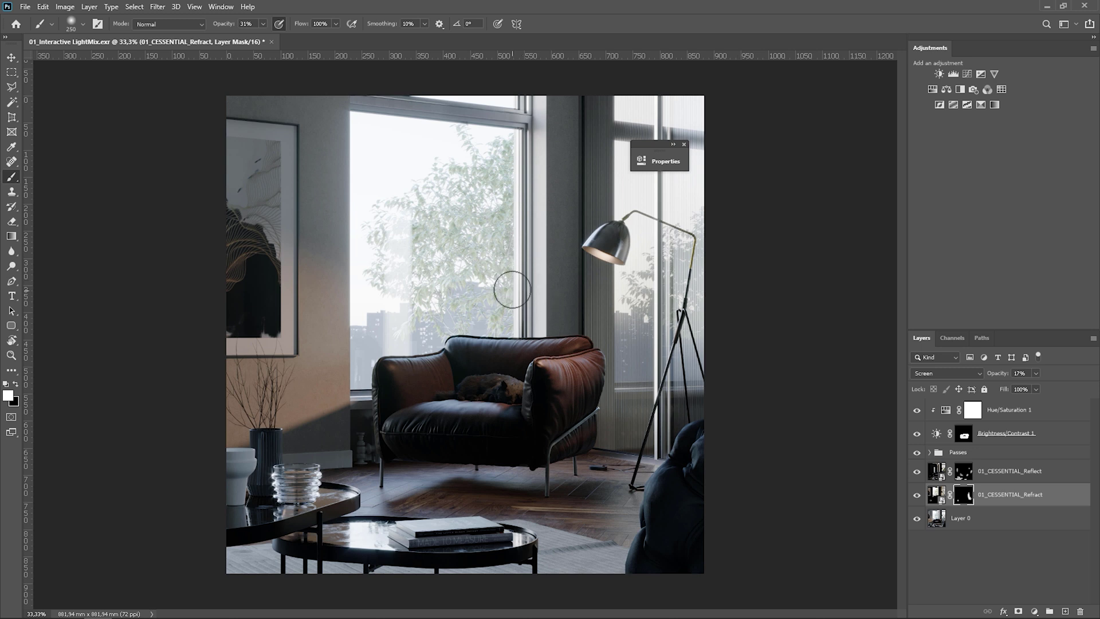
{"action": "key", "text": "bracketright"}
{"action": "key", "text": "bracketright"}
{"action": "key", "text": "bracketright"}
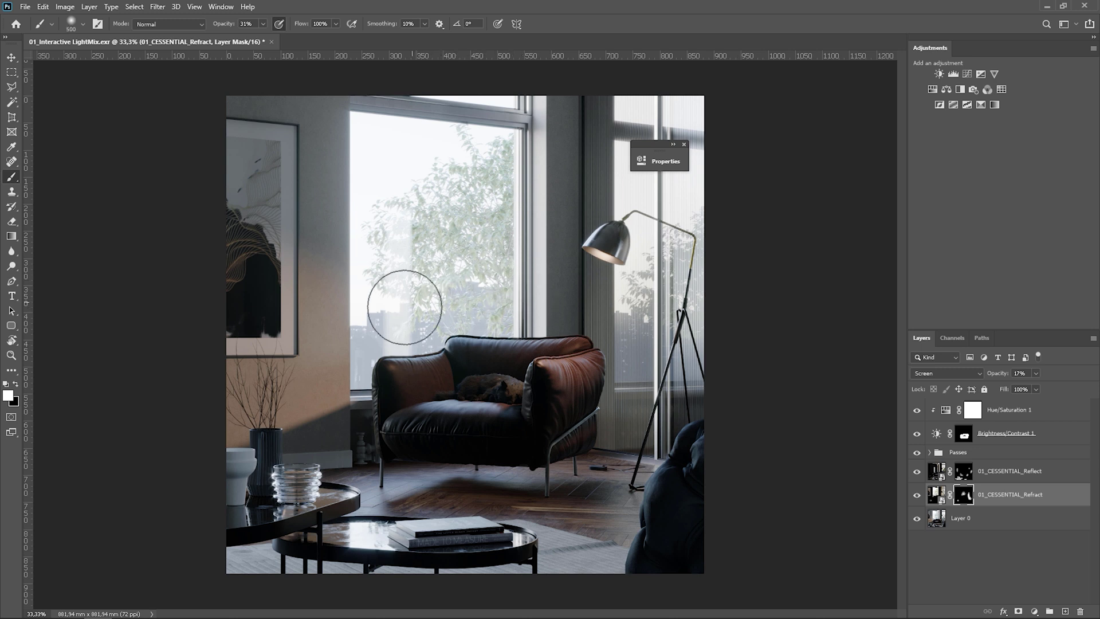
Step: Select the 01_CoronaSun001 pass in the Passes group and make it visible
{"action": "left_click", "coordinate": [917, 494]}
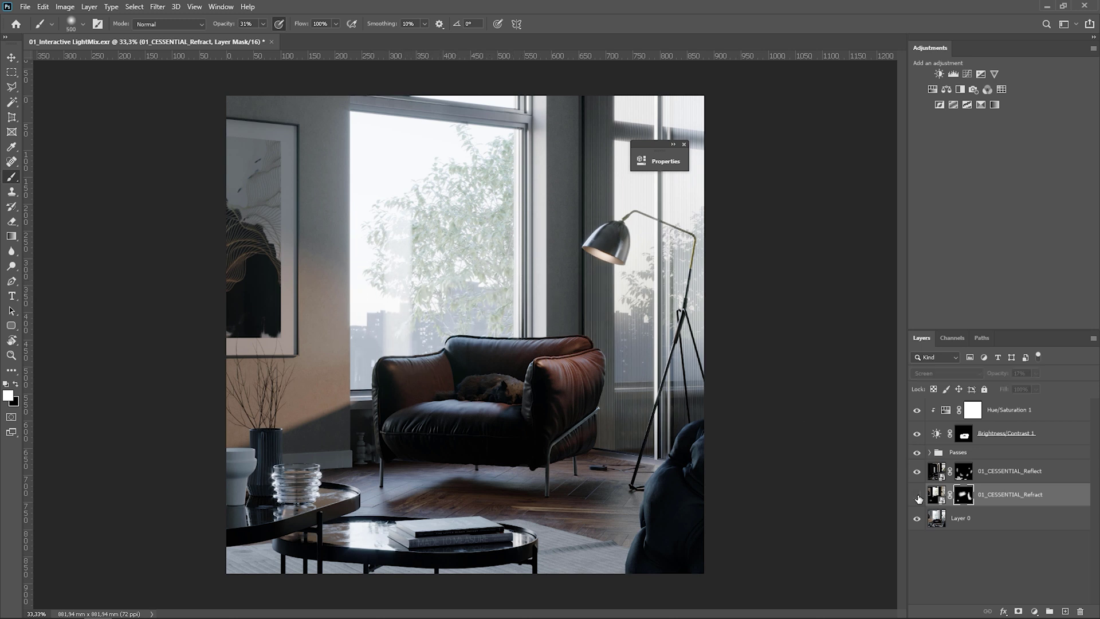
{"action": "left_click", "coordinate": [917, 494]}
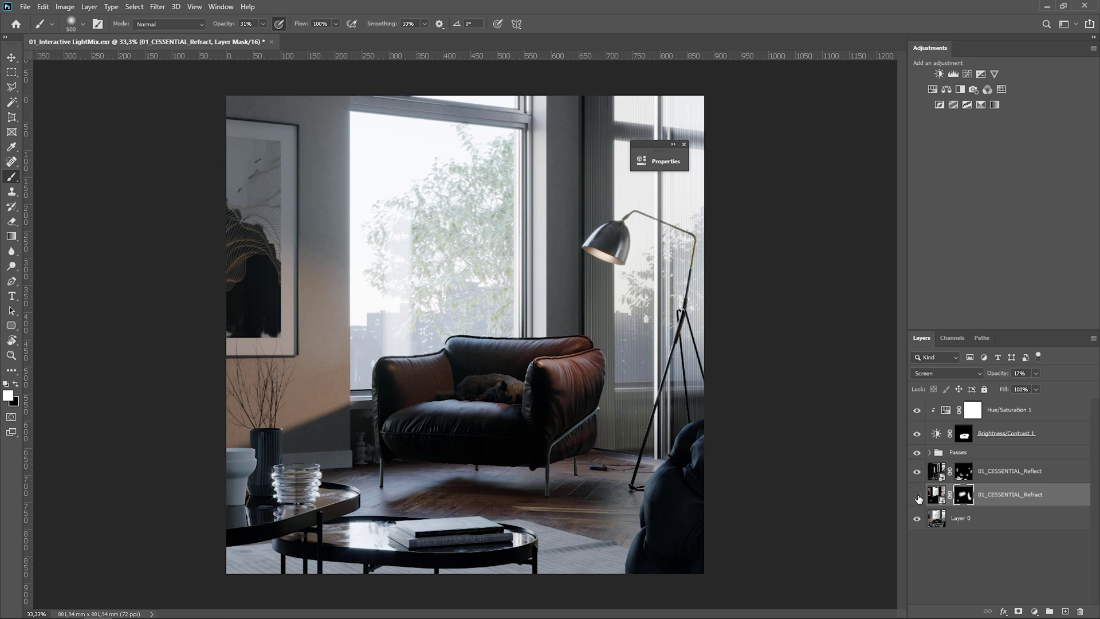
{"action": "left_click", "coordinate": [930, 452]}
{"action": "scroll", "coordinate": [990, 539], "scroll_direction": "down", "scroll_amount": 3}
{"action": "scroll", "coordinate": [993, 543], "scroll_direction": "down", "scroll_amount": 1}
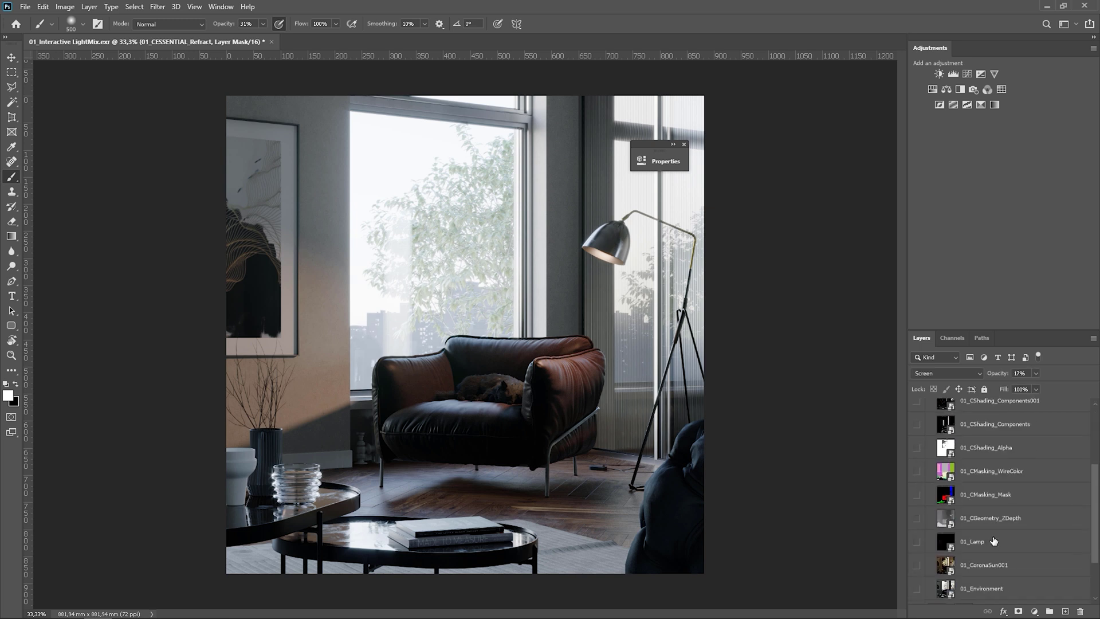
{"action": "scroll", "coordinate": [995, 542], "scroll_direction": "down", "scroll_amount": 1}
{"action": "left_click", "coordinate": [979, 542]}
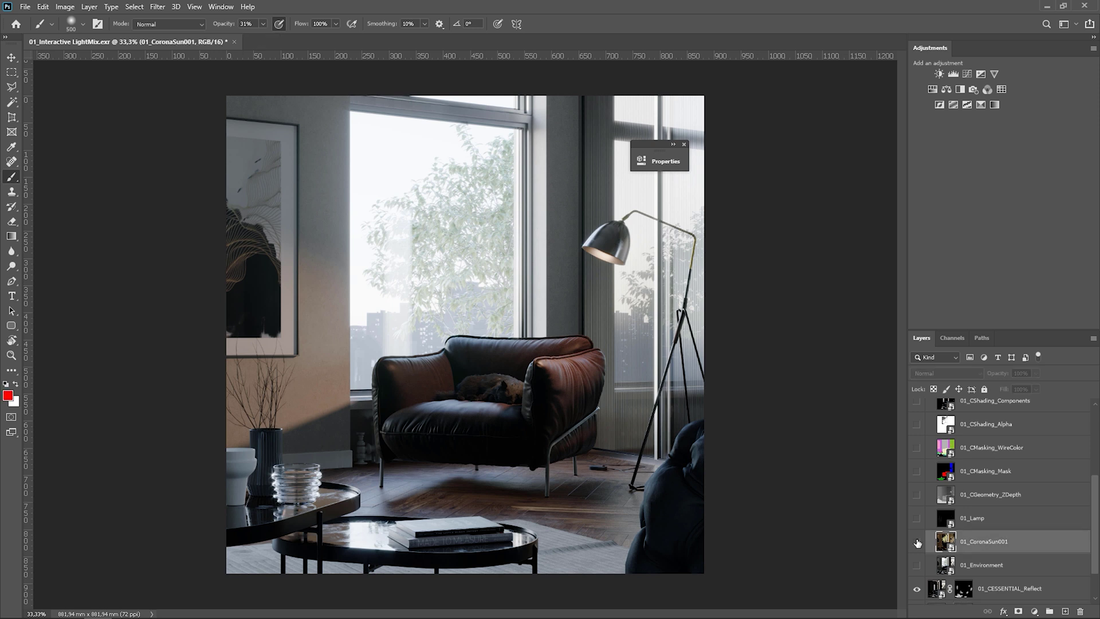
{"action": "left_click", "coordinate": [917, 542]}
Step: Blend the sun layer in Screen mode and lower its opacity to 40%
{"action": "scroll", "coordinate": [975, 543], "scroll_direction": "up", "scroll_amount": 5}
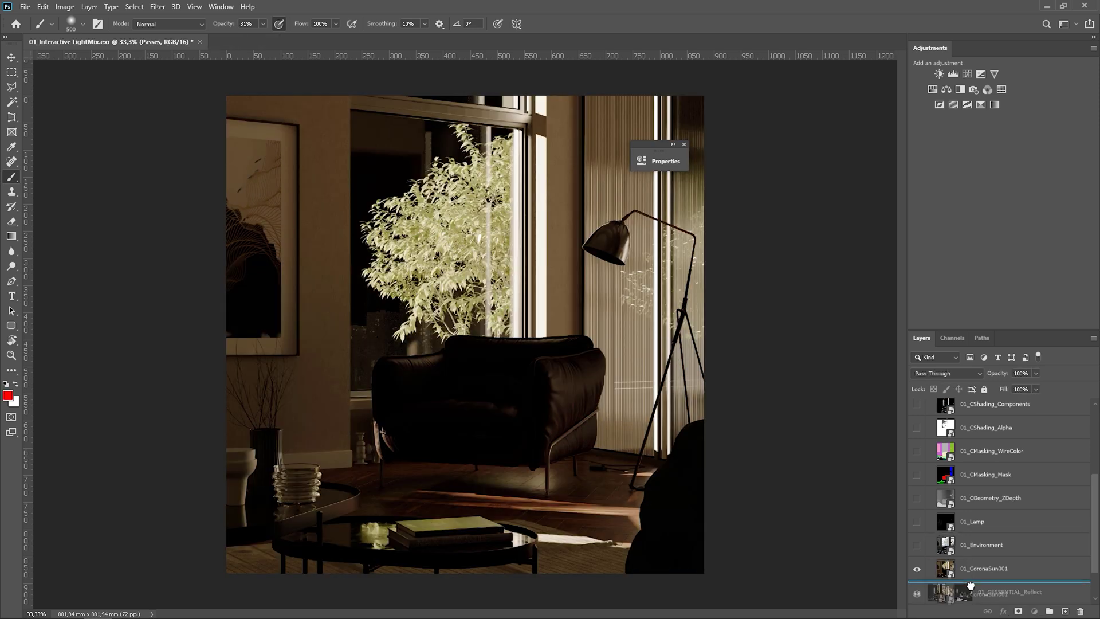
{"action": "left_click", "coordinate": [929, 453]}
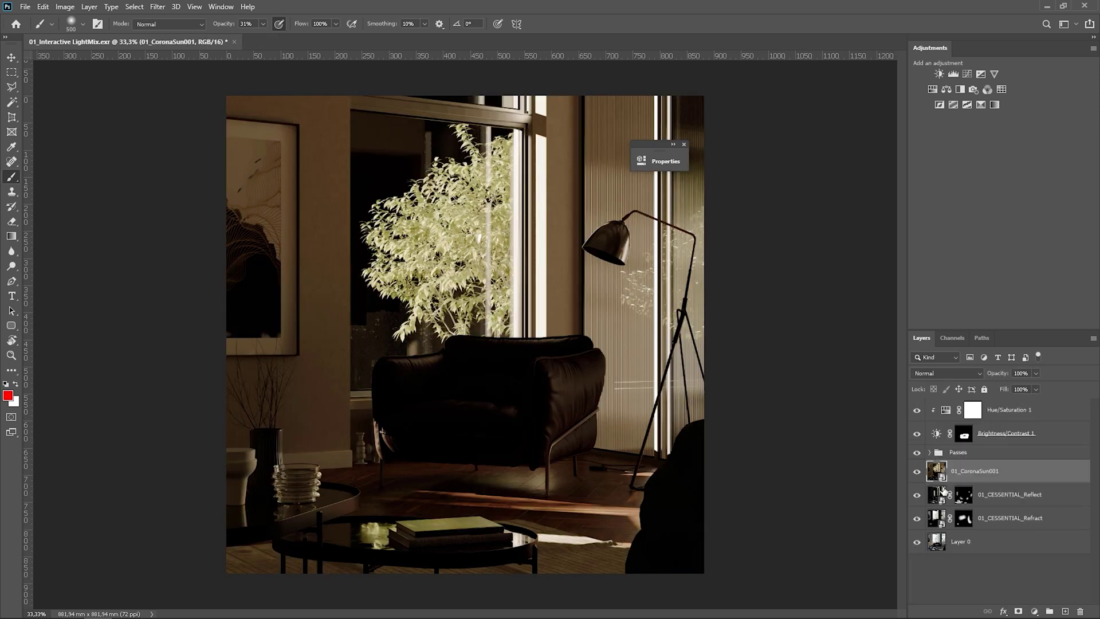
{"action": "left_click", "coordinate": [938, 373]}
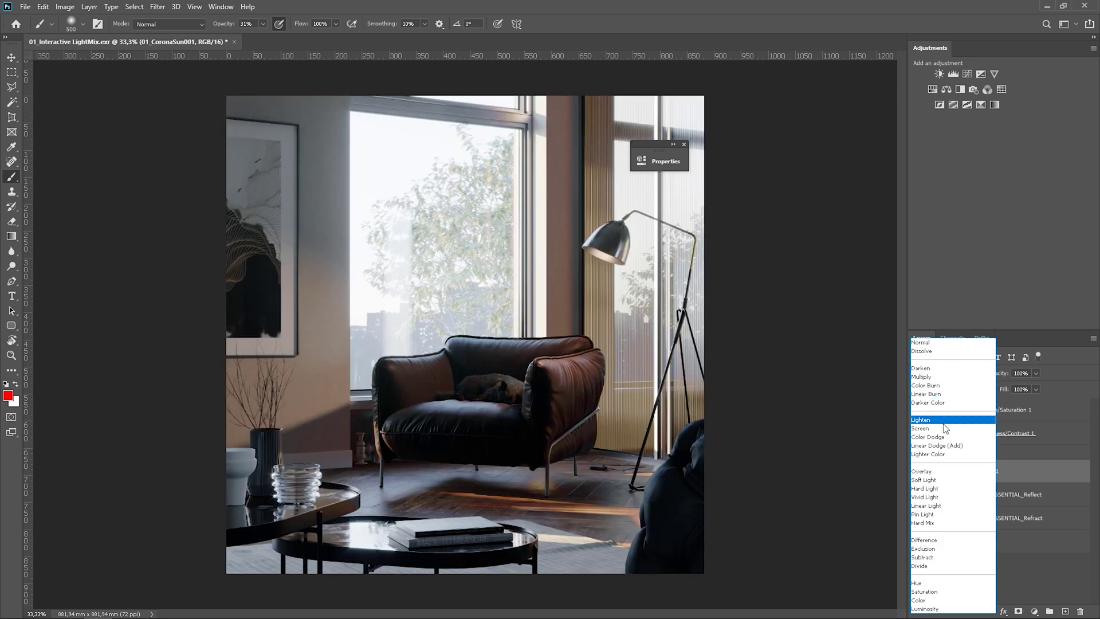
{"action": "left_click", "coordinate": [945, 430]}
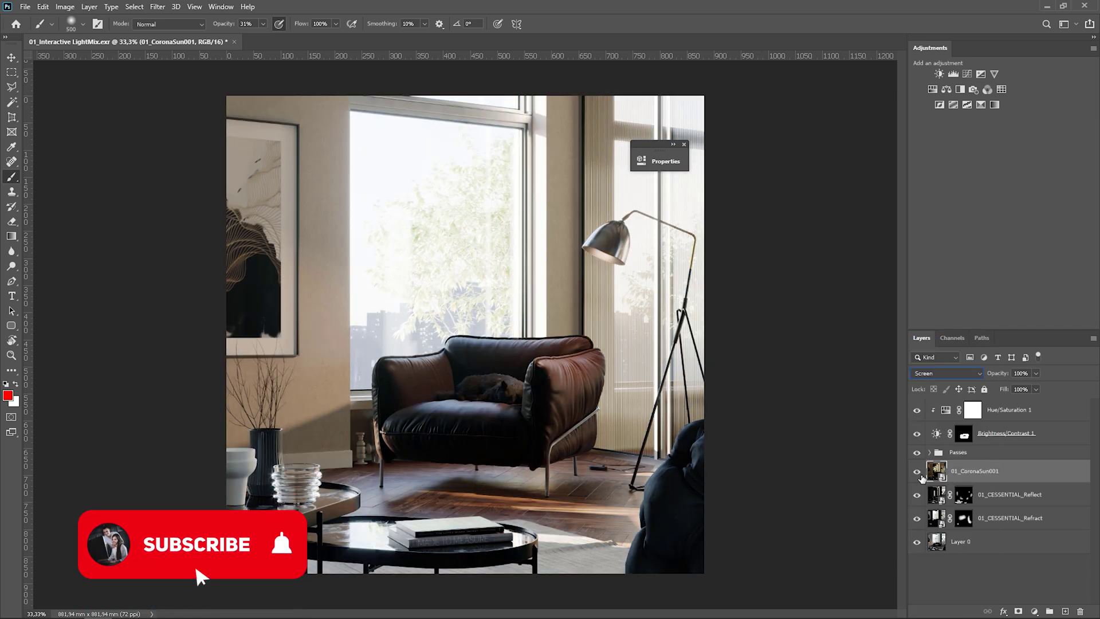
{"action": "left_click", "coordinate": [917, 472]}
{"action": "left_click", "coordinate": [917, 472]}
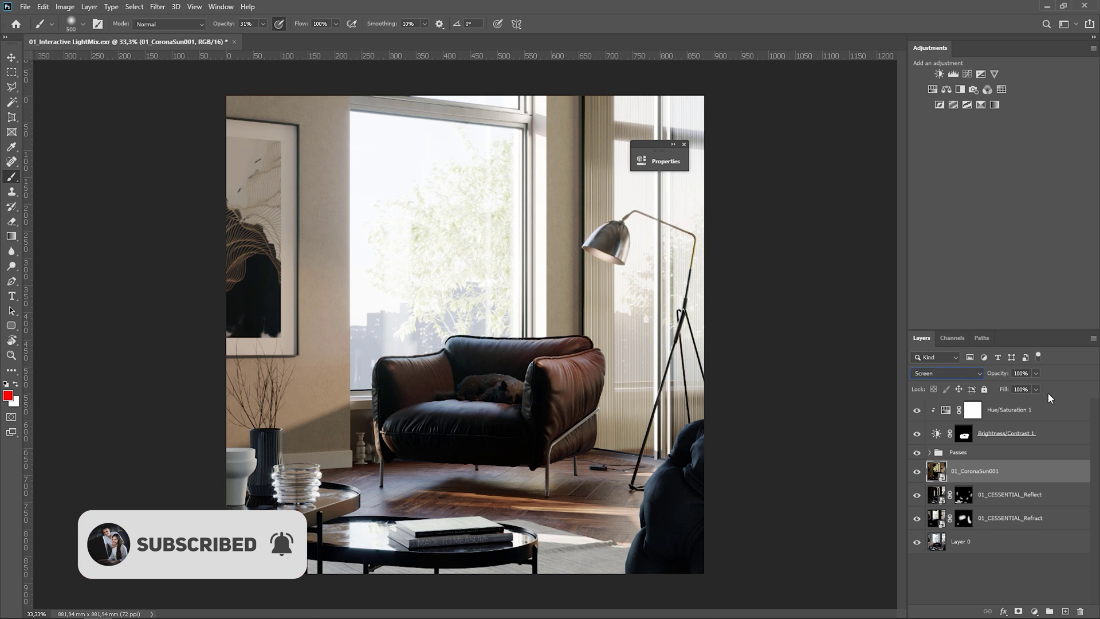
{"action": "mouse_move", "coordinate": [1012, 386]}
{"action": "left_mouse_down"}
{"action": "mouse_move", "coordinate": [991, 386]}
{"action": "mouse_move", "coordinate": [1011, 384]}
{"action": "left_mouse_up"}
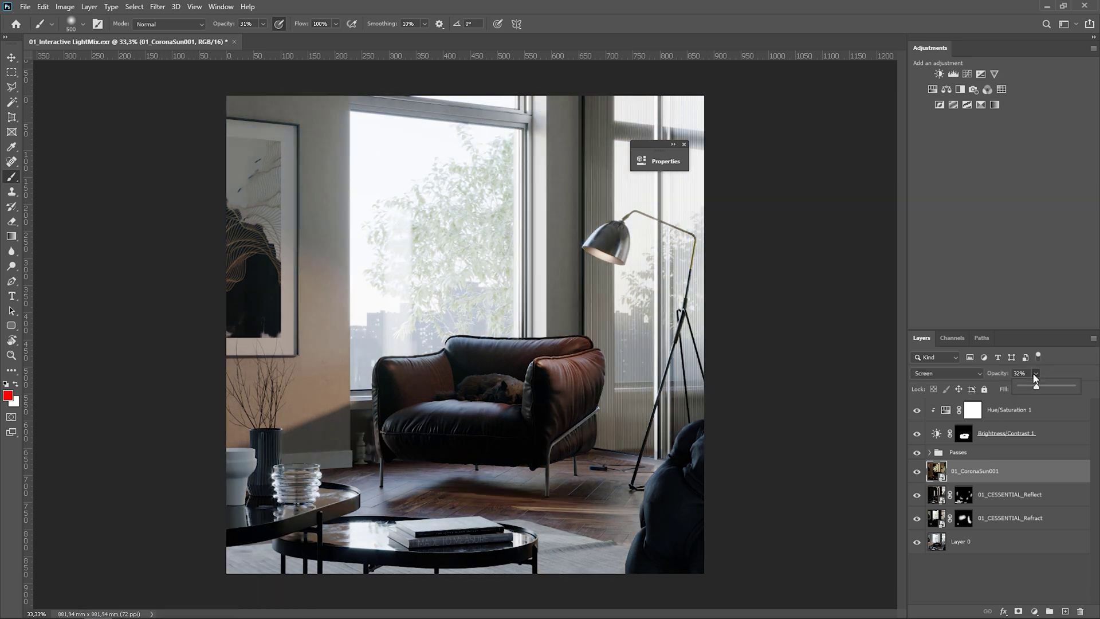
Step: Add a light-hiding mask to the sun layer and compare it on and off
{"action": "left_click", "coordinate": [1018, 611], "text": "alt"}
{"action": "key", "text": "d"}
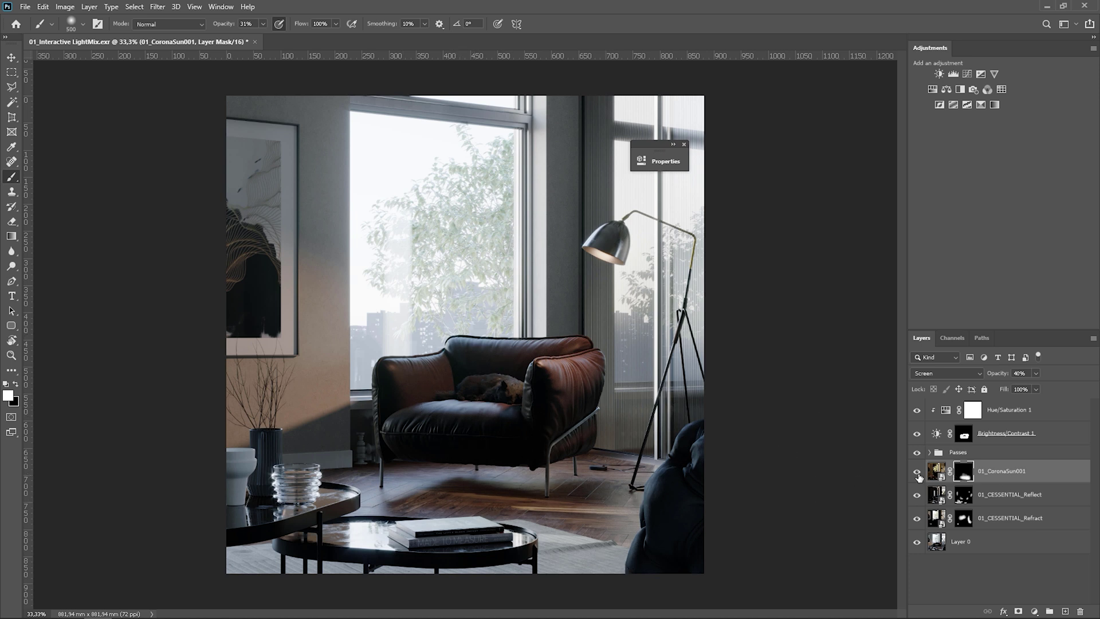
{"action": "left_click", "coordinate": [916, 471]}
{"action": "left_click", "coordinate": [916, 471]}
{"action": "left_click", "coordinate": [916, 471]}
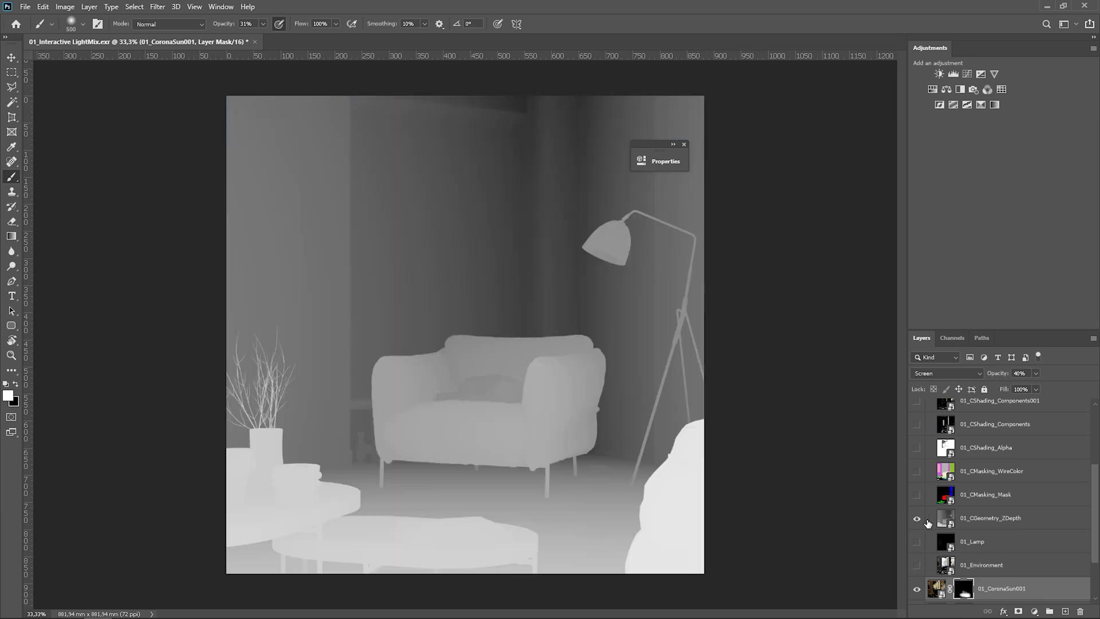
Step: Select the 01_CGeometry_ZDepth pass layer in the Passes group
{"action": "left_click", "coordinate": [981, 518]}
{"action": "scroll", "coordinate": [951, 459], "scroll_direction": "up", "scroll_amount": 3}
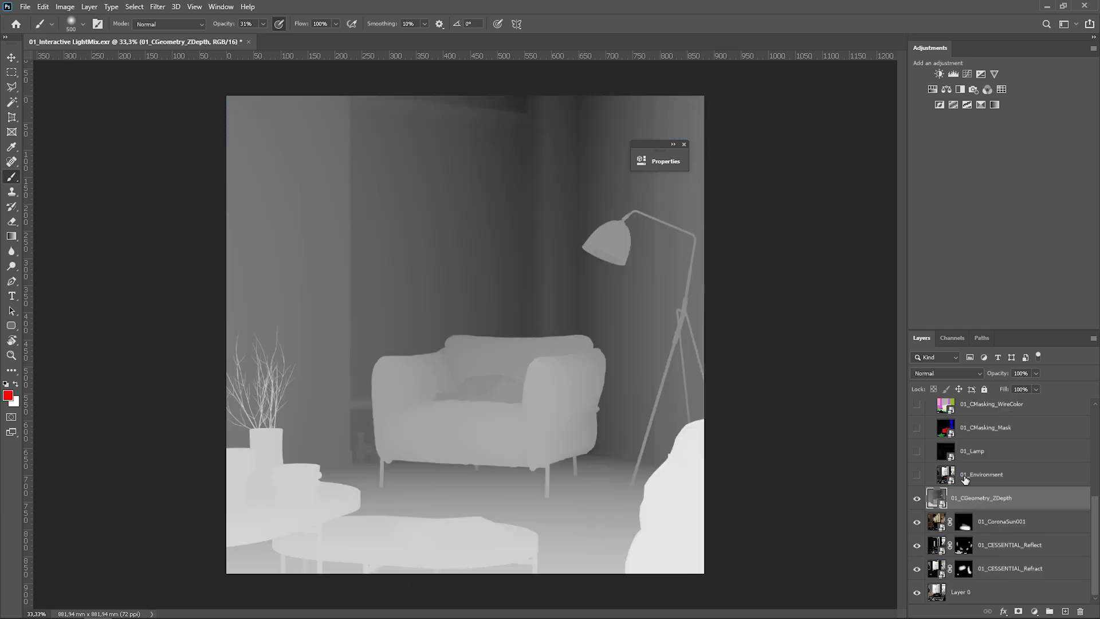
Step: Move 01_CGeometry_ZDepth to the top and stamp the visible layers into Layer 1 above Hue/Saturation 1
{"action": "left_click", "coordinate": [930, 409]}
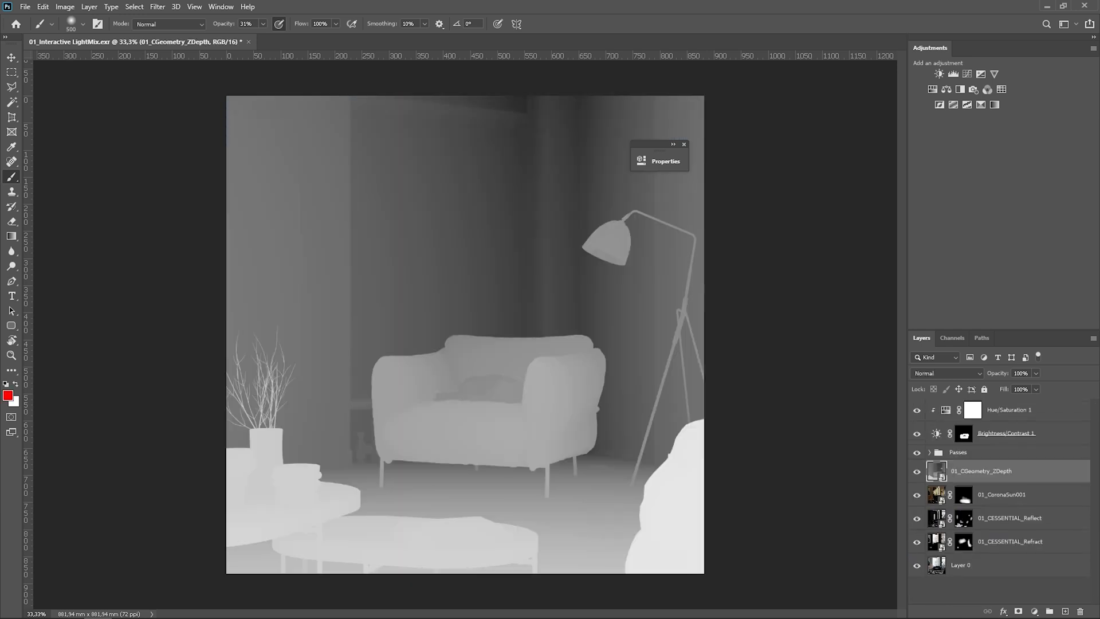
{"action": "left_click_drag", "start_coordinate": [992, 471], "coordinate": [920, 413]}
{"action": "left_click", "coordinate": [917, 410]}
{"action": "left_click", "coordinate": [1024, 435]}
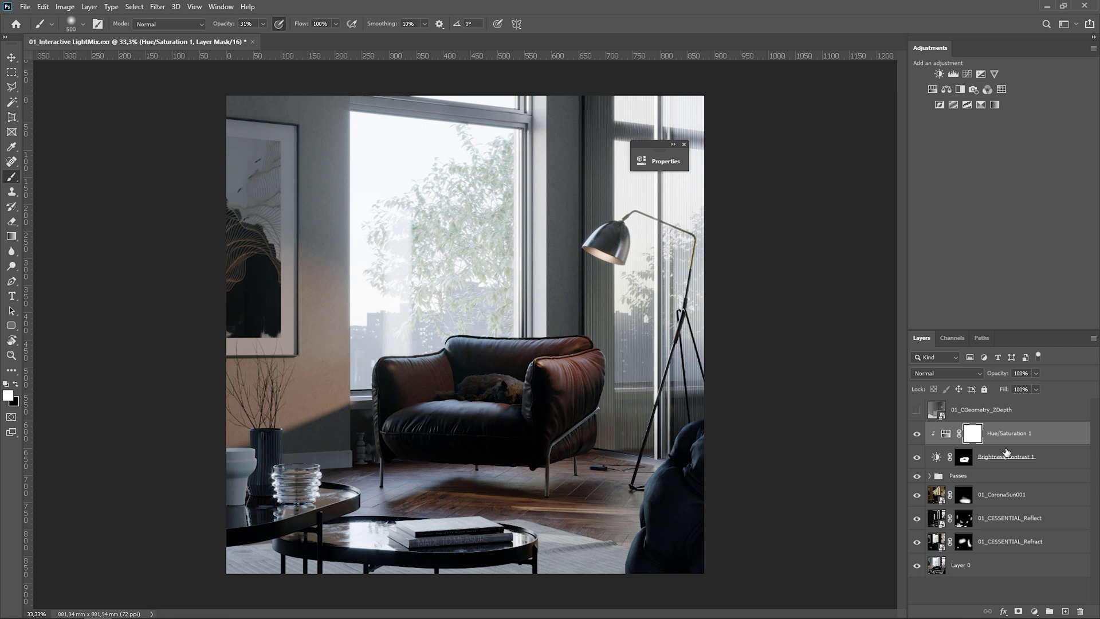
{"action": "key", "text": "ctrl+shift+alt+e"}
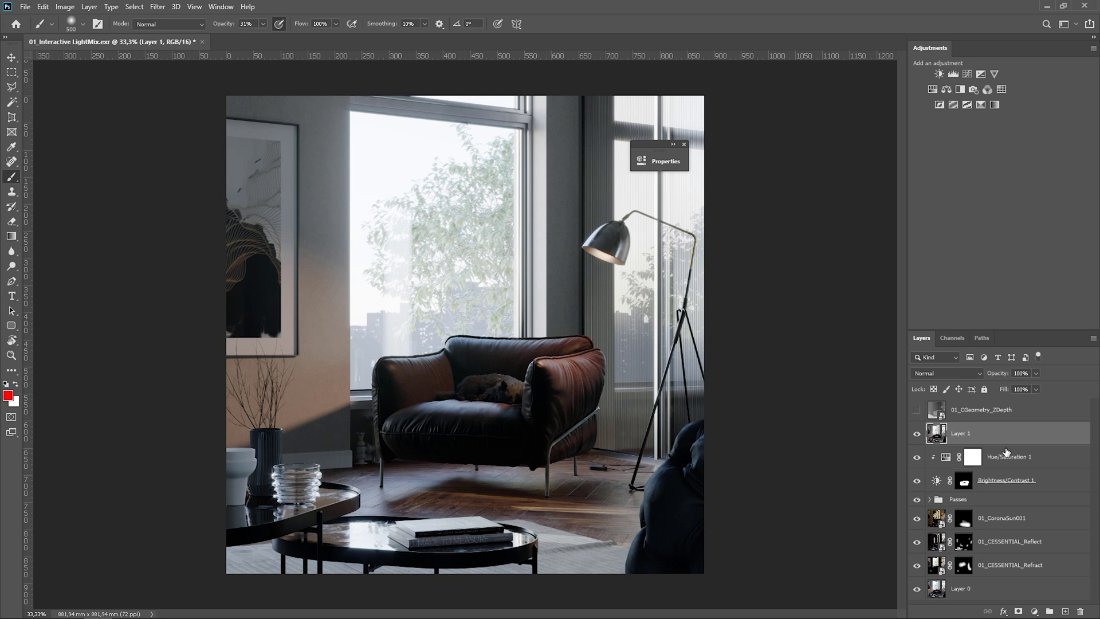
{"action": "left_click", "coordinate": [917, 410]}
Step: Load the Z-depth pass's RGB luminosity as a selection and turn it into Layer 1's mask
{"action": "left_click", "coordinate": [973, 412]}
{"action": "left_click", "coordinate": [952, 338]}
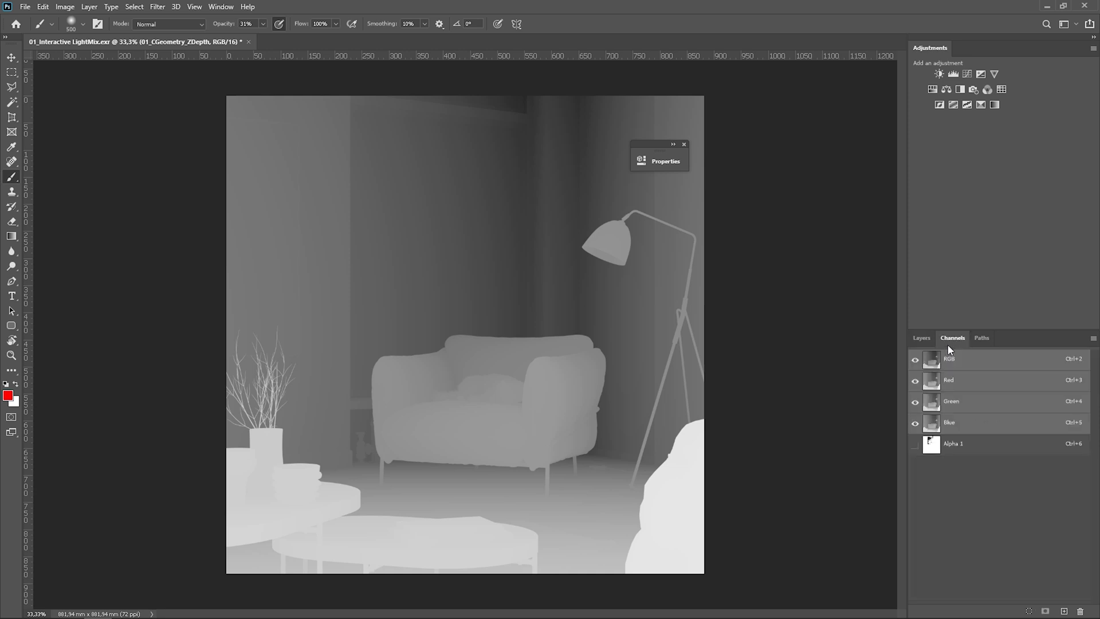
{"action": "left_click", "coordinate": [935, 369], "text": "ctrl"}
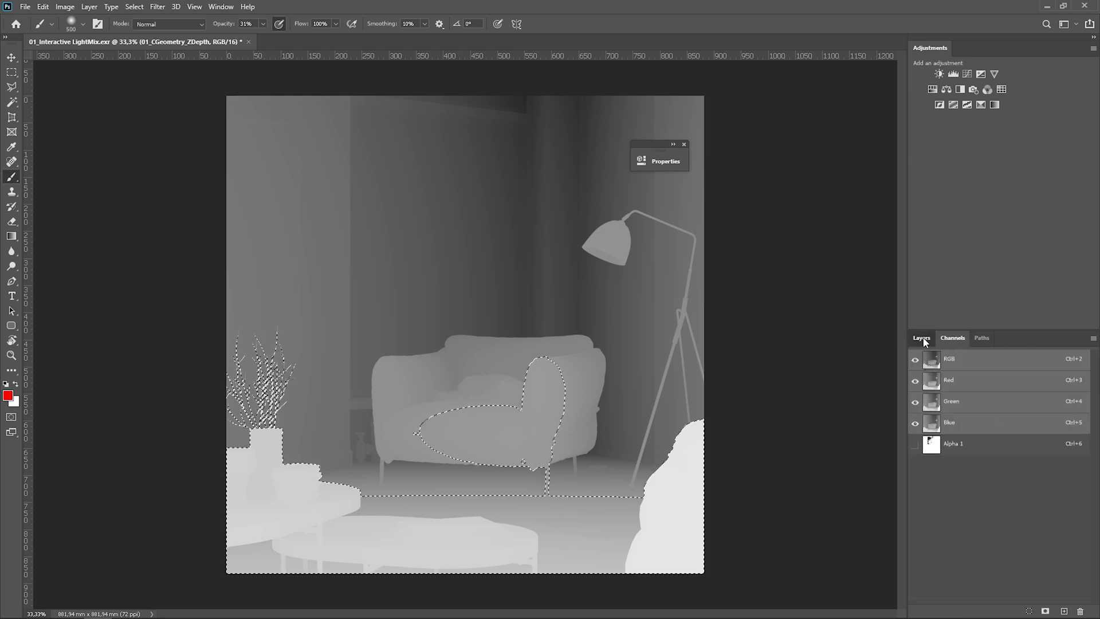
{"action": "left_click", "coordinate": [921, 338]}
{"action": "left_click", "coordinate": [918, 411]}
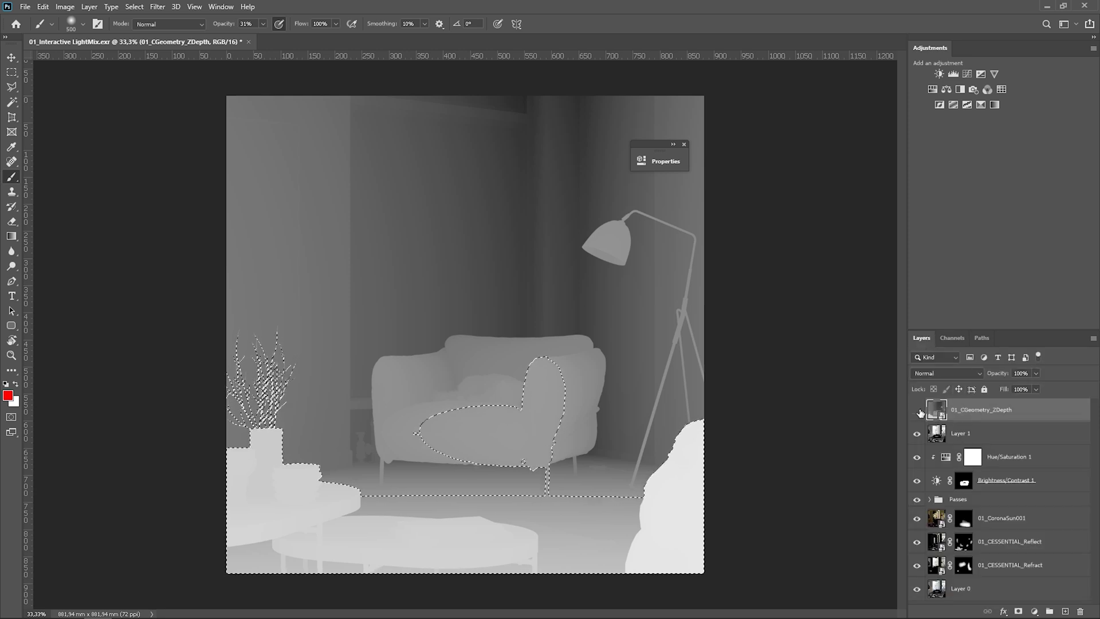
{"action": "left_click", "coordinate": [918, 411]}
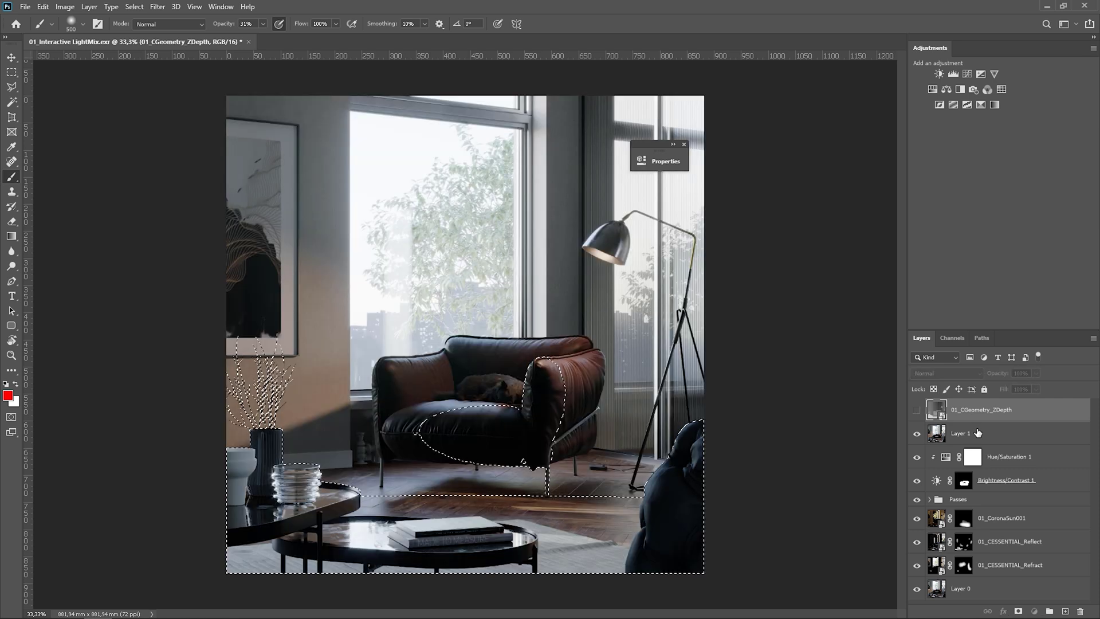
{"action": "left_click", "coordinate": [974, 433]}
{"action": "left_click", "coordinate": [1019, 611]}
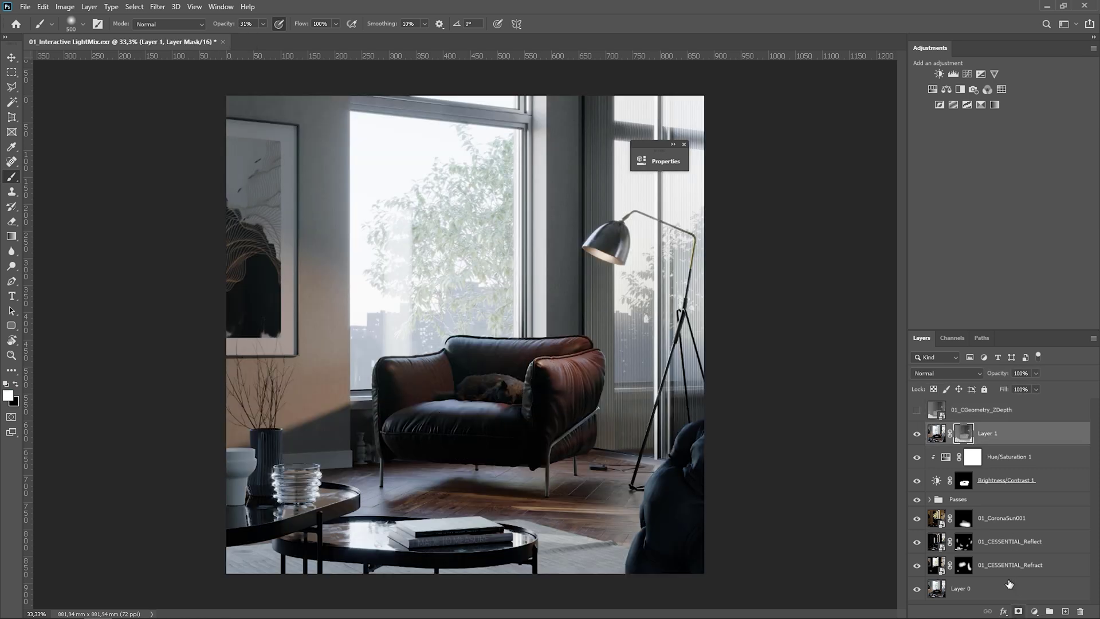
{"action": "left_click", "coordinate": [936, 433]}
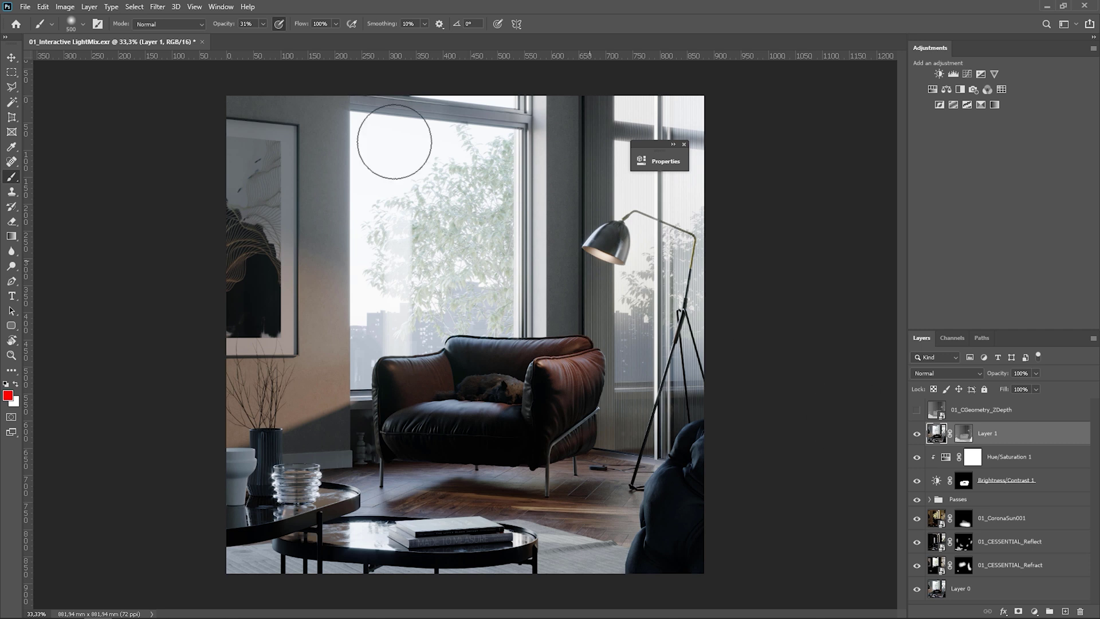
{"action": "left_click", "coordinate": [158, 8]}
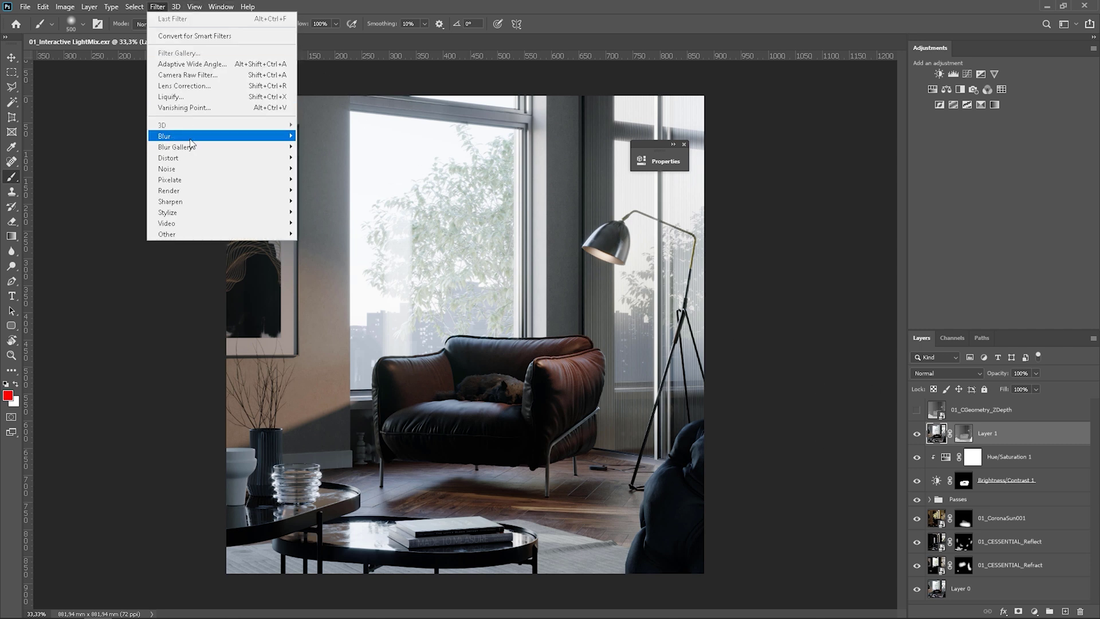
Step: Open Lens Blur on Layer 1 with Depth Map Source set to Layer Mask
{"action": "mouse_move", "coordinate": [194, 137]}
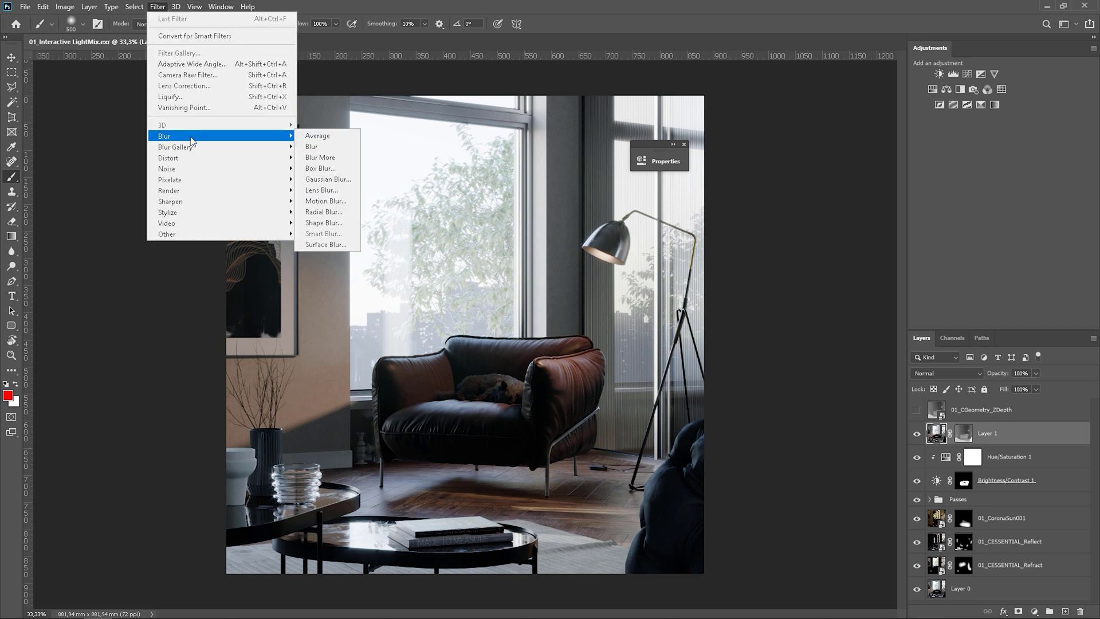
{"action": "left_click", "coordinate": [339, 188]}
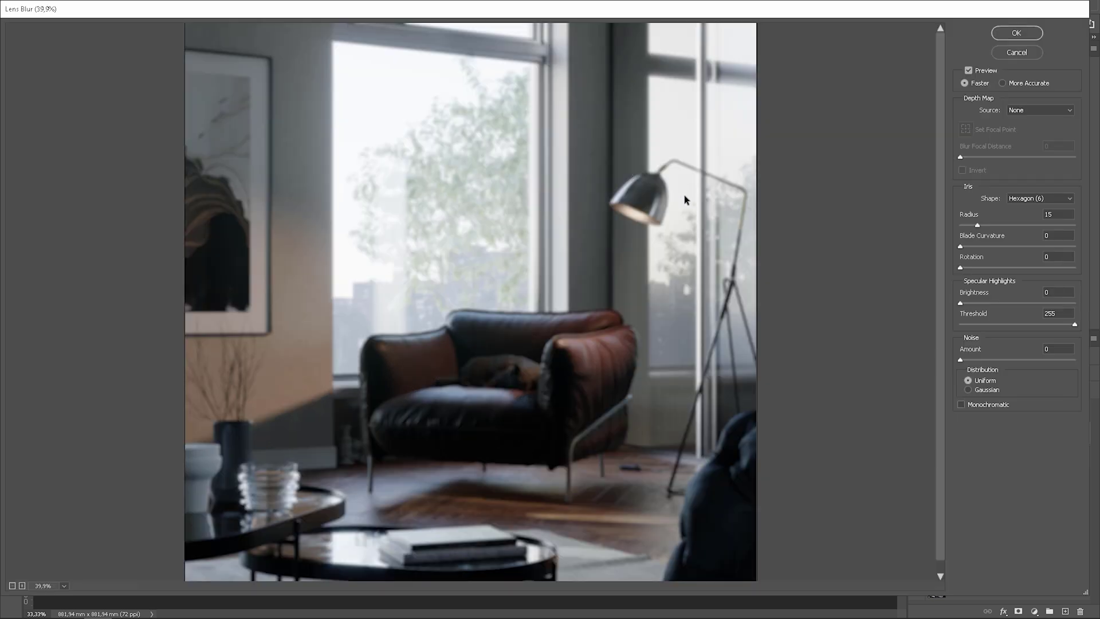
{"action": "left_click", "coordinate": [1040, 107]}
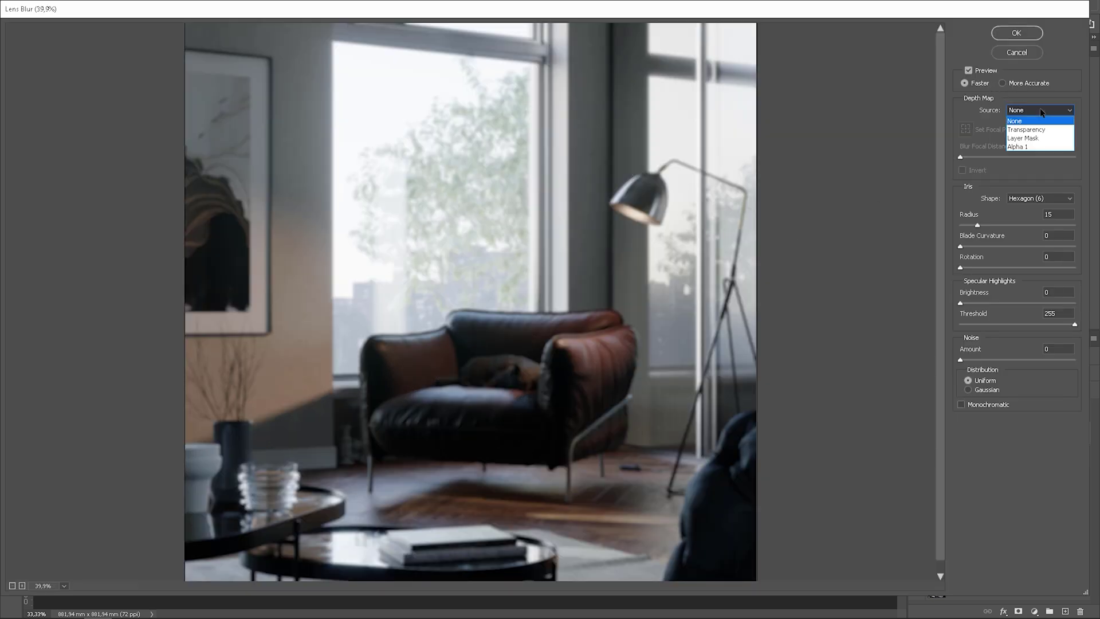
{"action": "left_click", "coordinate": [1044, 137]}
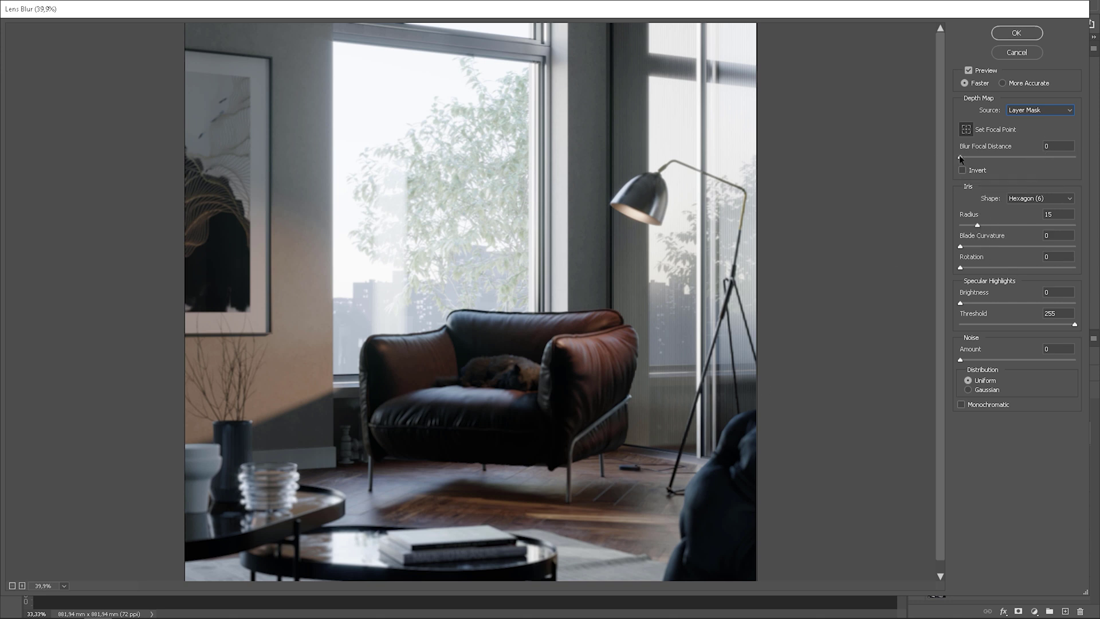
Step: Tune the lens blur to radius 49 with Blur Focal Distance about 208
{"action": "left_click_drag", "start_coordinate": [991, 227], "coordinate": [1044, 226]}
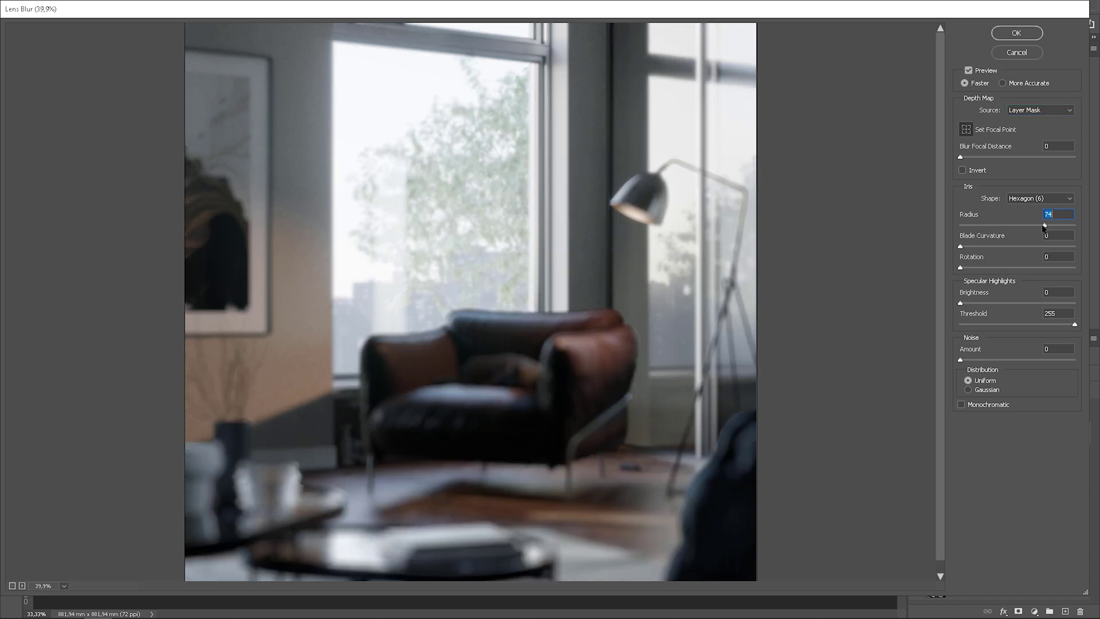
{"action": "left_click_drag", "start_coordinate": [960, 157], "coordinate": [1013, 156]}
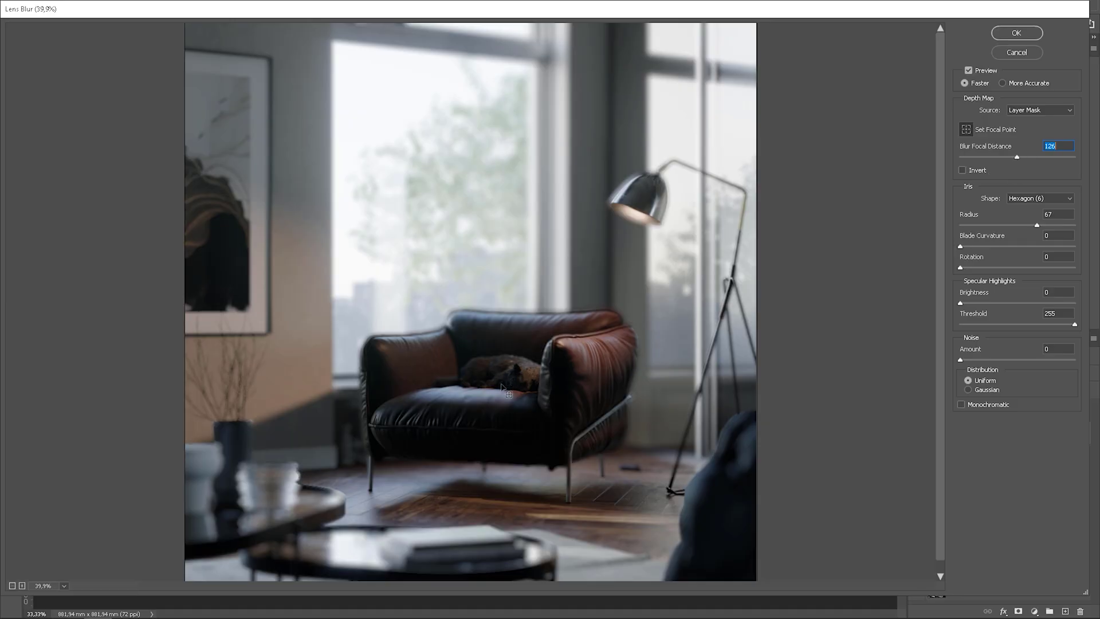
{"action": "left_click", "coordinate": [1010, 224]}
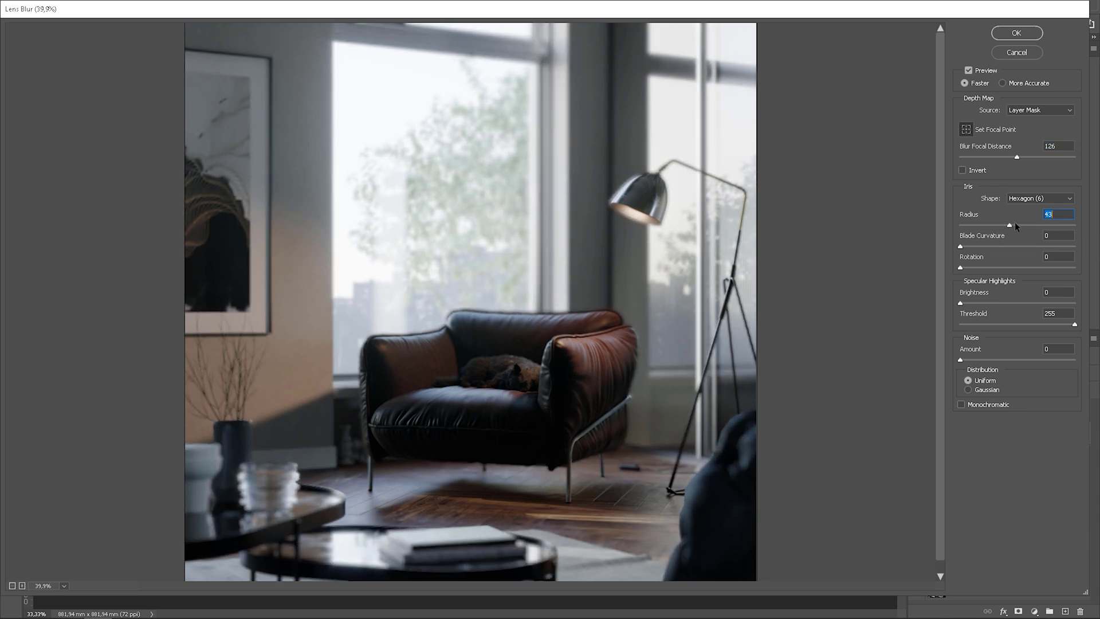
{"action": "left_click", "coordinate": [1016, 225]}
{"action": "left_click", "coordinate": [974, 156]}
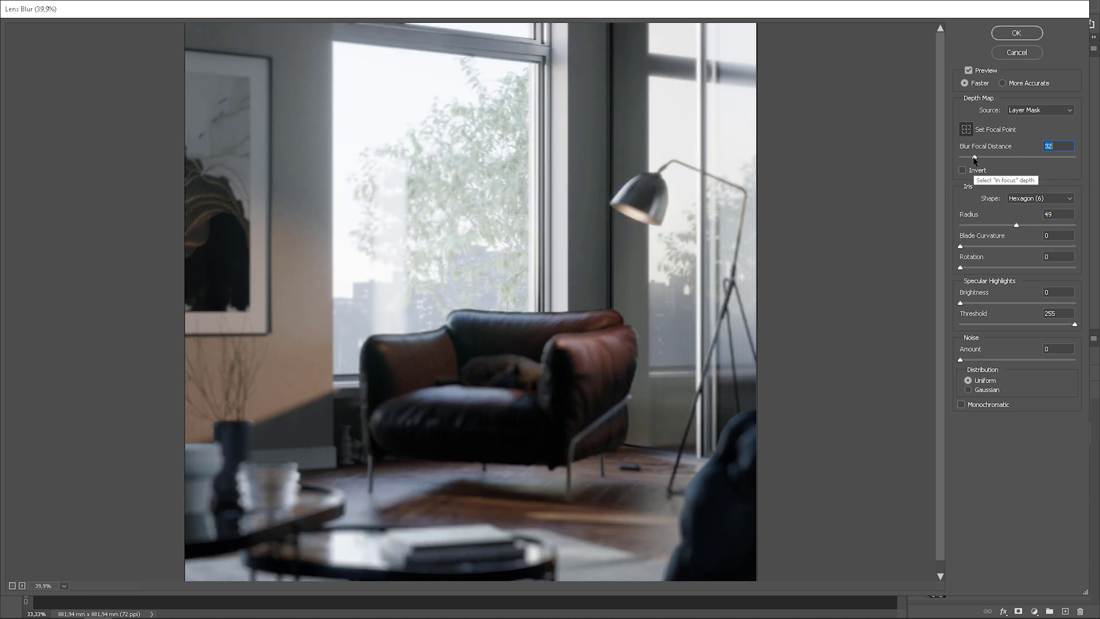
{"action": "left_click_drag", "start_coordinate": [978, 157], "coordinate": [1000, 157]}
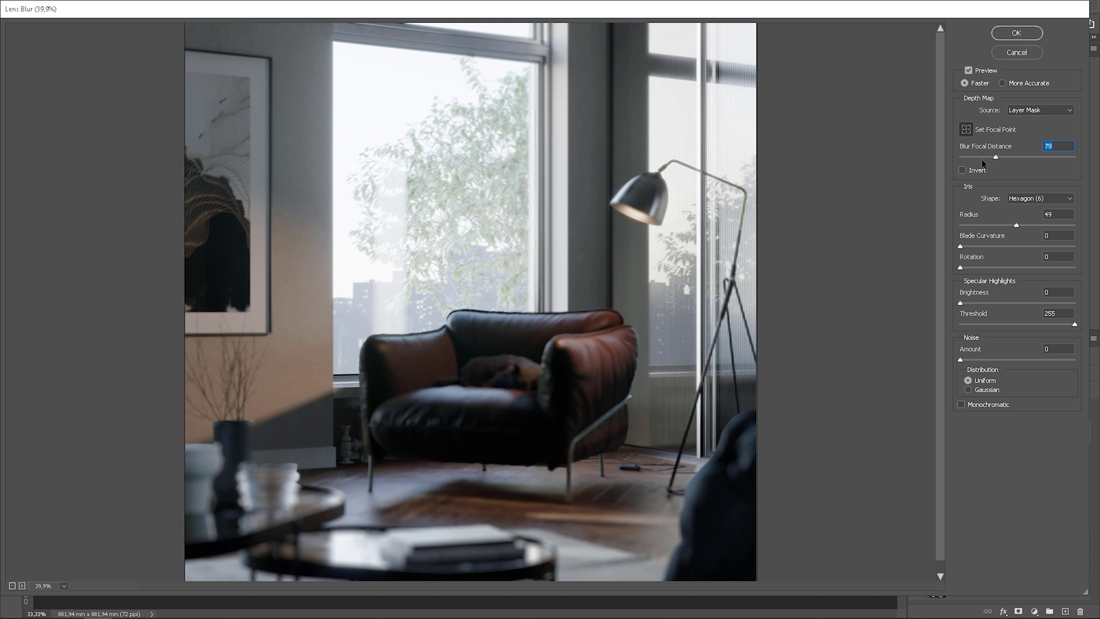
{"action": "left_click_drag", "start_coordinate": [972, 162], "coordinate": [1070, 156]}
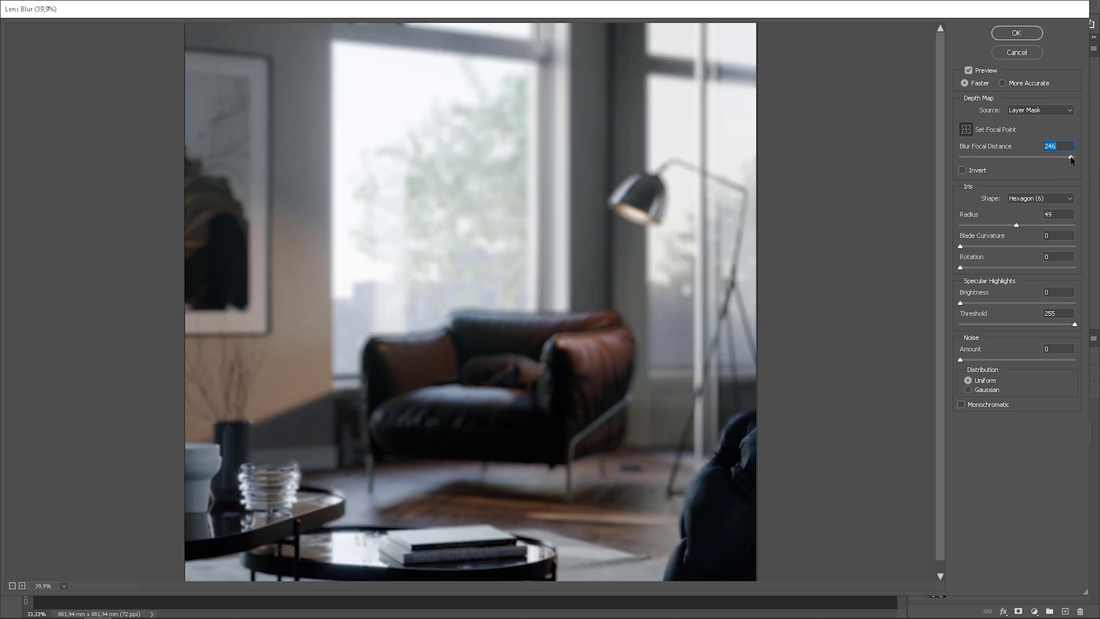
{"action": "left_click_drag", "start_coordinate": [1063, 158], "coordinate": [1052, 153]}
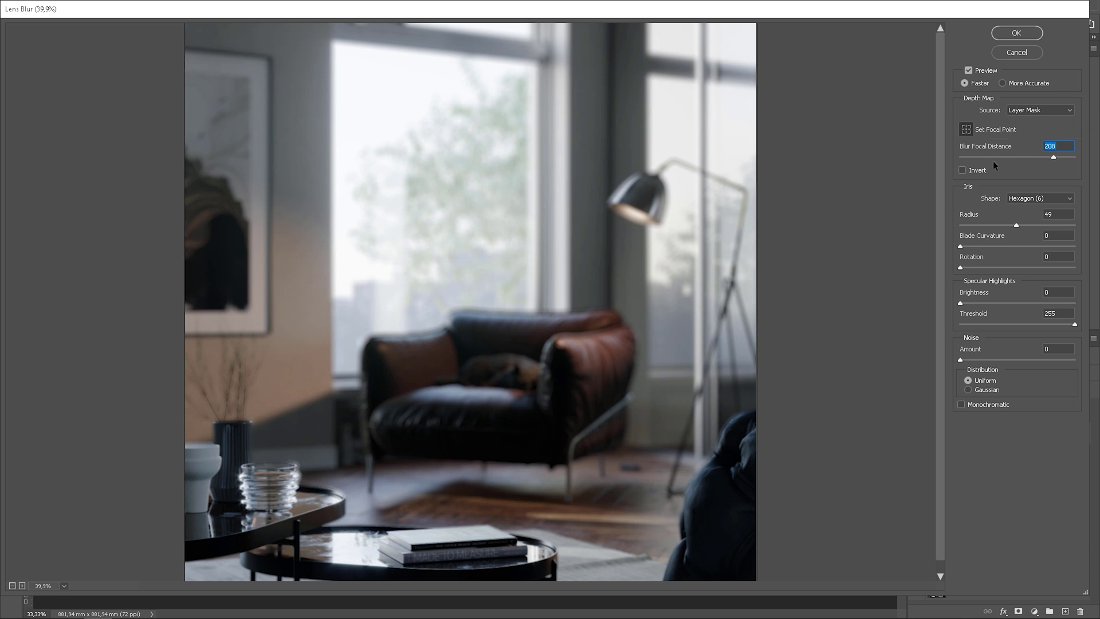
Step: Apply the lens blur and delete Layer 1's mask so the blur covers the whole image
{"action": "left_click", "coordinate": [1019, 35]}
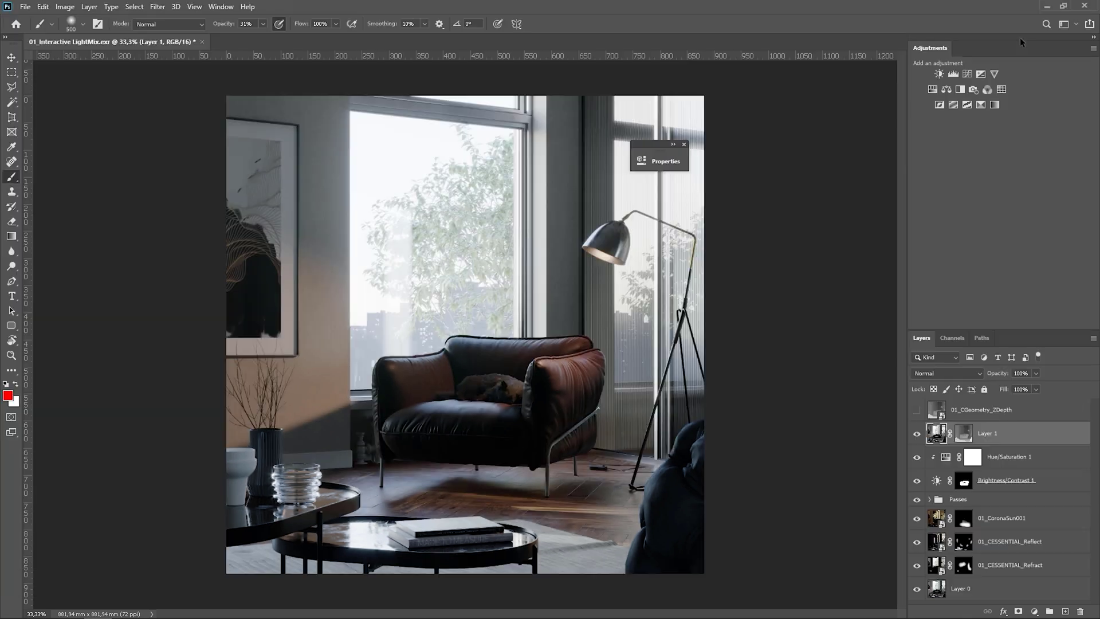
{"action": "right_click", "coordinate": [963, 433]}
{"action": "left_click", "coordinate": [991, 450]}
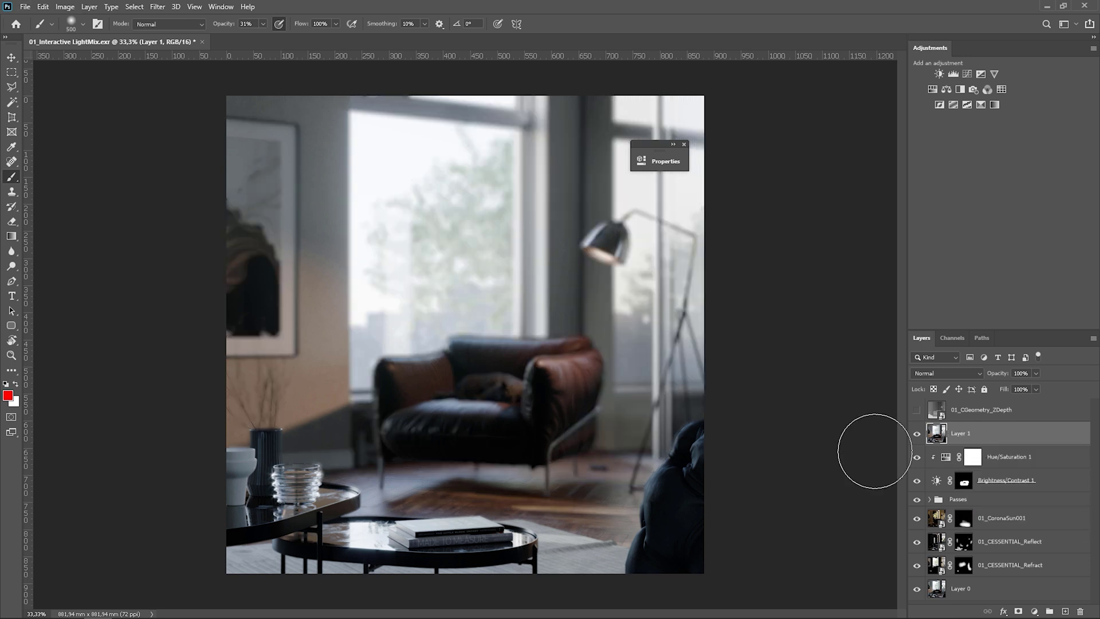
Step: Toggle Layer 1 on and off to compare the blurred and sharp versions
{"action": "left_click", "coordinate": [917, 434]}
{"action": "left_click", "coordinate": [917, 435]}
{"action": "left_click", "coordinate": [917, 434]}
{"action": "left_click", "coordinate": [917, 434]}
{"action": "left_click", "coordinate": [917, 435]}
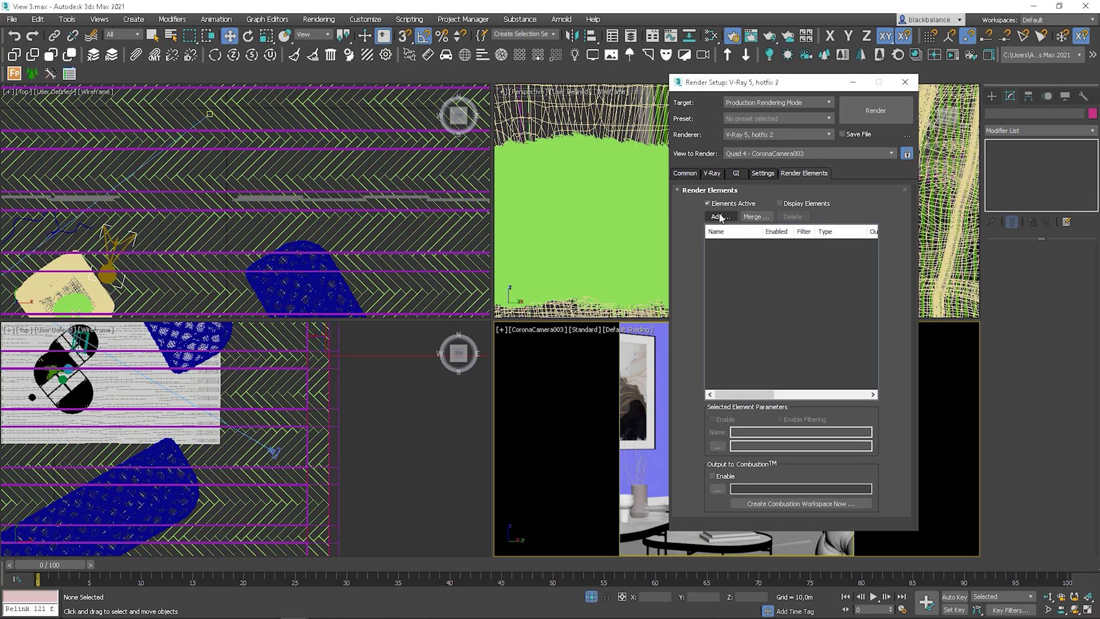
Step: From the Add list, multi-select MultiMatteElement, VRayAlpha, VRayDenoiser, VRayLightMix and VRayLightSelect
{"action": "left_click", "coordinate": [720, 218]}
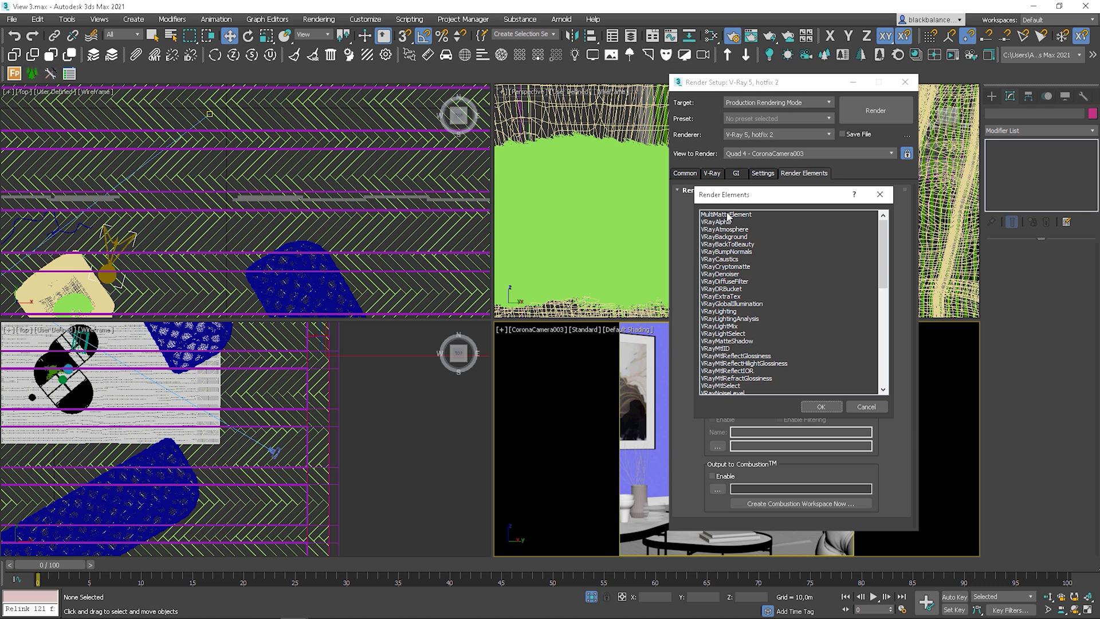
{"action": "left_click", "coordinate": [728, 214]}
{"action": "left_click", "coordinate": [723, 223], "text": "ctrl"}
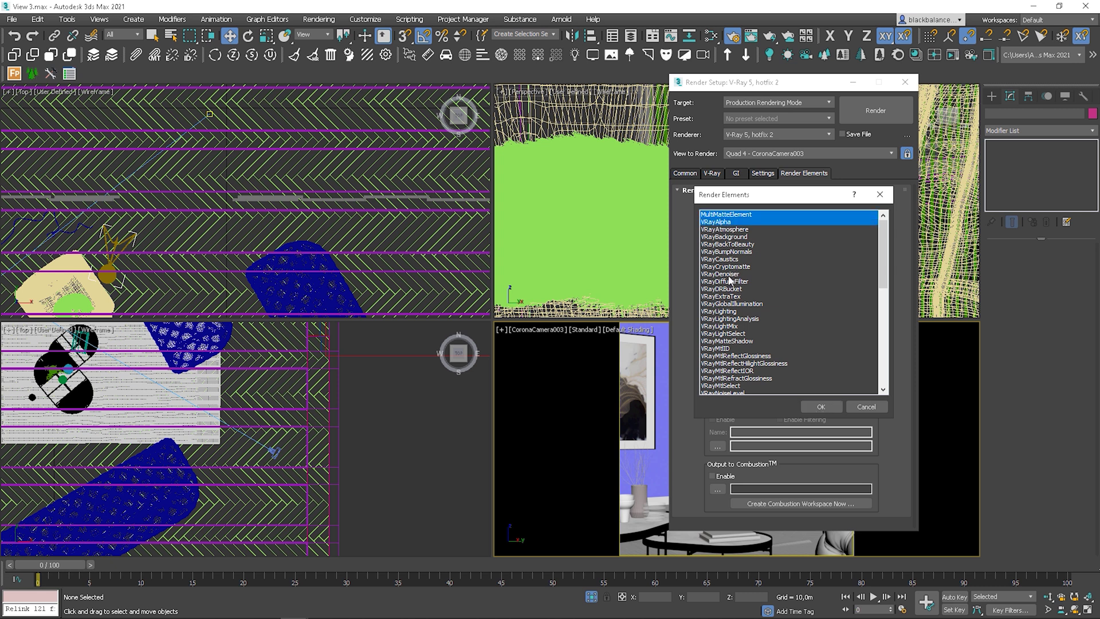
{"action": "left_click", "coordinate": [727, 275], "text": "ctrl"}
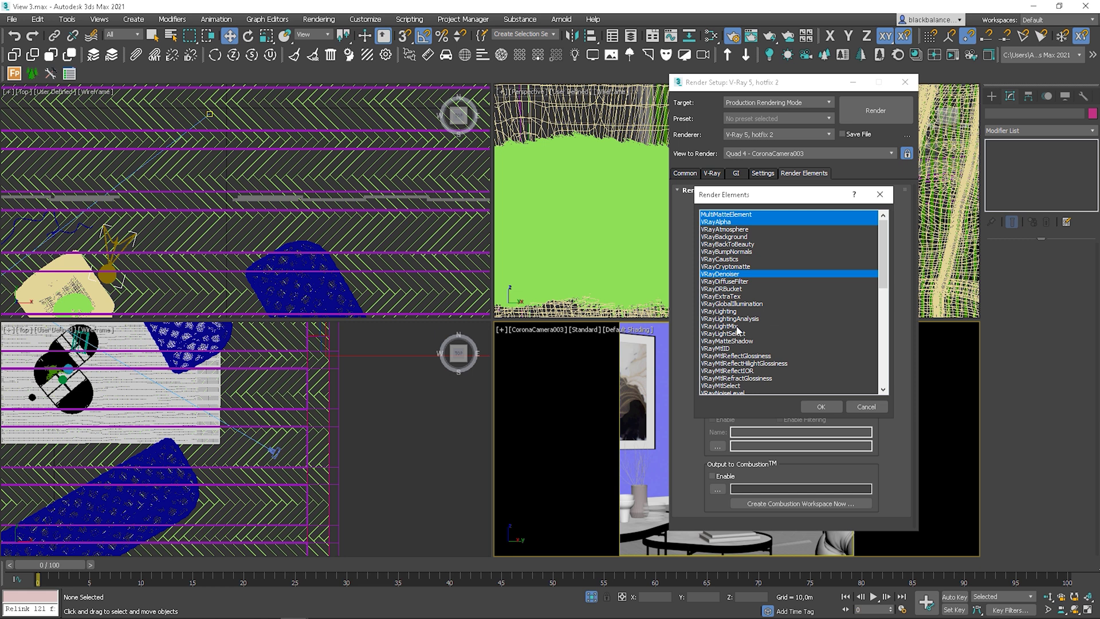
{"action": "left_click", "coordinate": [737, 327], "text": "ctrl"}
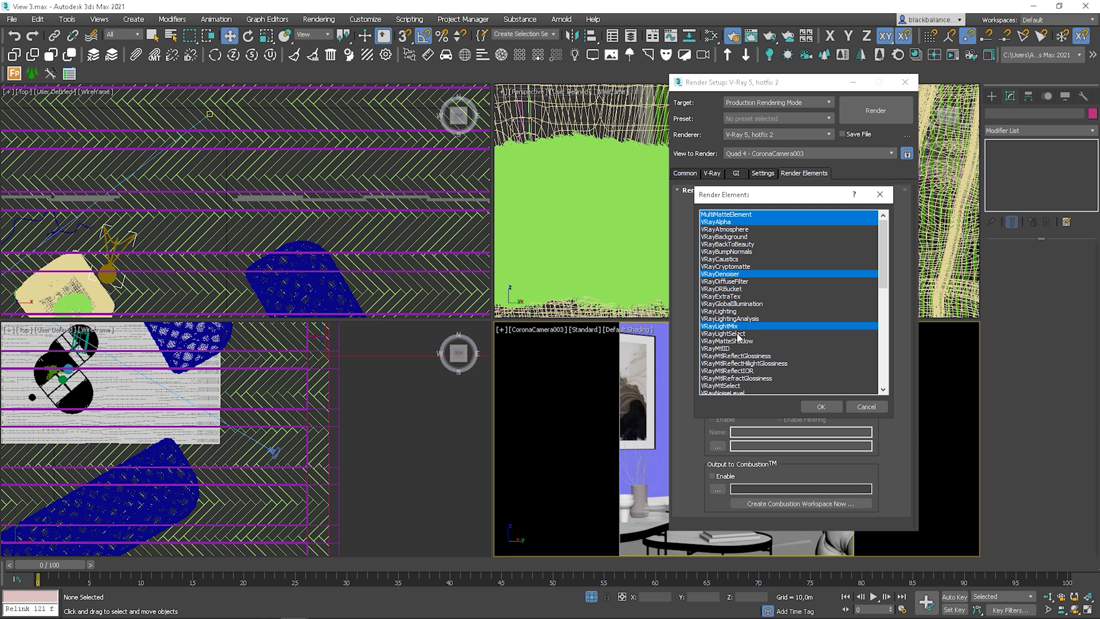
{"action": "left_click", "coordinate": [744, 334], "text": "ctrl"}
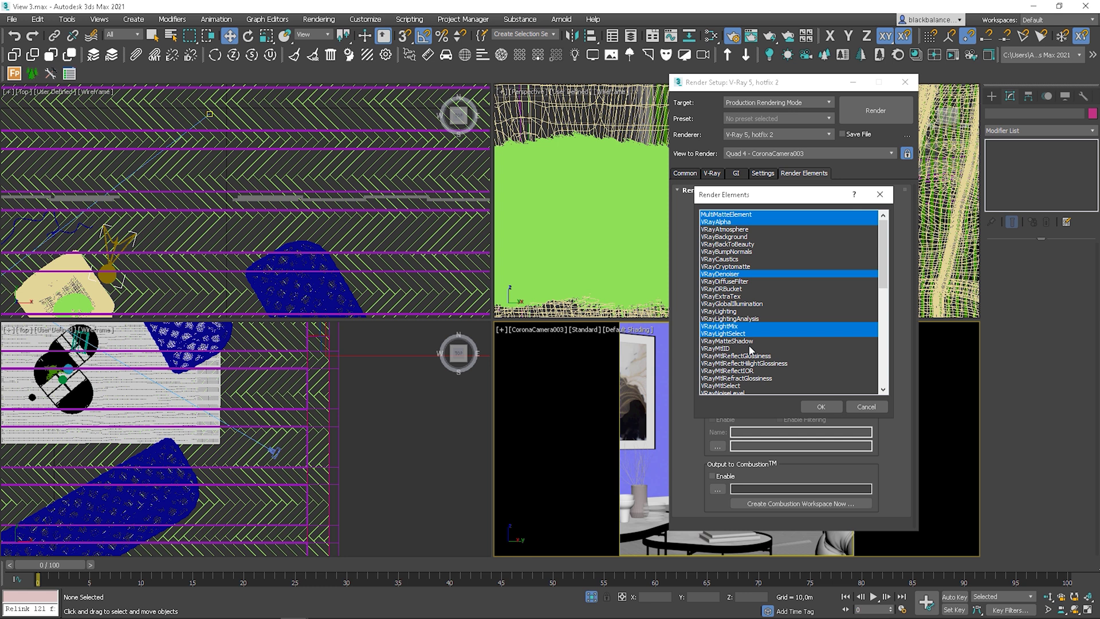
{"action": "scroll", "coordinate": [749, 349], "scroll_direction": "down", "scroll_amount": 4}
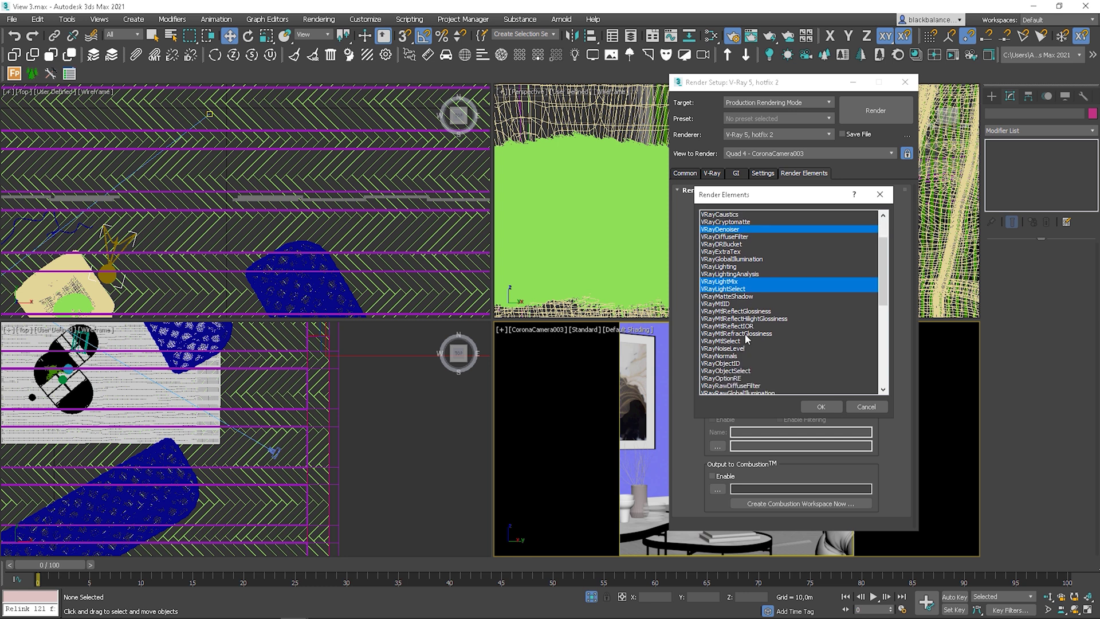
Step: Also select VRayRefraction, VRayReflection, VRaySpecular, VRayWireColor and VRayZDepth, then add all ten elements
{"action": "scroll", "coordinate": [742, 322], "scroll_direction": "down", "scroll_amount": 1}
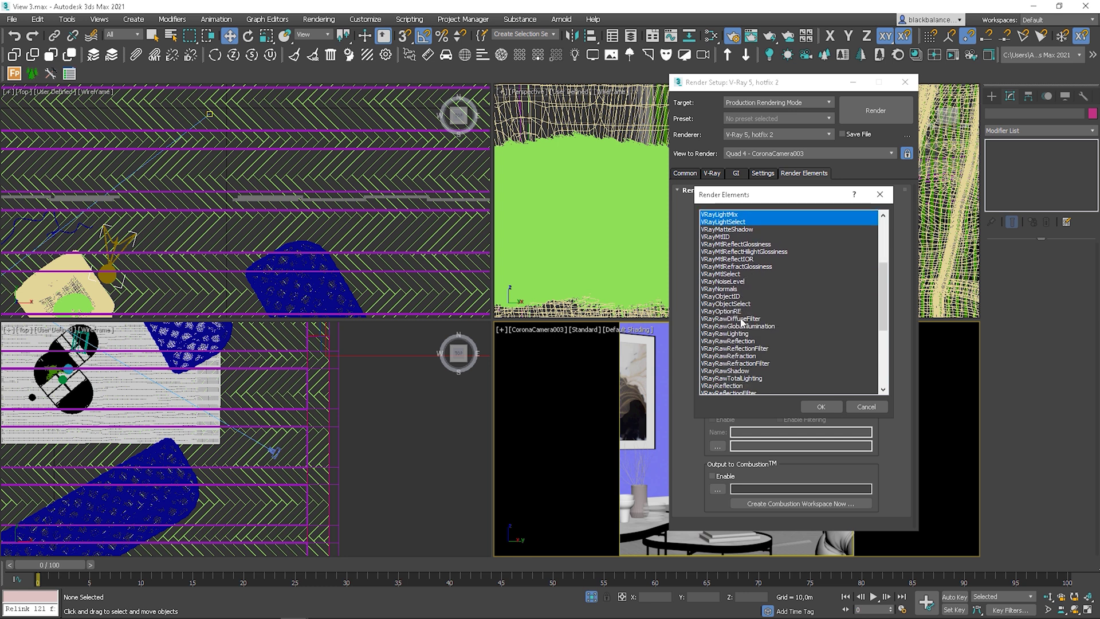
{"action": "scroll", "coordinate": [742, 322], "scroll_direction": "down", "scroll_amount": 3}
{"action": "left_click", "coordinate": [728, 333], "text": "ctrl"}
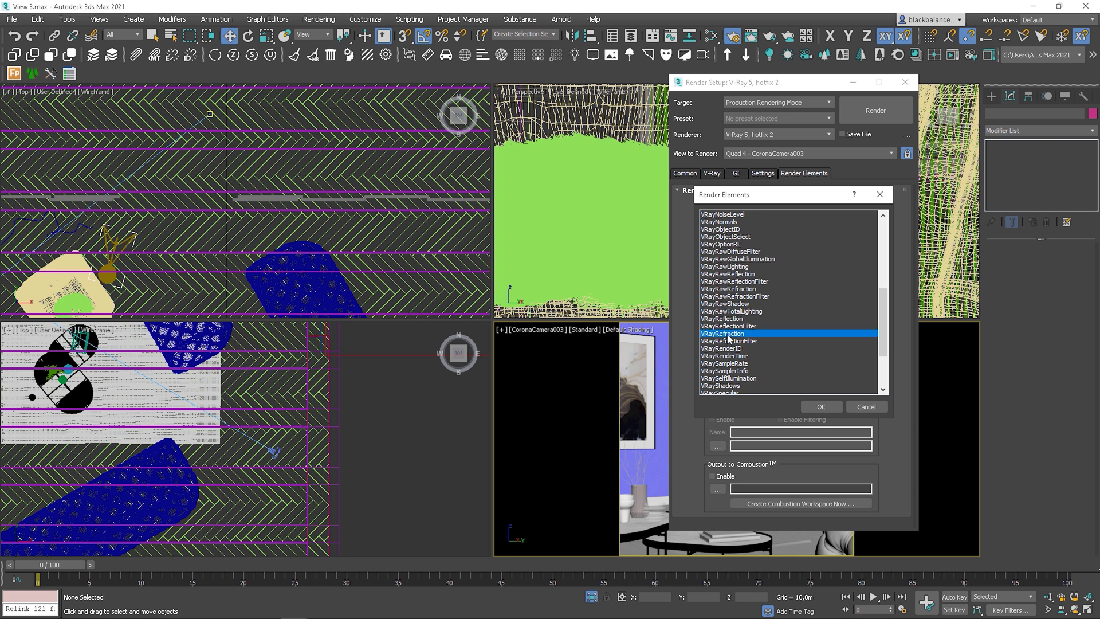
{"action": "left_click", "coordinate": [730, 319], "text": "ctrl"}
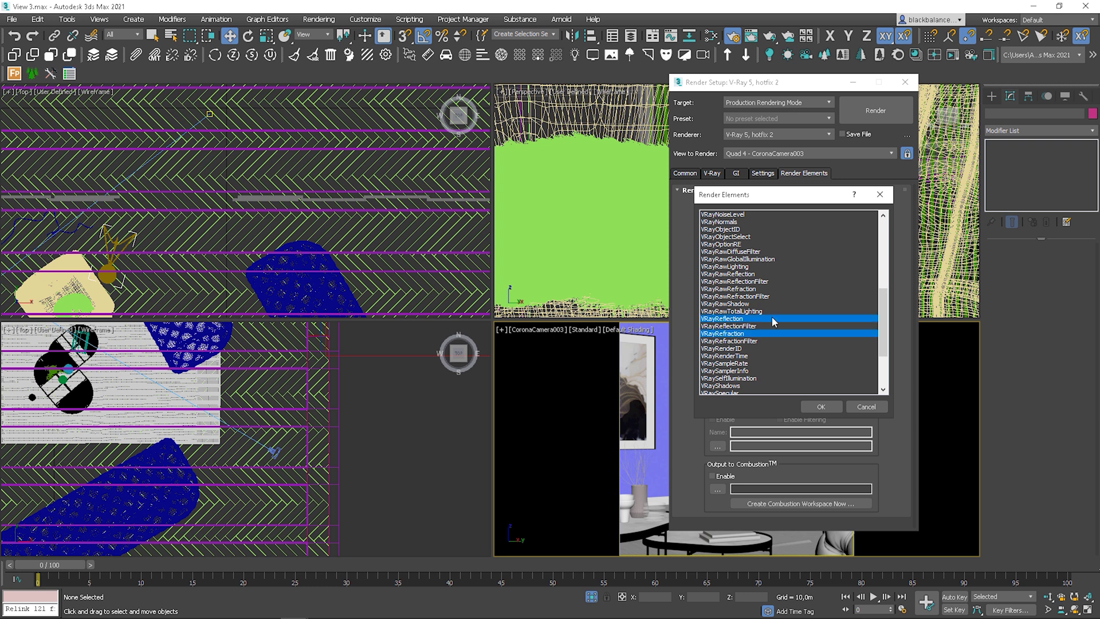
{"action": "scroll", "coordinate": [774, 322], "scroll_direction": "down", "scroll_amount": 1}
{"action": "scroll", "coordinate": [774, 322], "scroll_direction": "down", "scroll_amount": 2}
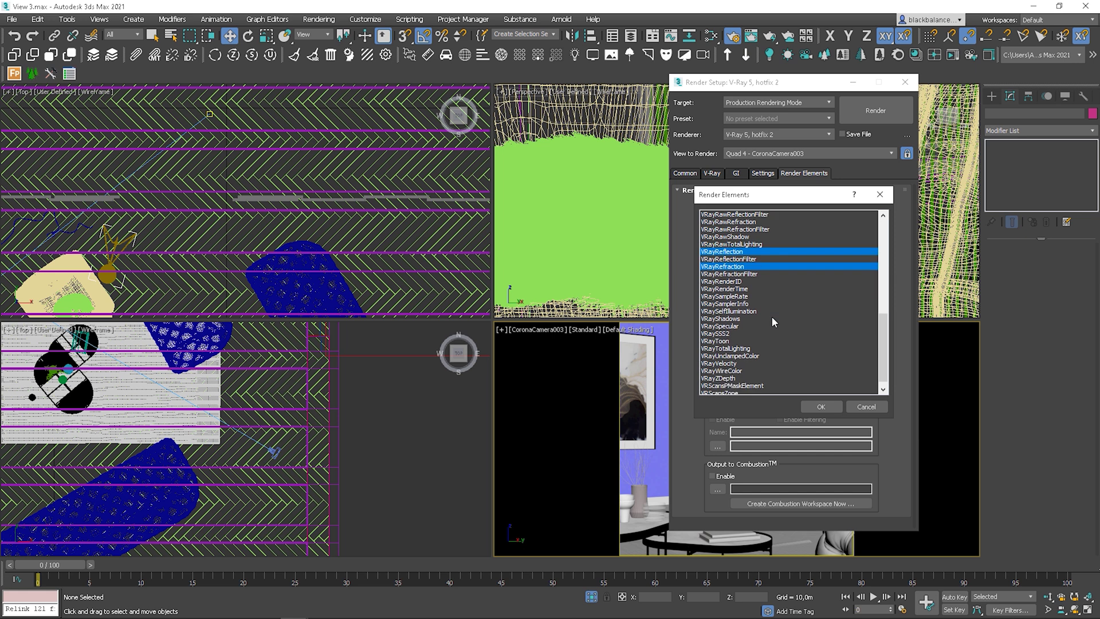
{"action": "left_click", "coordinate": [733, 326], "text": "ctrl"}
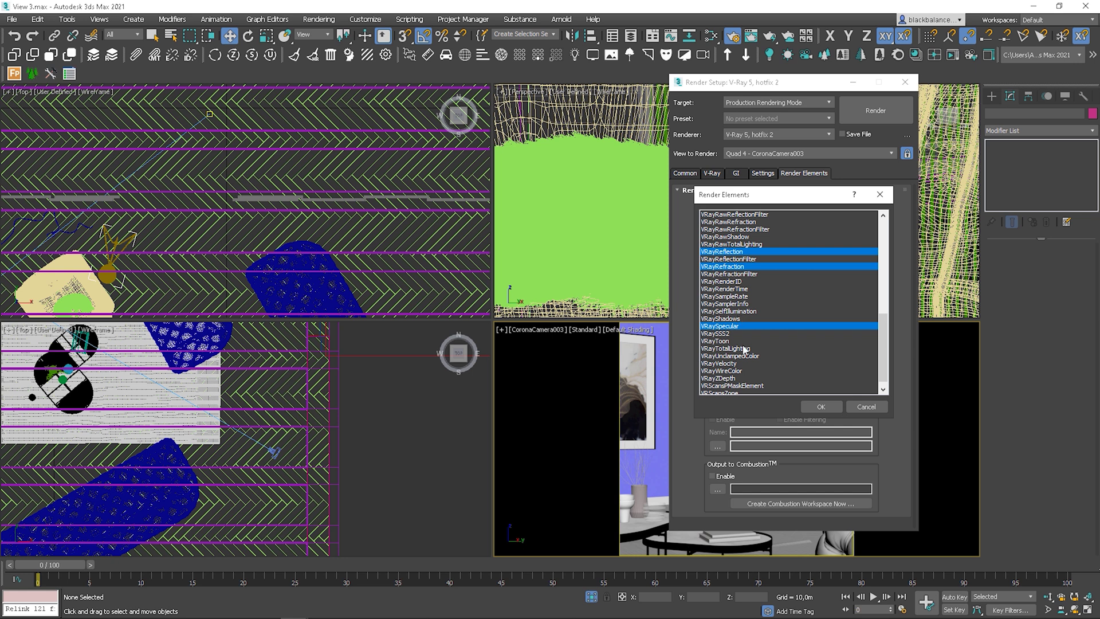
{"action": "scroll", "coordinate": [743, 349], "scroll_direction": "down", "scroll_amount": 1}
{"action": "left_click", "coordinate": [738, 365], "text": "ctrl"}
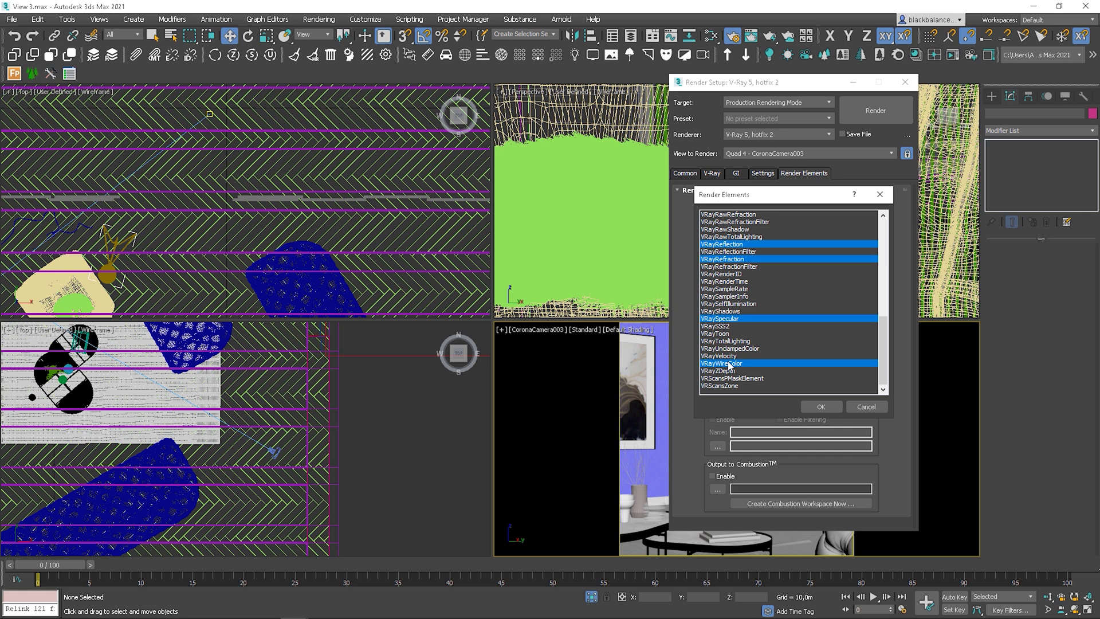
{"action": "left_click", "coordinate": [728, 372], "text": "ctrl"}
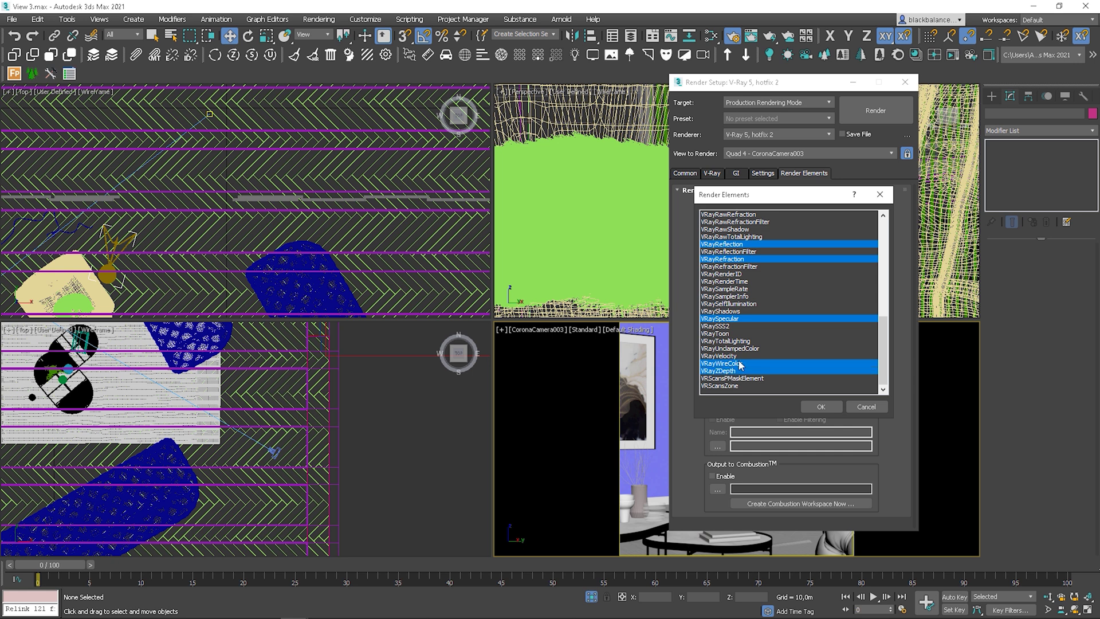
{"action": "left_click", "coordinate": [821, 407]}
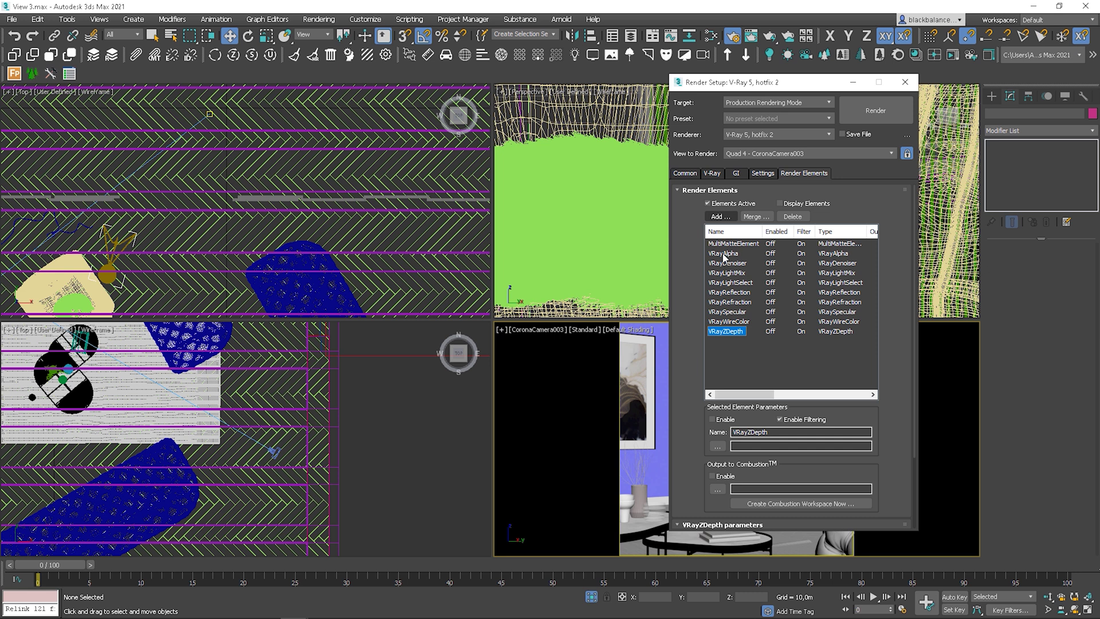
Step: Add Box8222861 through Box8222865 to the MultiMatteElement red channel's include list
{"action": "left_click", "coordinate": [735, 244]}
{"action": "left_click_drag", "start_coordinate": [889, 441], "coordinate": [872, 207]}
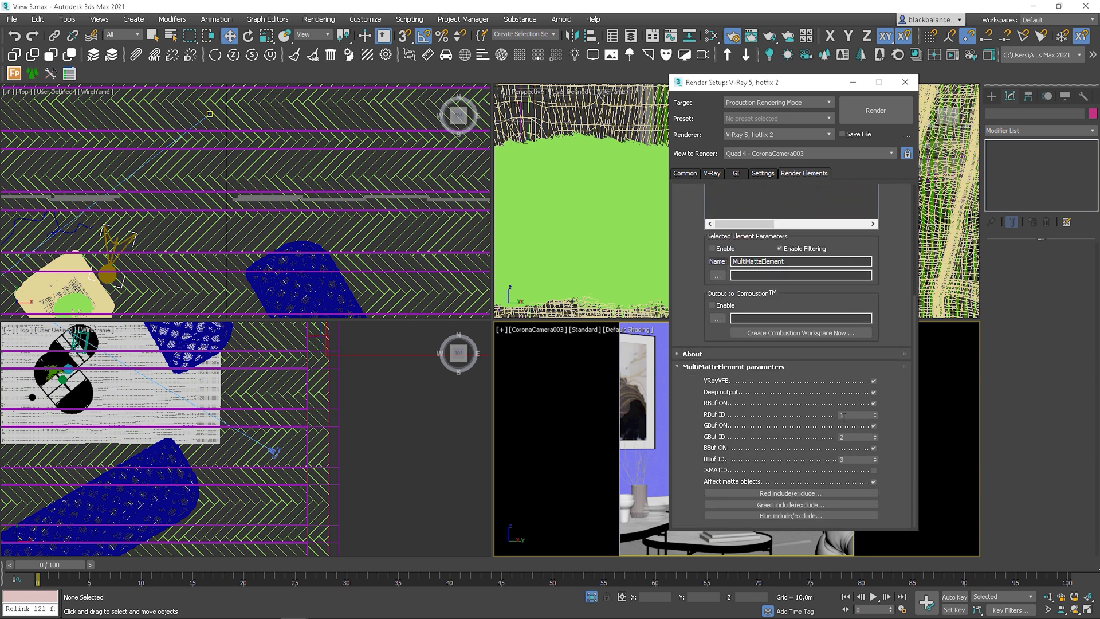
{"action": "left_click", "coordinate": [781, 494]}
{"action": "left_click", "coordinate": [388, 252]}
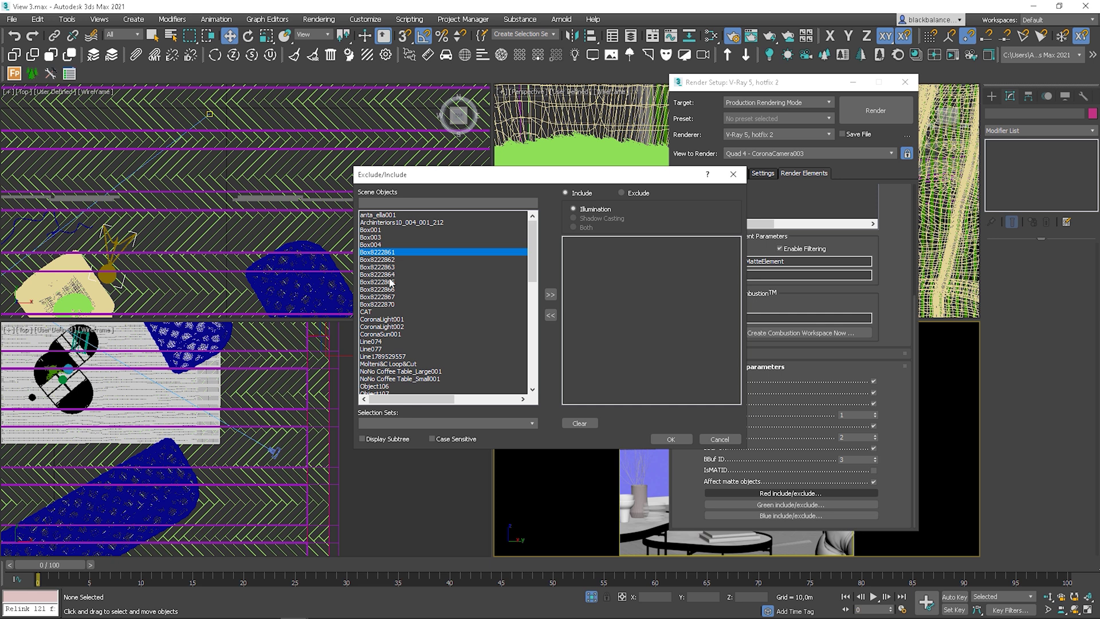
{"action": "left_click", "coordinate": [390, 282], "text": "shift"}
{"action": "left_click", "coordinate": [550, 294]}
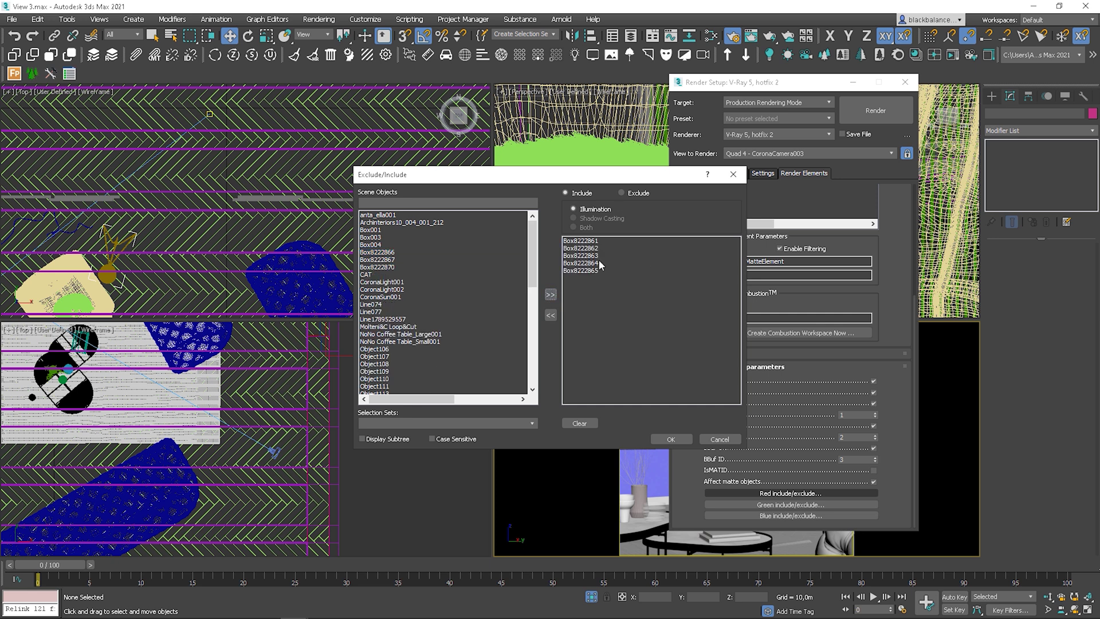
{"action": "left_click", "coordinate": [671, 439]}
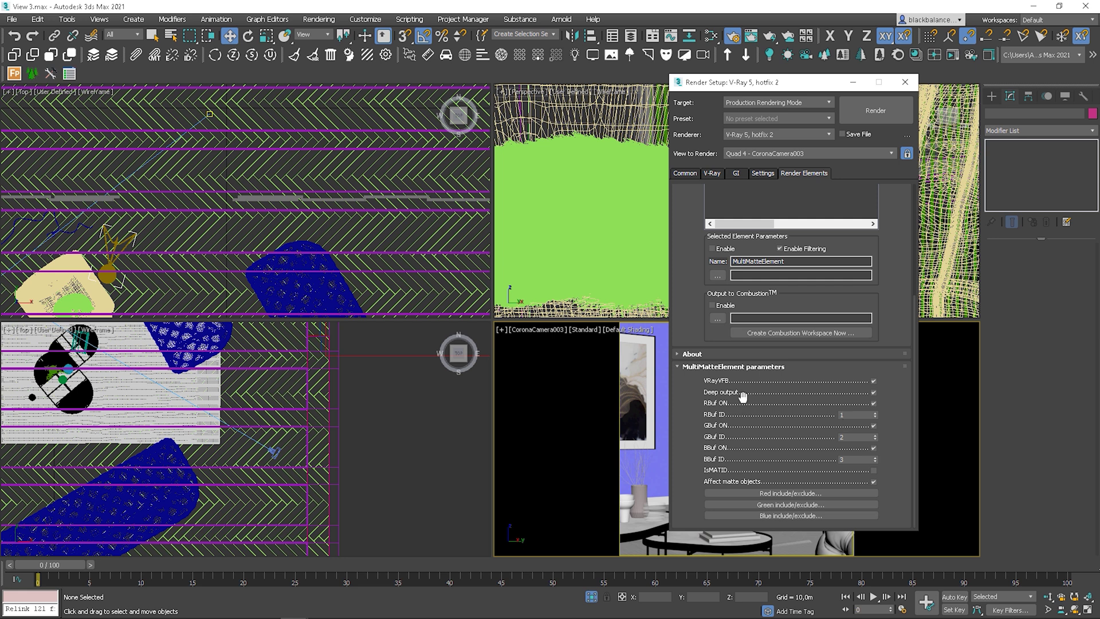
Step: Scroll to the VRayZDepth parameters, showing Zdepth min 0.0m and max 500.0m
{"action": "scroll", "coordinate": [751, 330], "scroll_direction": "up", "scroll_amount": 3}
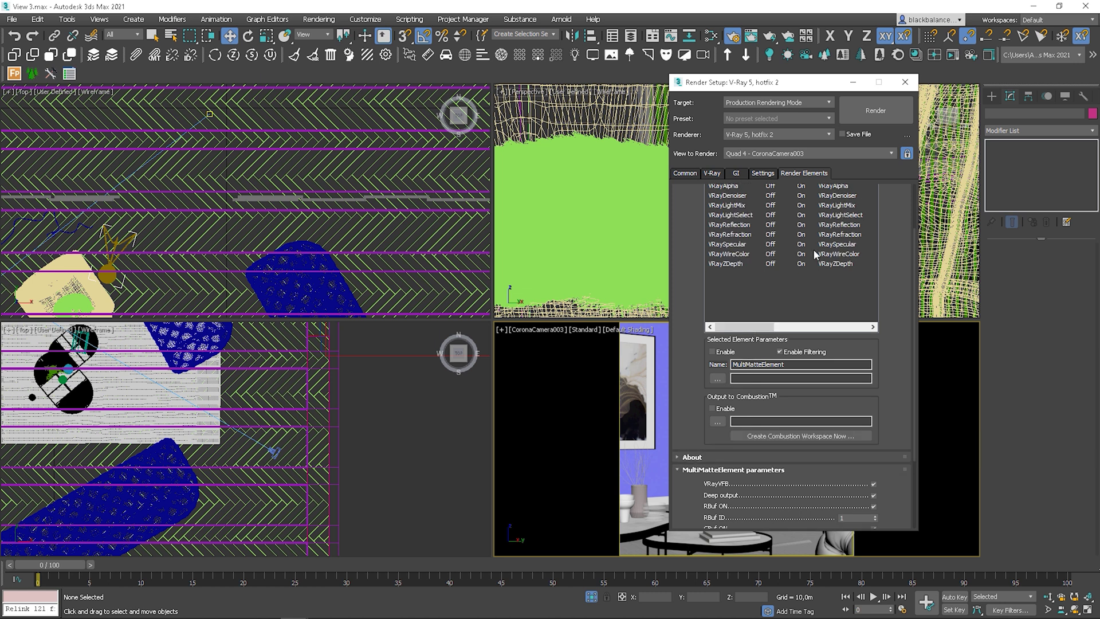
{"action": "left_click_drag", "start_coordinate": [887, 217], "coordinate": [881, 308]}
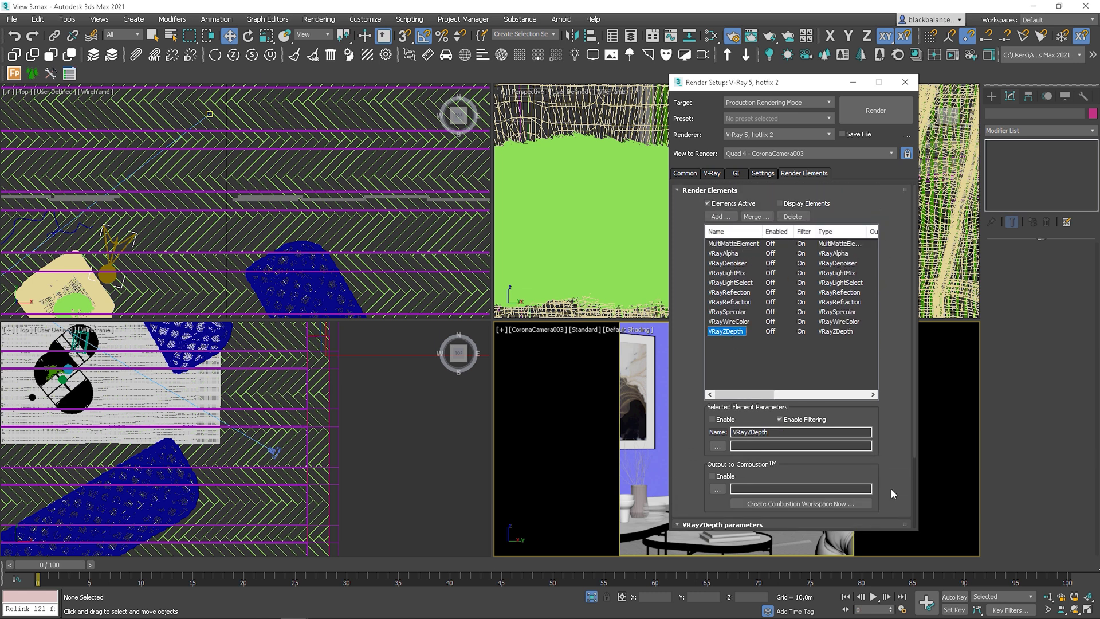
{"action": "left_click_drag", "start_coordinate": [892, 494], "coordinate": [869, 254]}
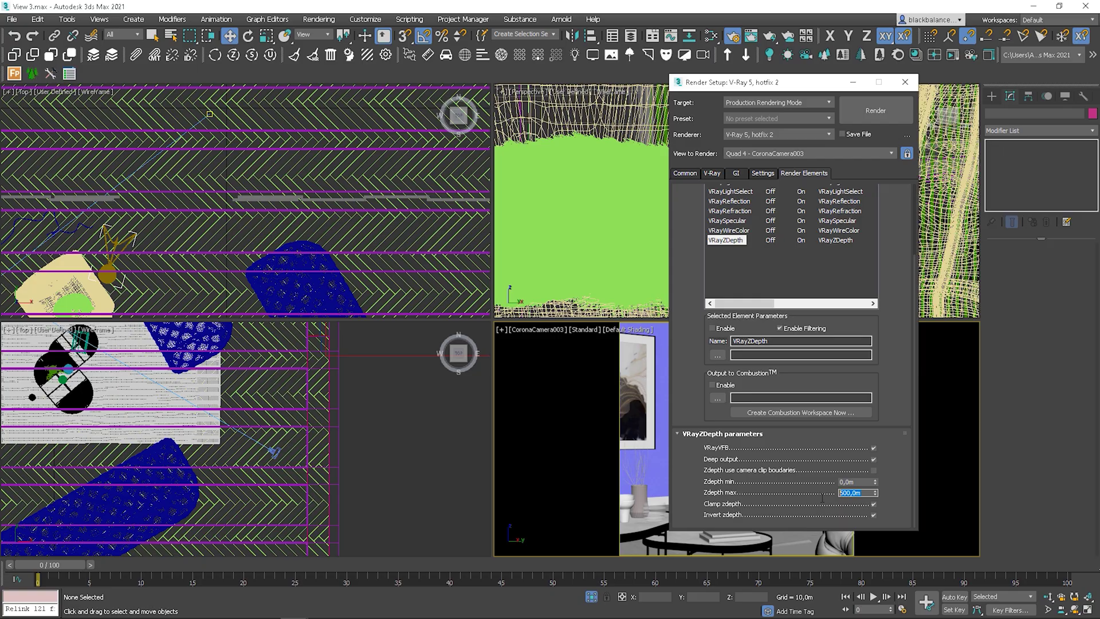